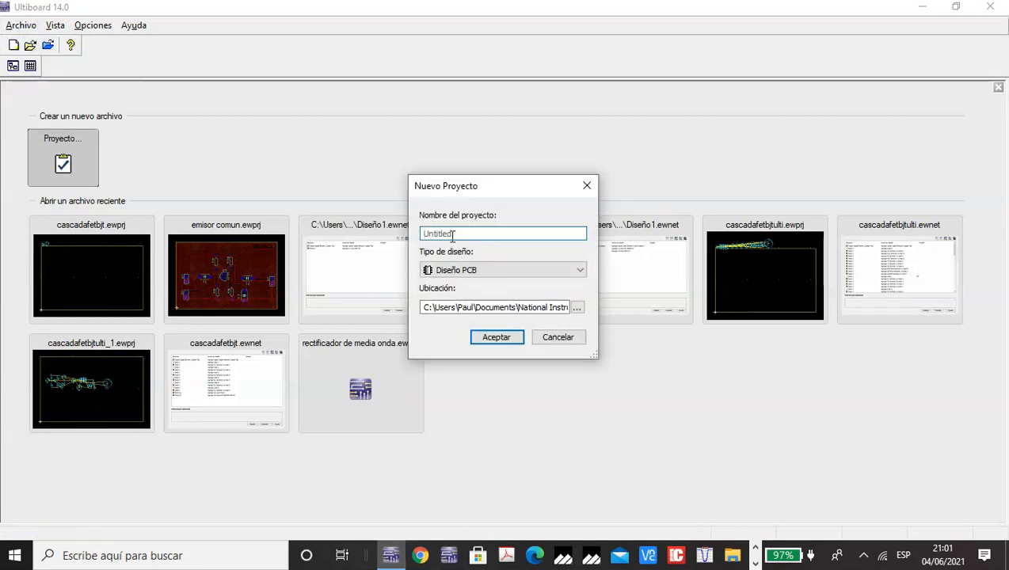
Create a PCB design project named Bornera in a new Bornera folder inside the Circuit Design Suite 14.0 directory
text(Bornera)
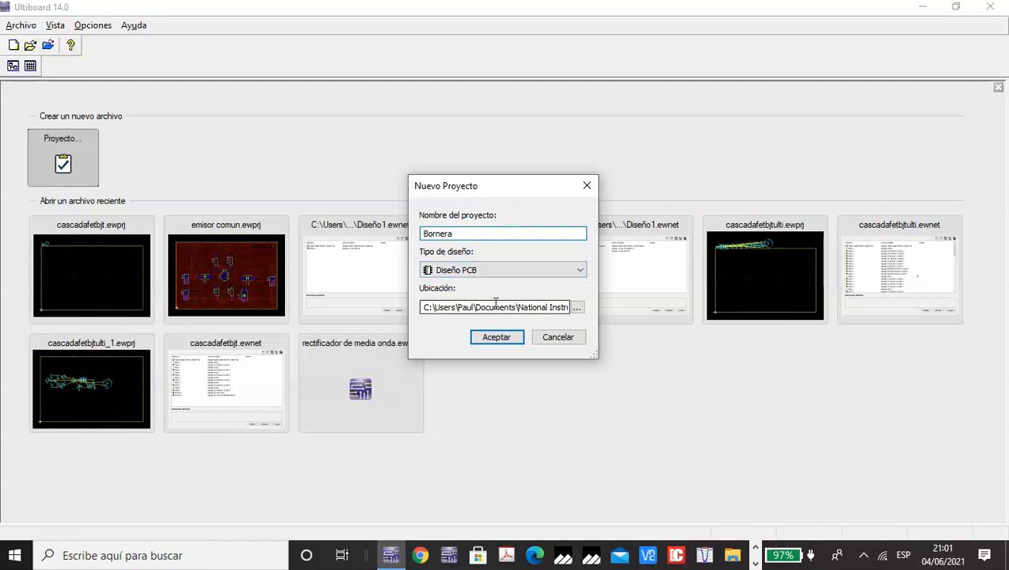
drag(466, 311, 575, 308)
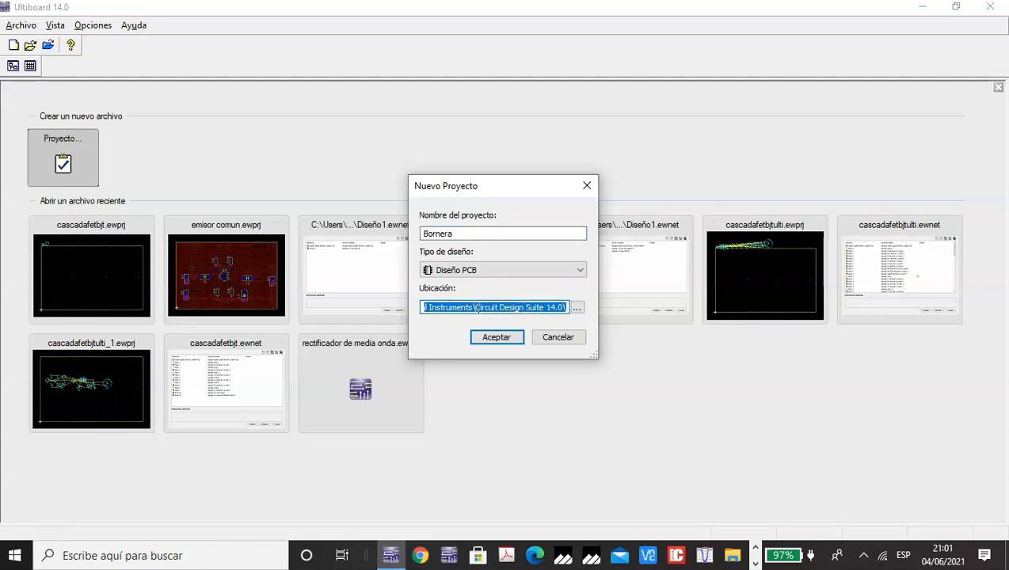
drag(478, 309, 594, 313)
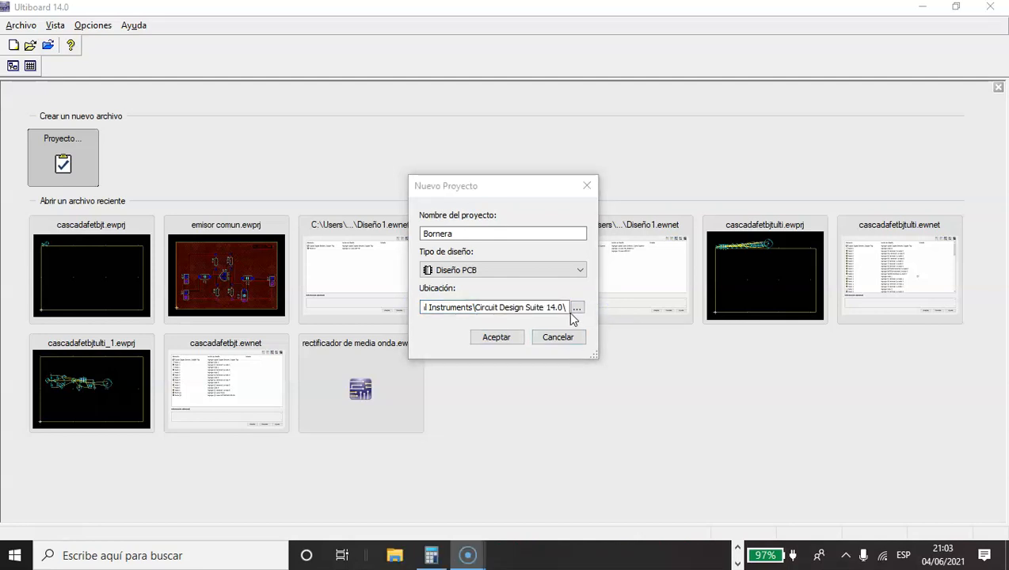
click(567, 308)
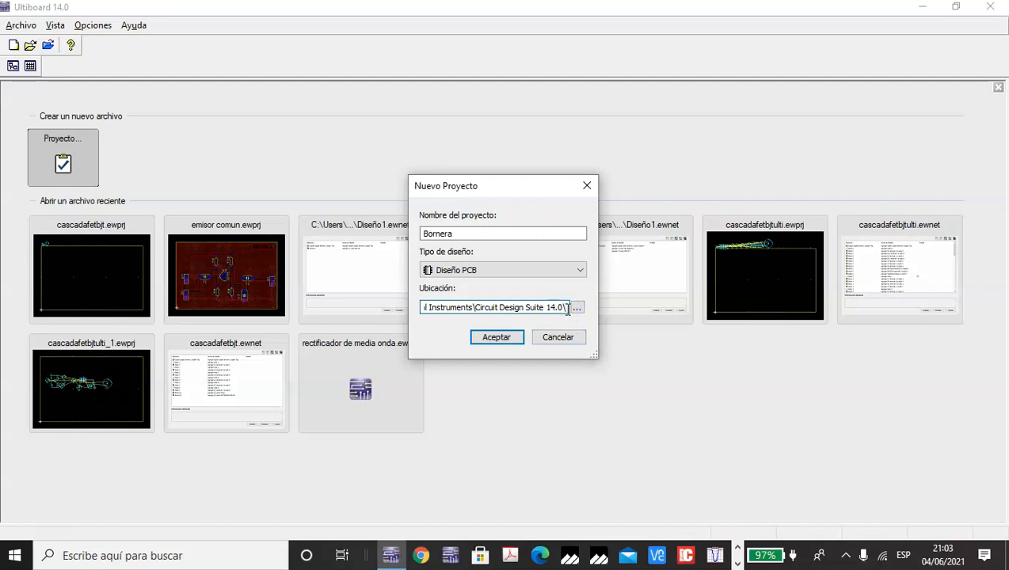
text(Bornera)
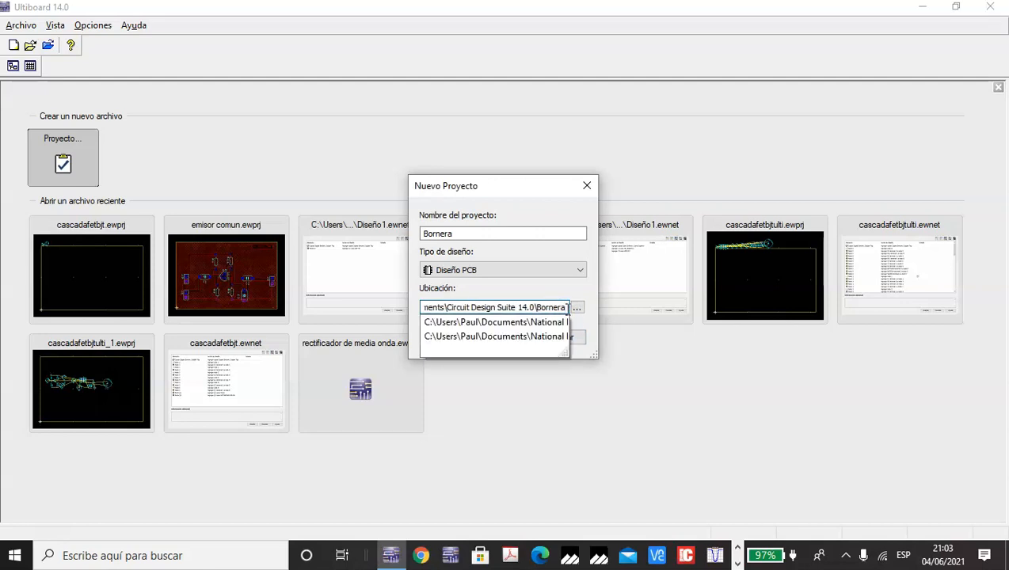
click(579, 326)
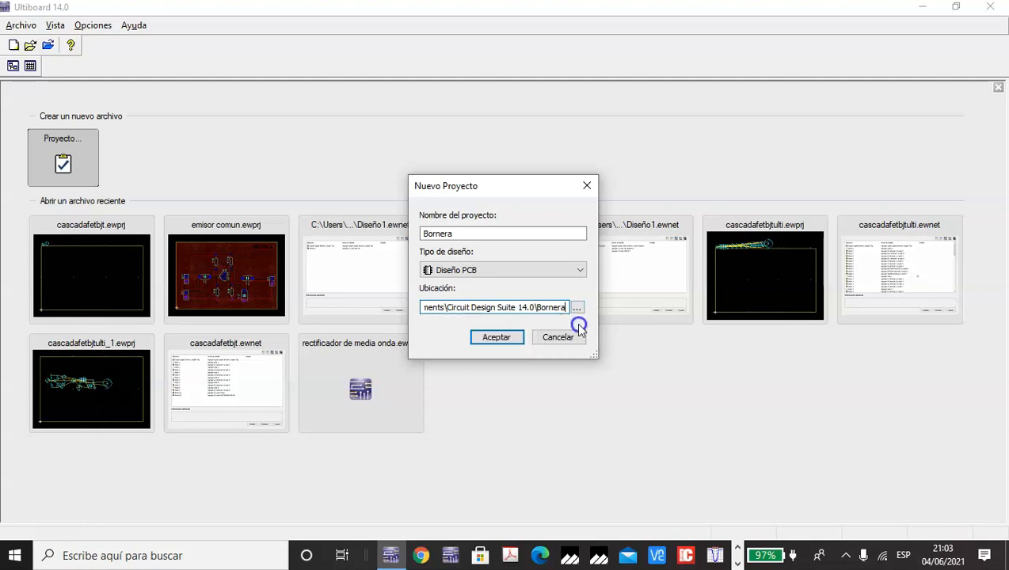
click(492, 339)
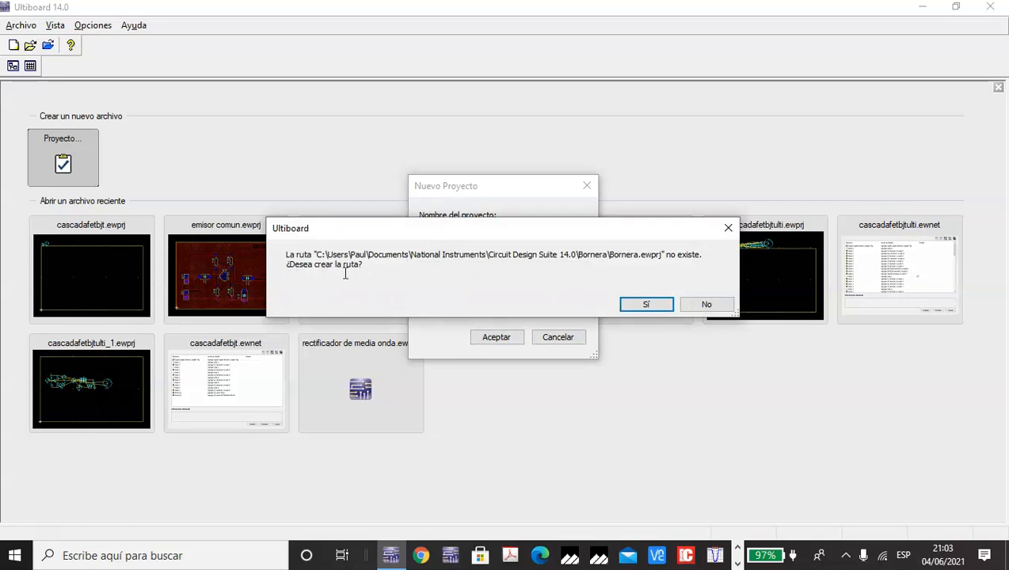
click(647, 308)
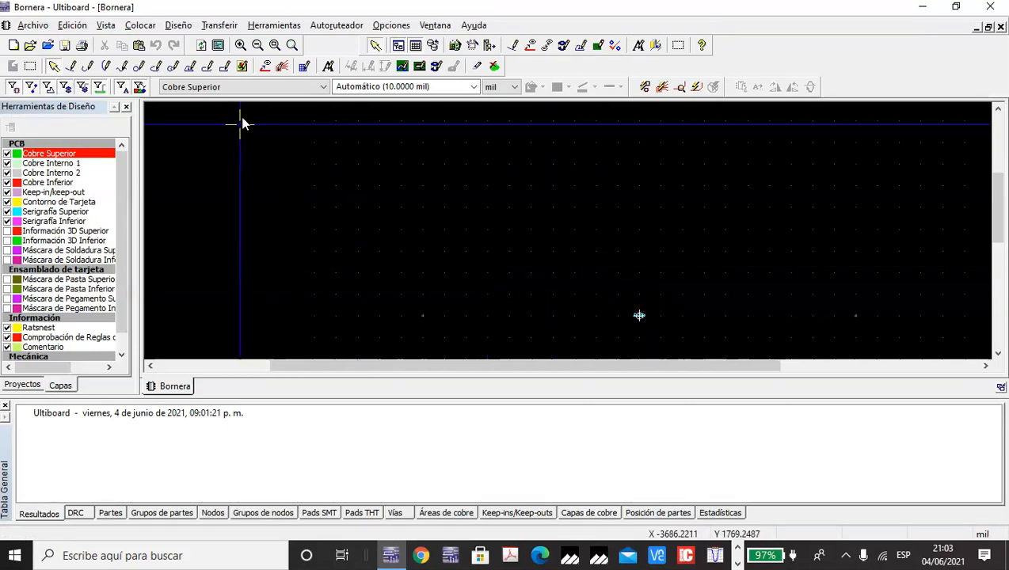
Start the part wizard and choose THT (through hole) technology with the SIP (single in line package) type
click(268, 27)
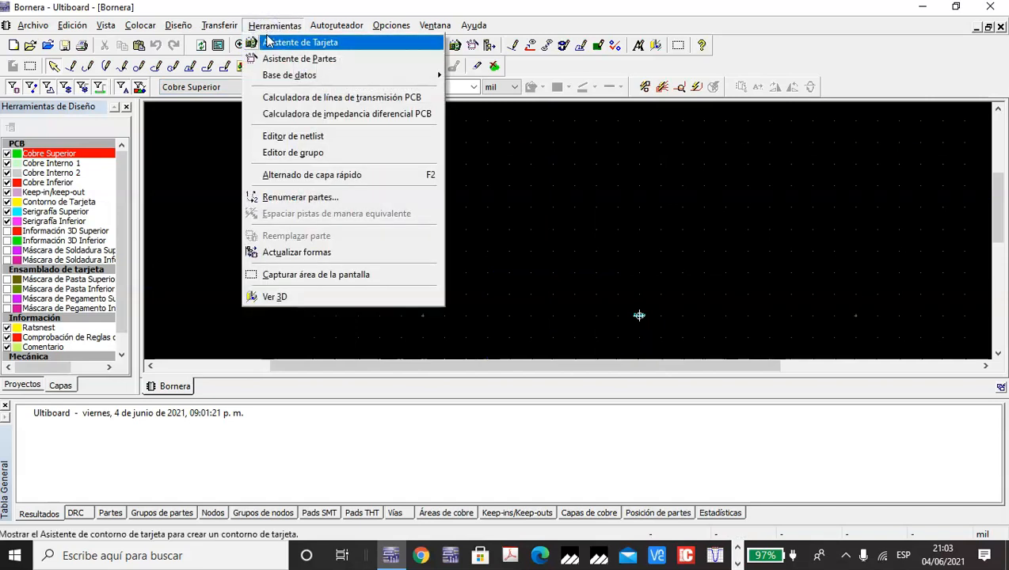
click(270, 63)
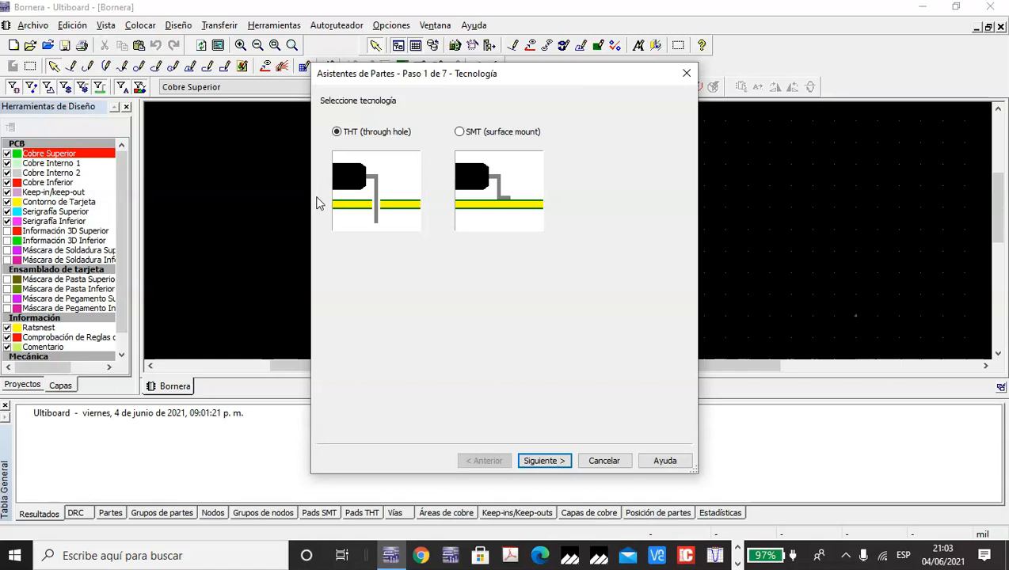
click(541, 462)
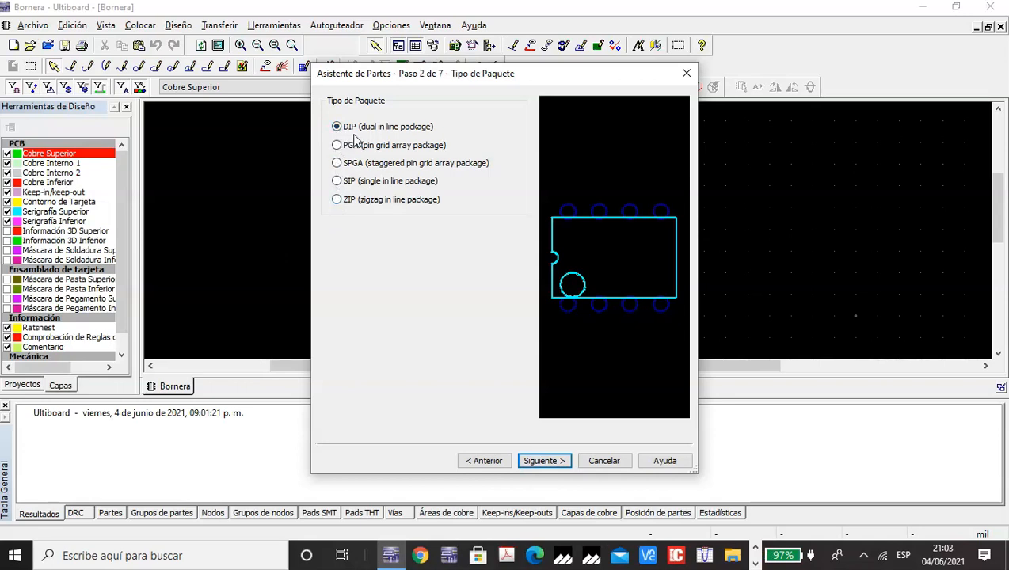
click(336, 182)
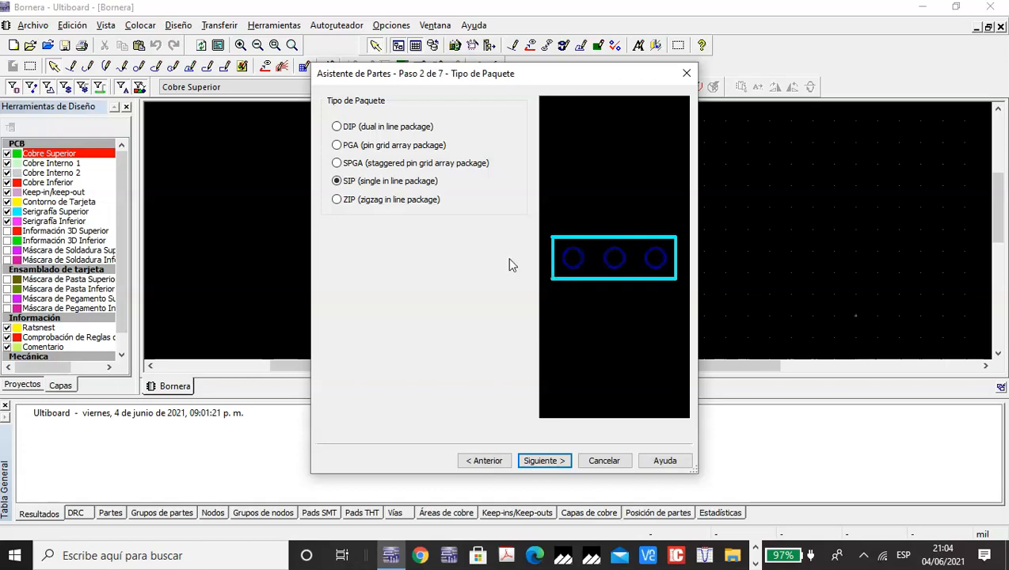
click(540, 461)
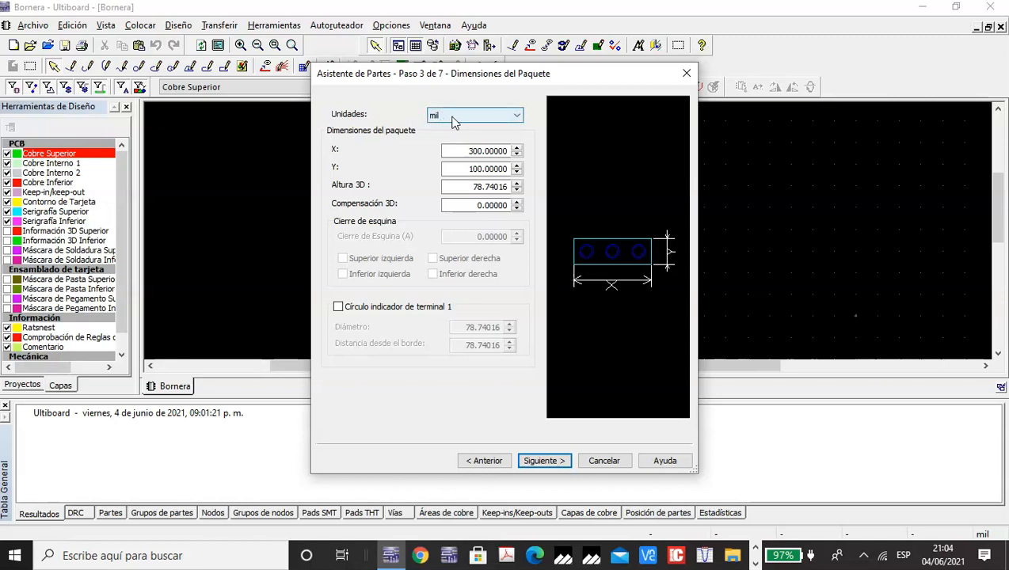
Set the package units to mm and its dimensions to X 10, Y 7.5 and 3D height 8
click(519, 116)
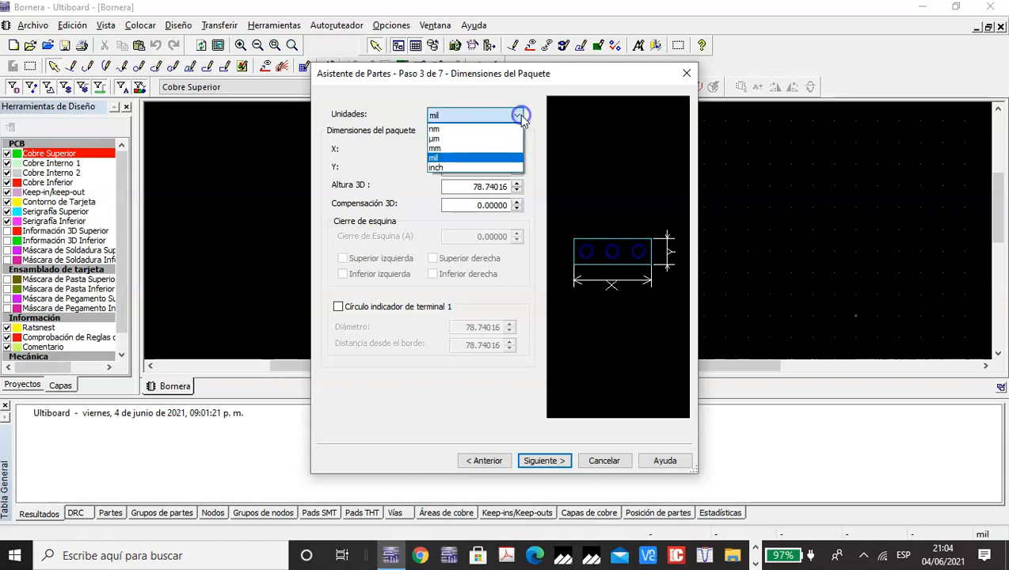
click(489, 149)
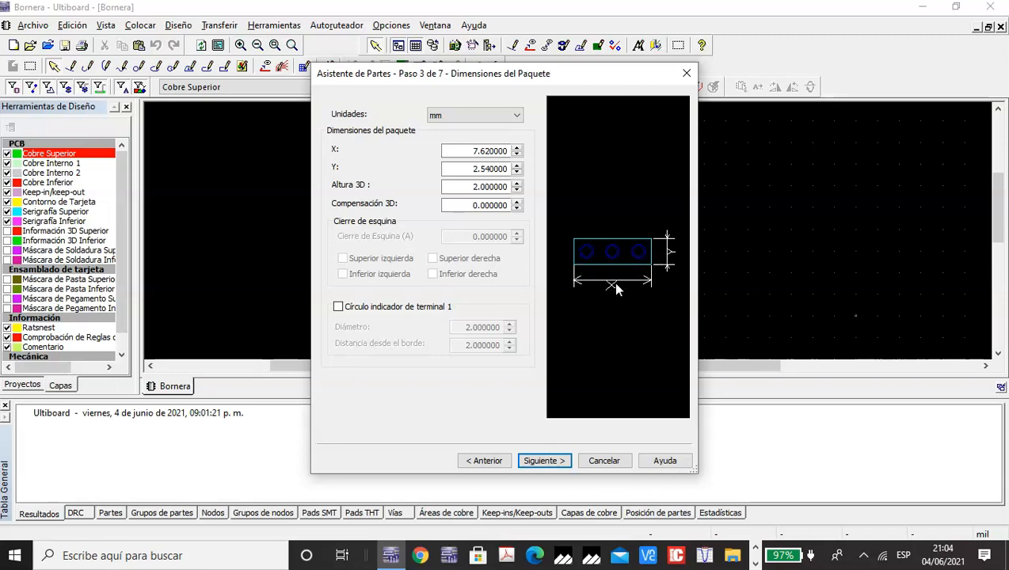
click(448, 151)
click(466, 168)
drag(468, 151, 517, 151)
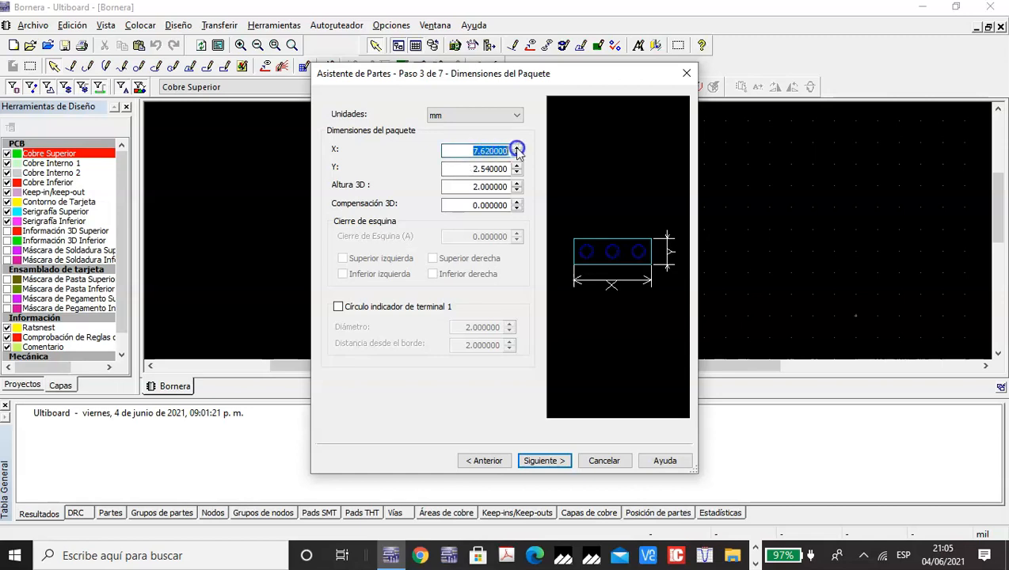
text(10)
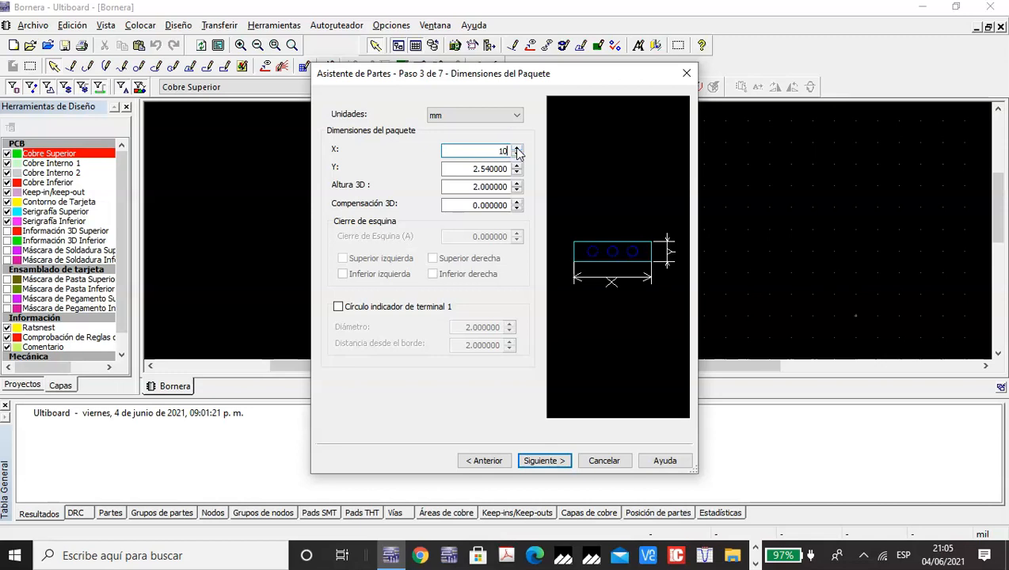
drag(466, 168, 517, 168)
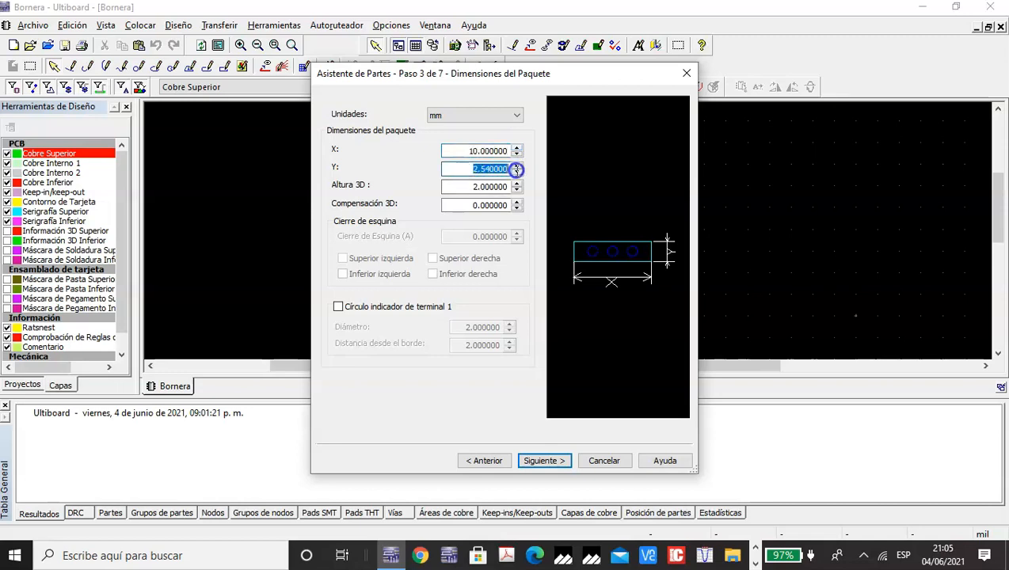
text(7.5)
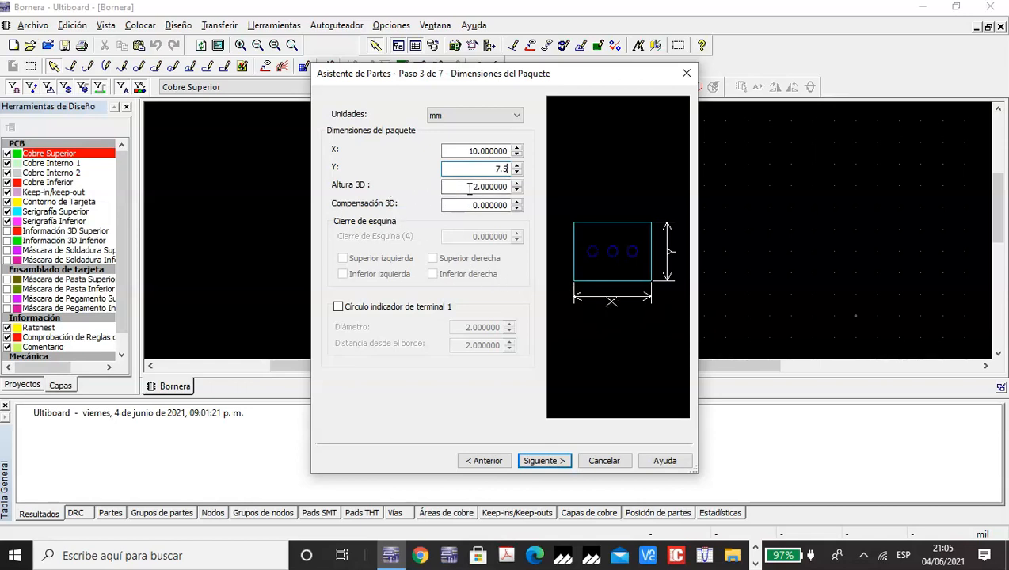
drag(469, 187, 515, 187)
text(8)
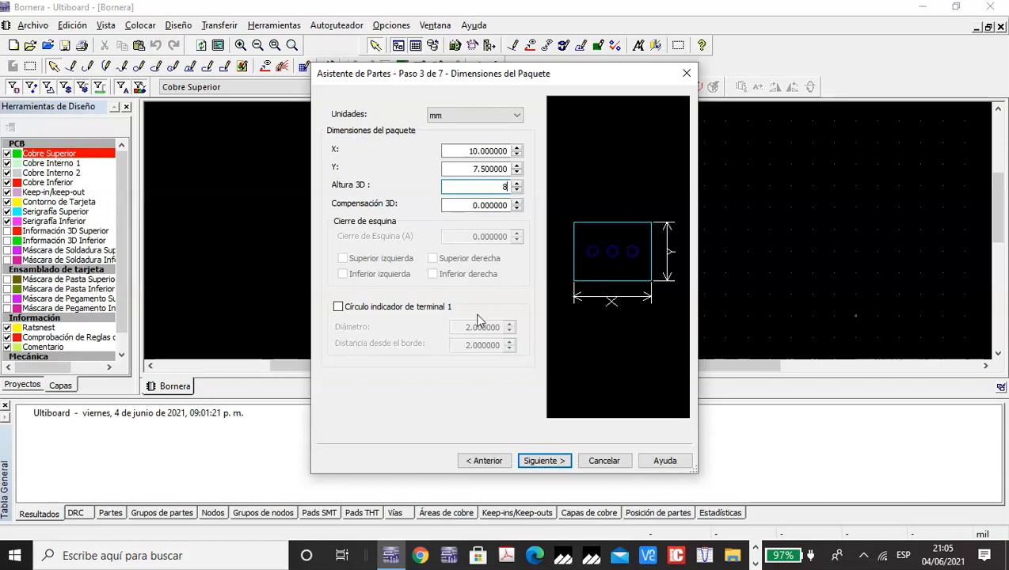
click(534, 462)
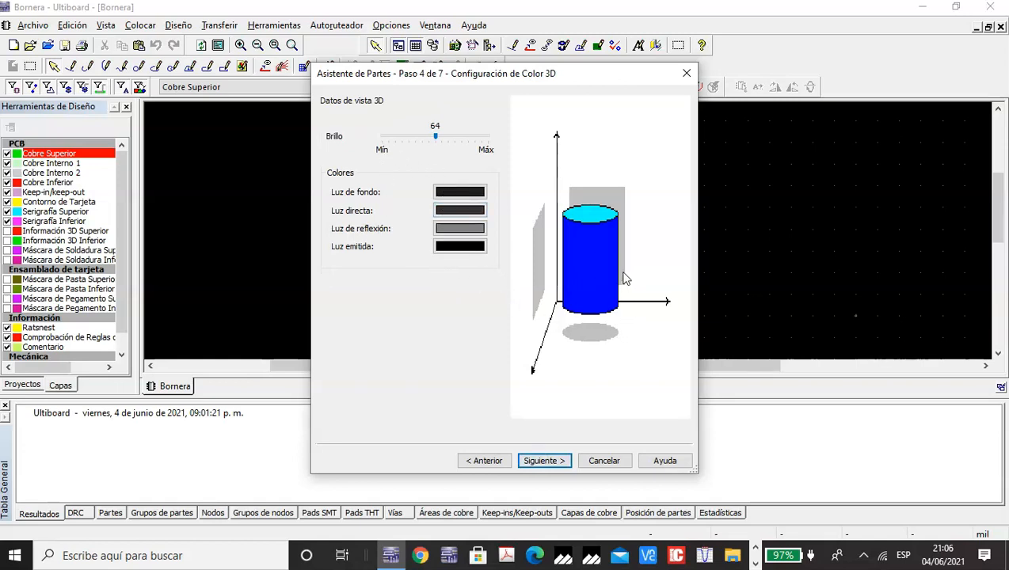
Accept the default 3D colours and keep the top pad shape as Round (standard)
click(537, 466)
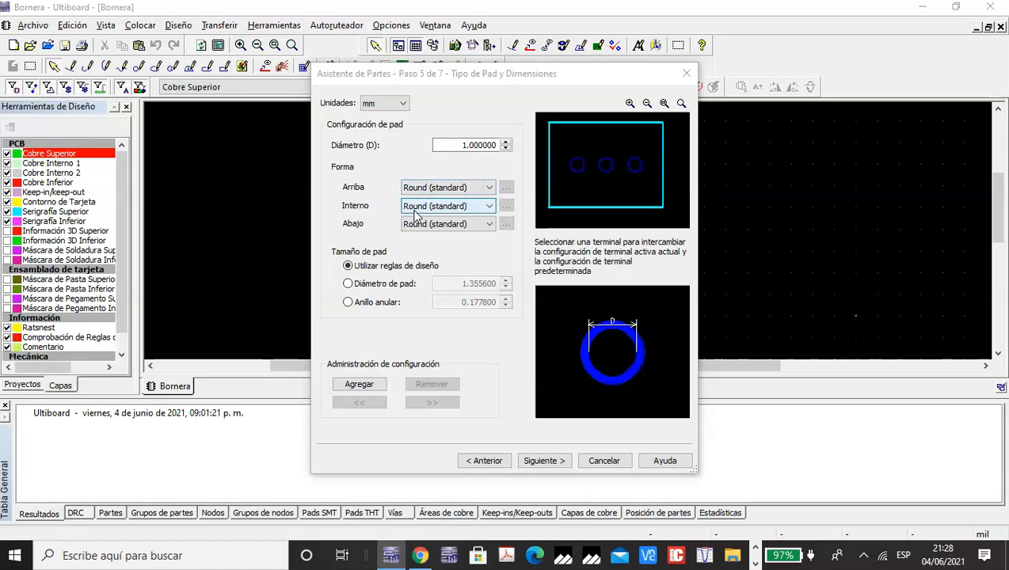
click(489, 188)
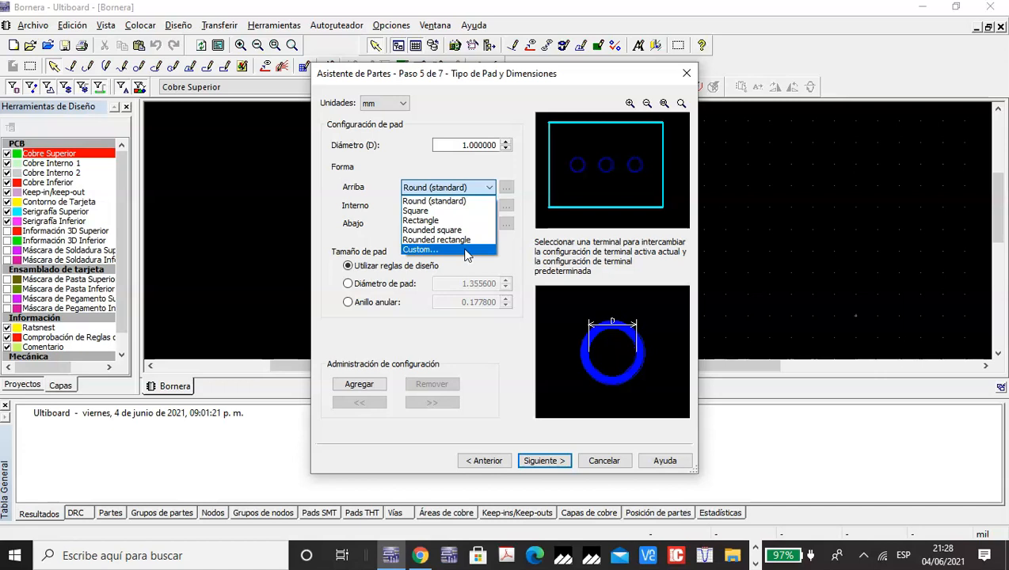
click(460, 200)
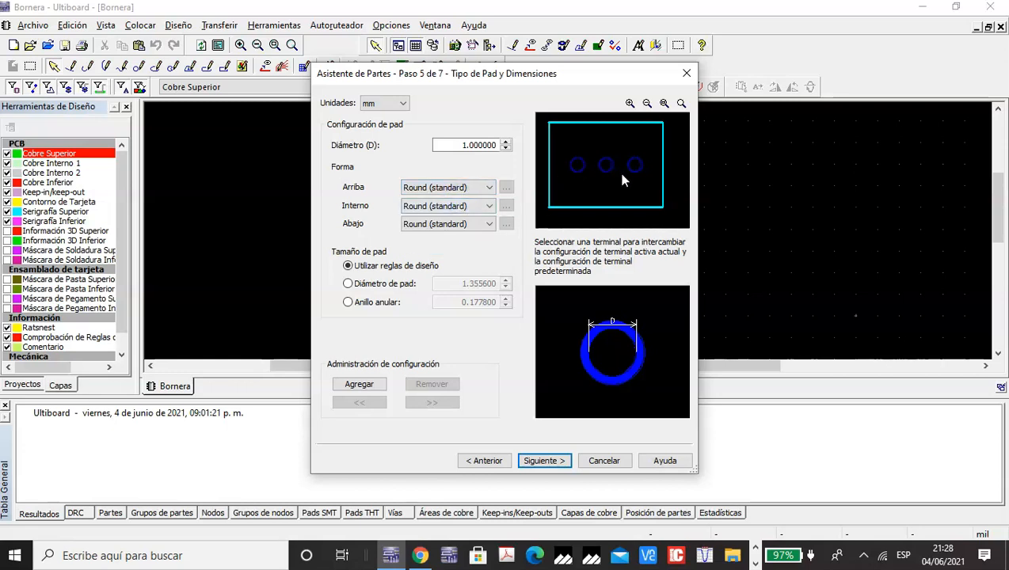
Size the pads by pad diameter, consult the calculator history for the value, and set the diameter to 3.048 mm
click(348, 284)
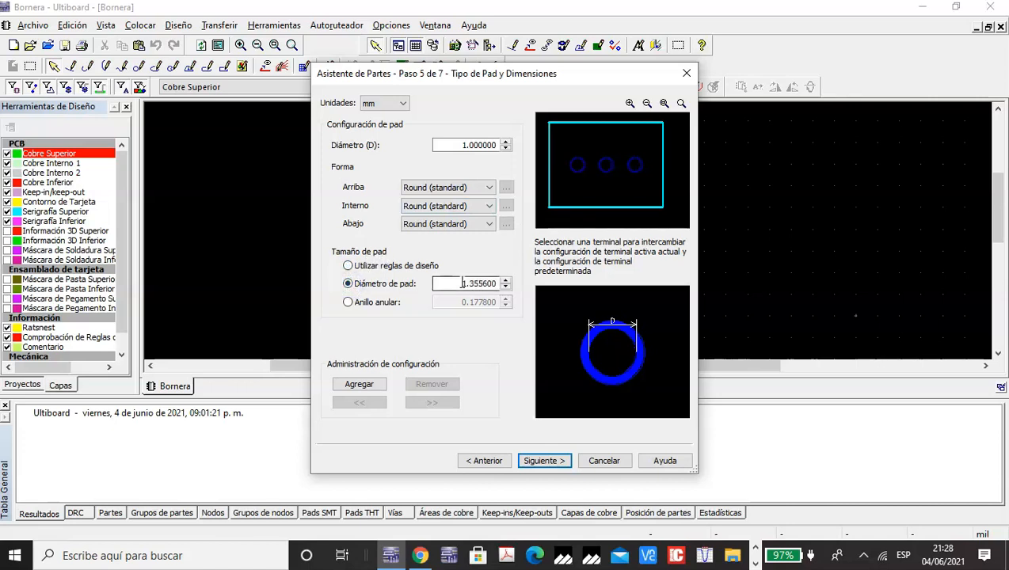
click(756, 564)
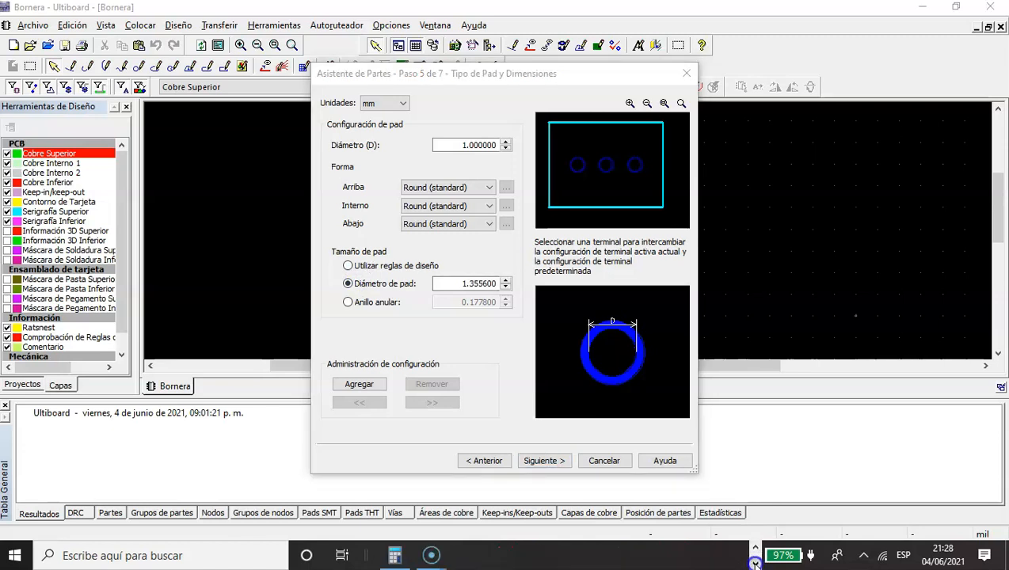
click(395, 555)
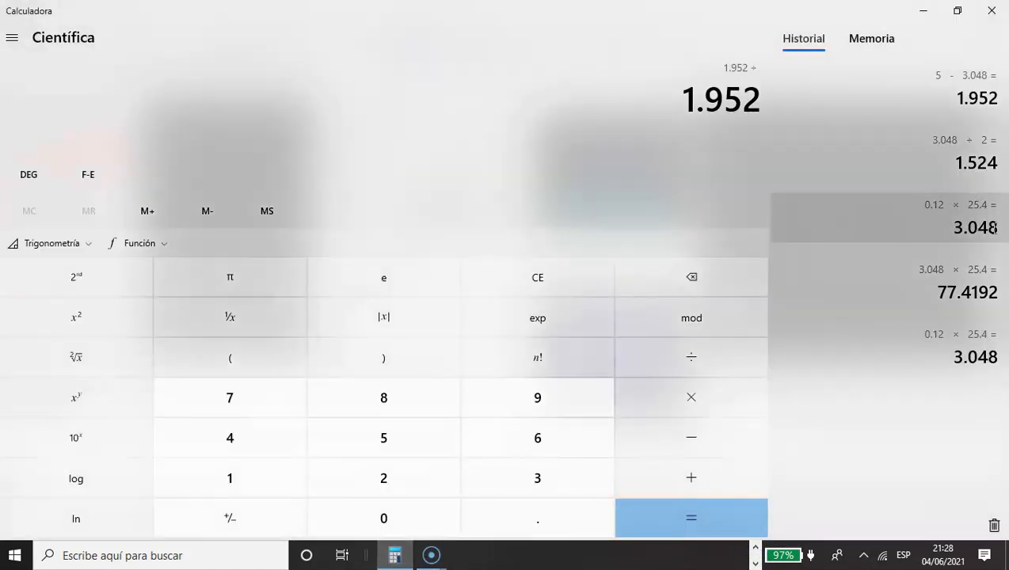
click(756, 546)
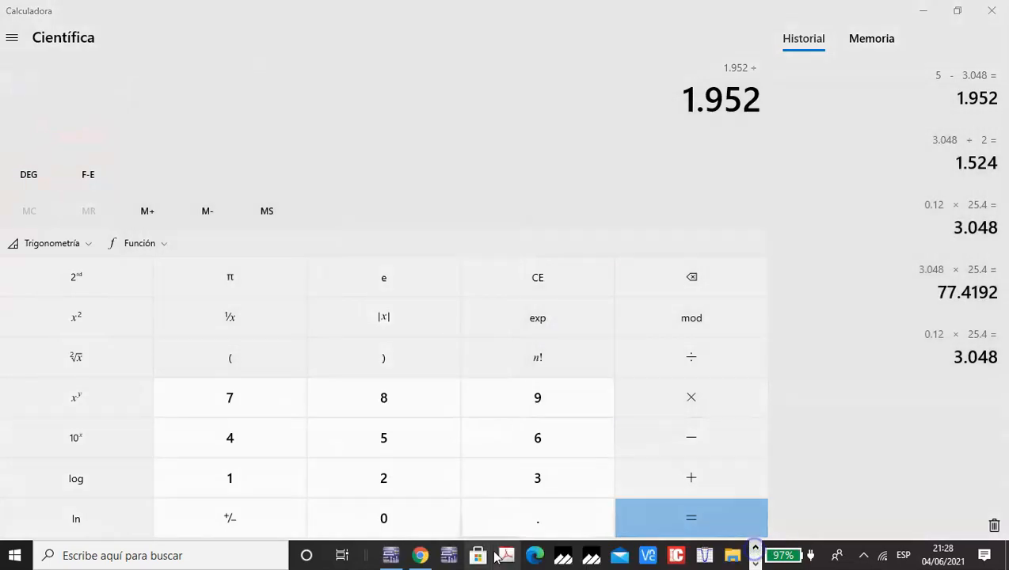
click(391, 555)
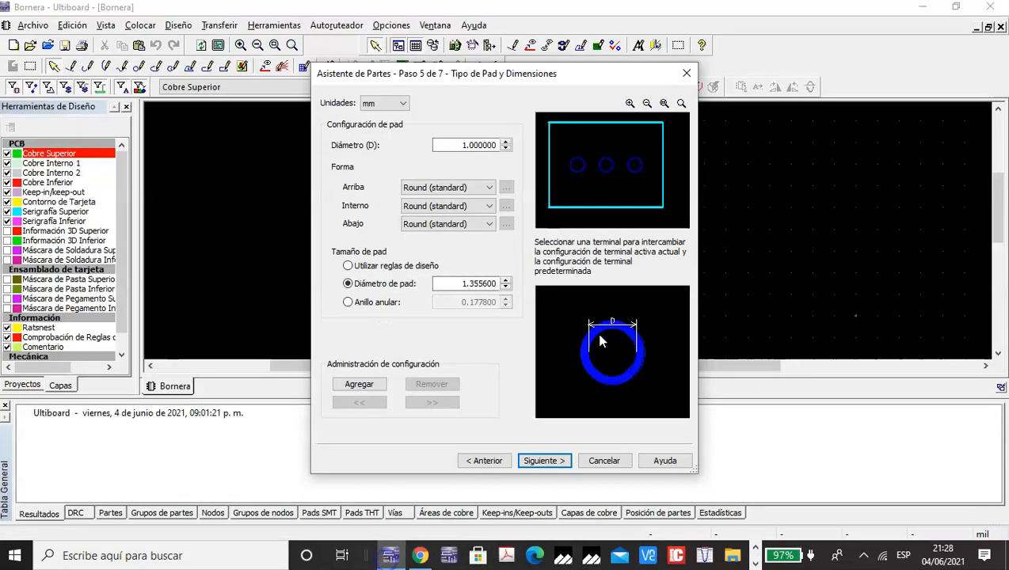
double_click(458, 283)
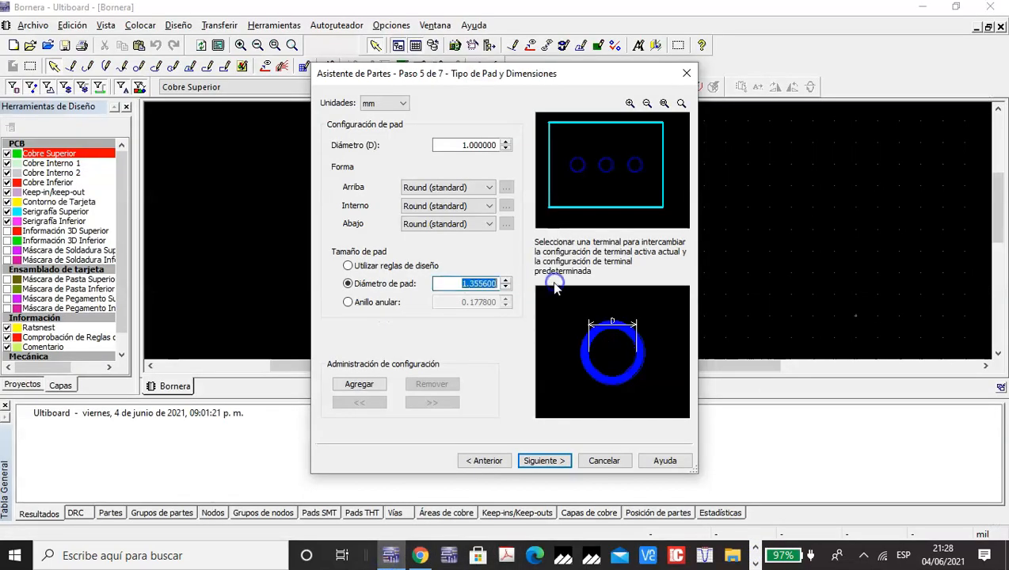
text(3.0)
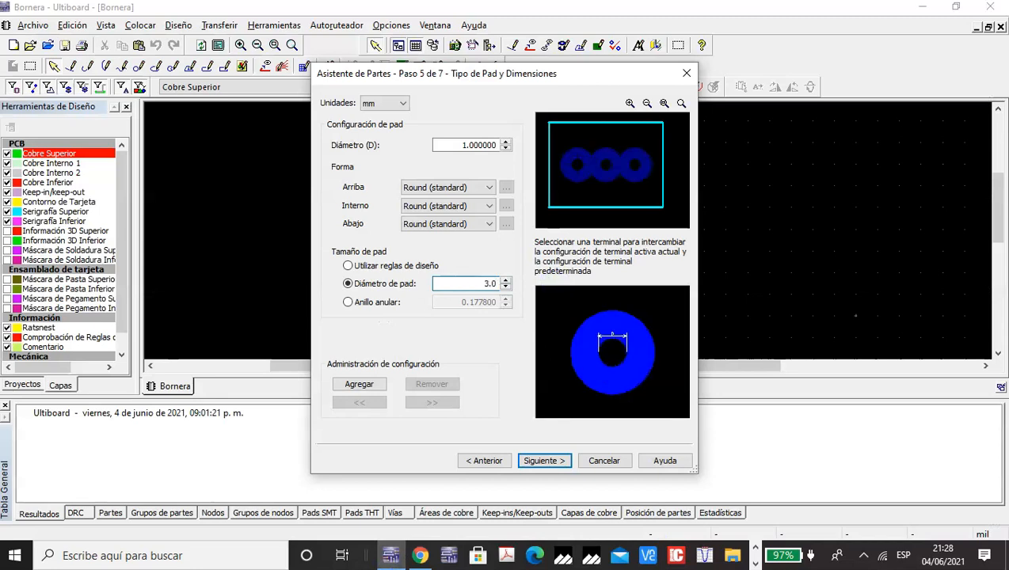
text(48)
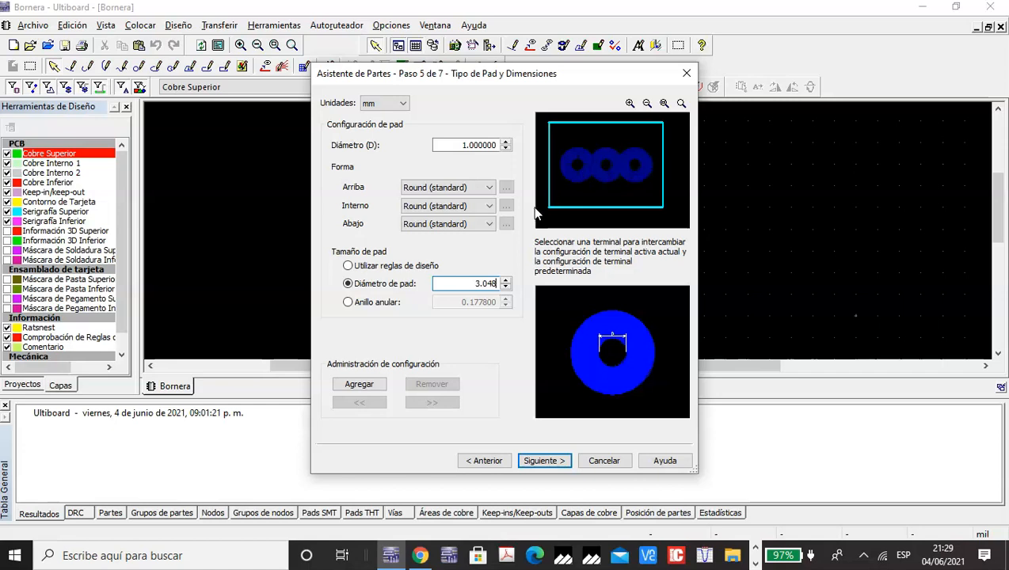
click(554, 461)
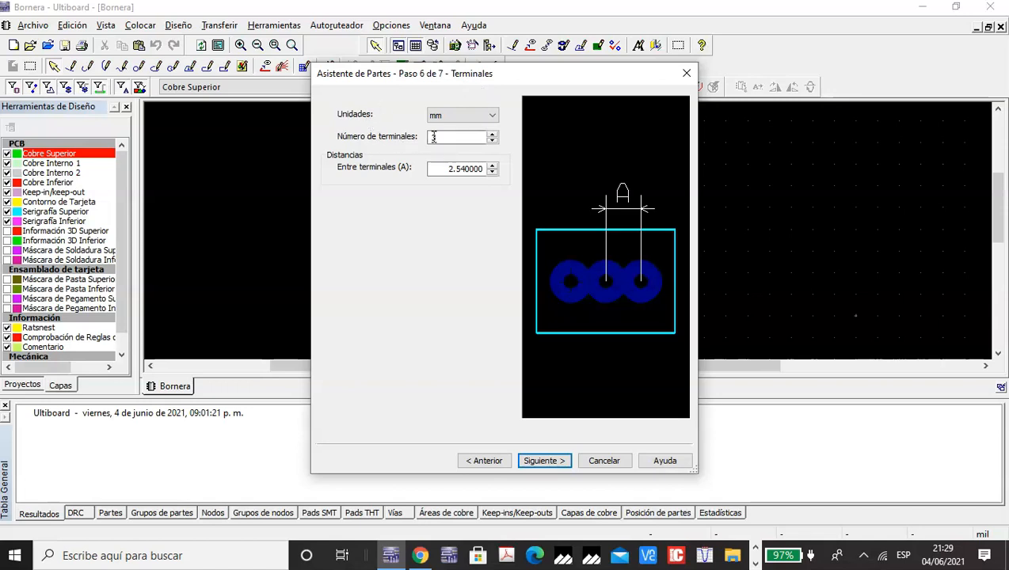
Set the number of terminals to 2 and their spacing to 5 mm, consulting the terminal block photo in the browser before continuing
click(492, 141)
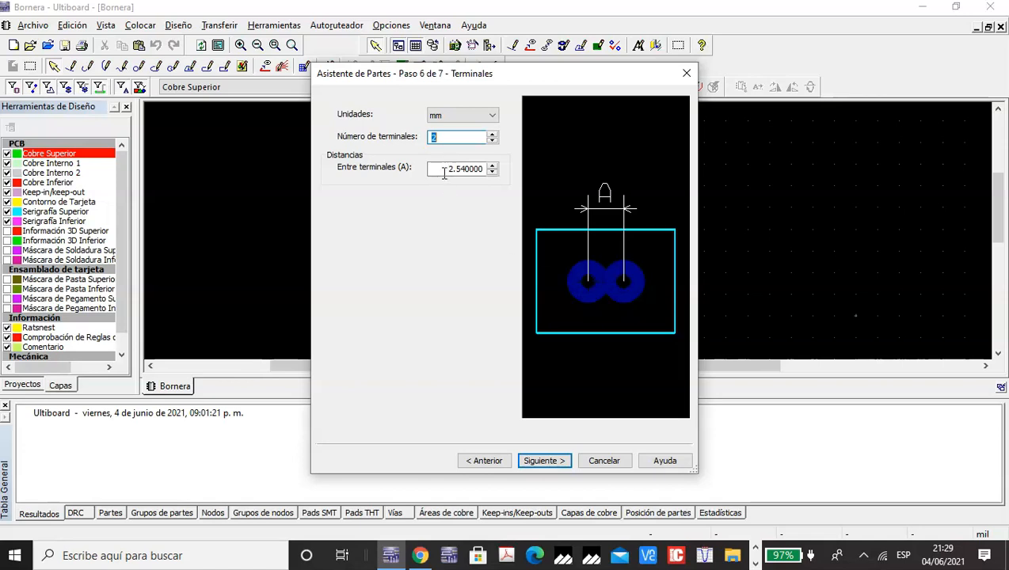
drag(438, 169, 476, 169)
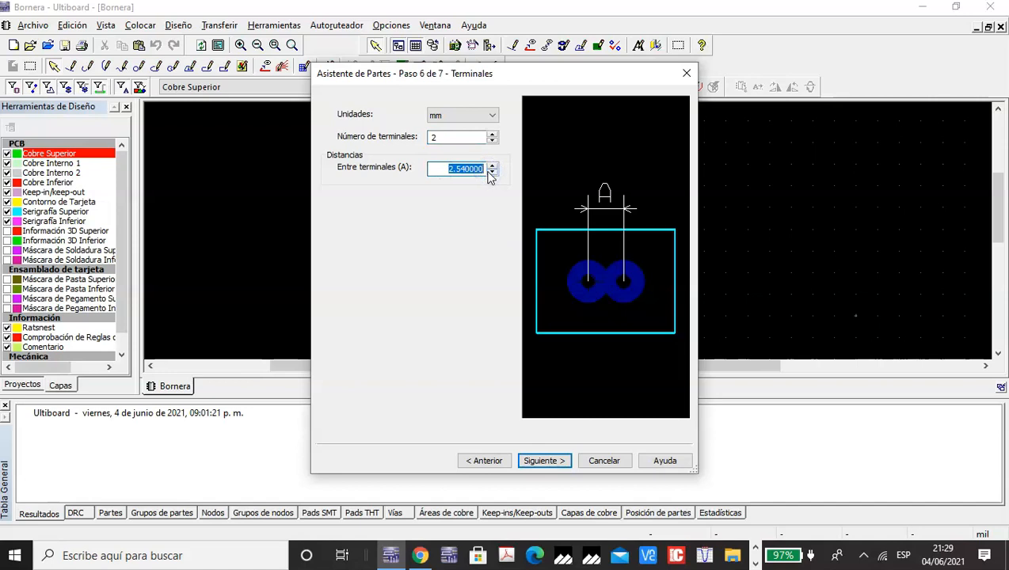
text(5)
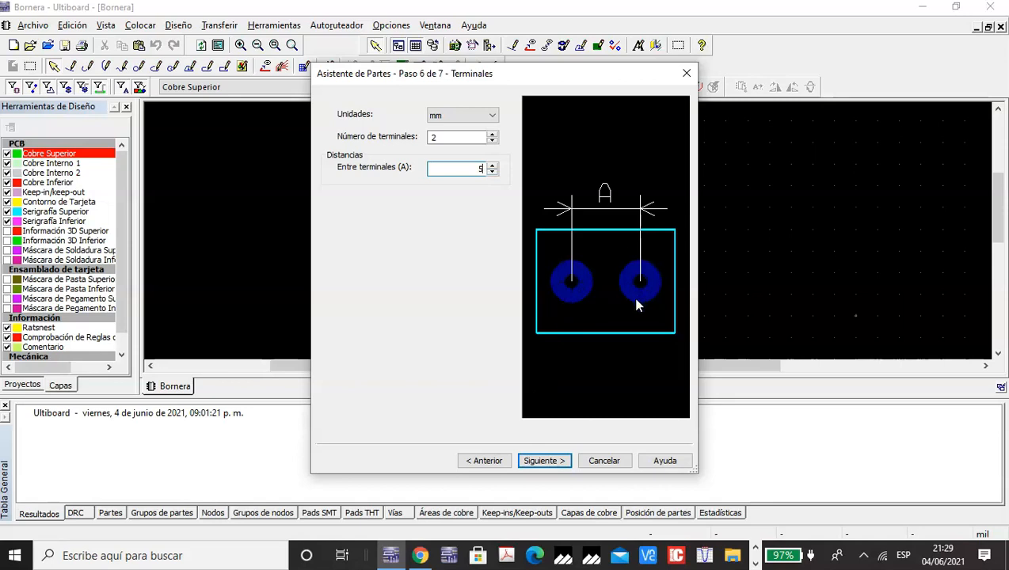
click(417, 558)
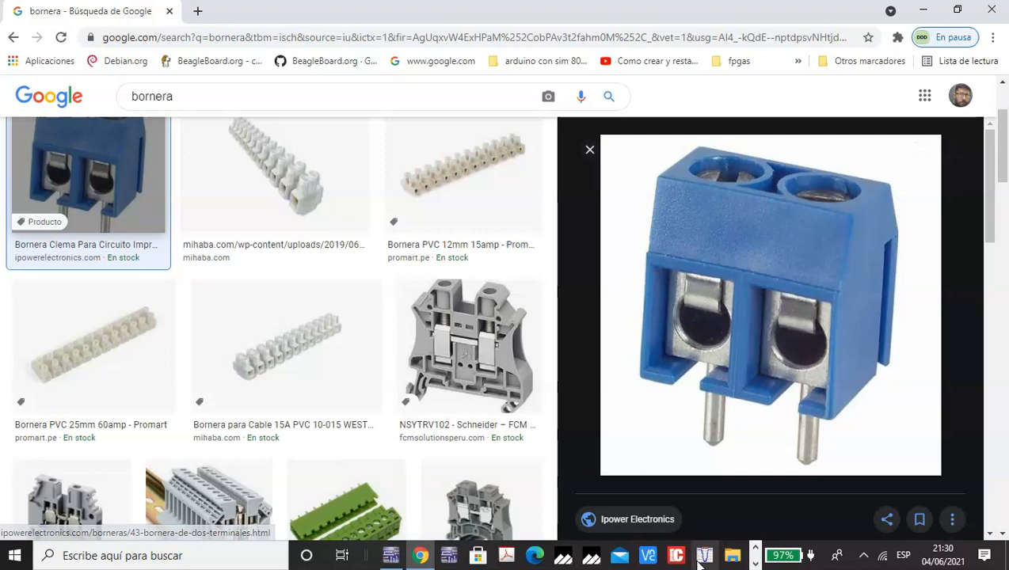
click(390, 555)
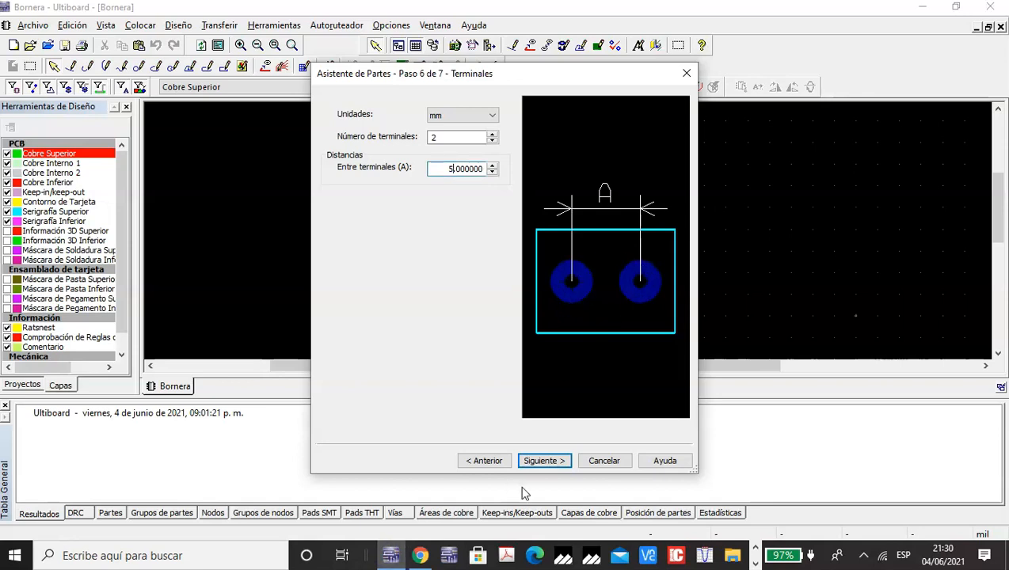
click(542, 461)
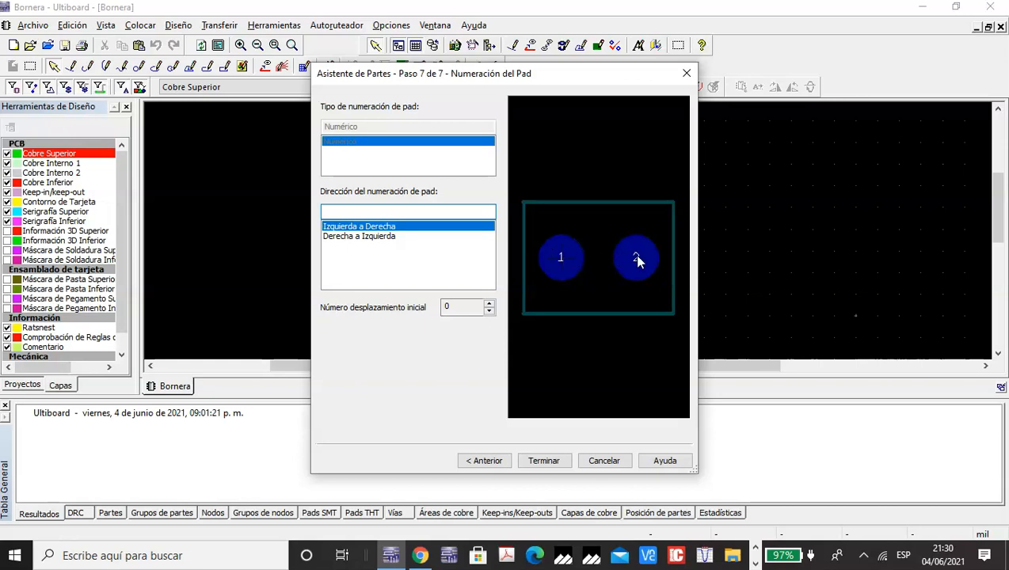
Try right-to-left pad numbering, return it to Izquierda a Derecha (left to right), and finish the part wizard
click(351, 237)
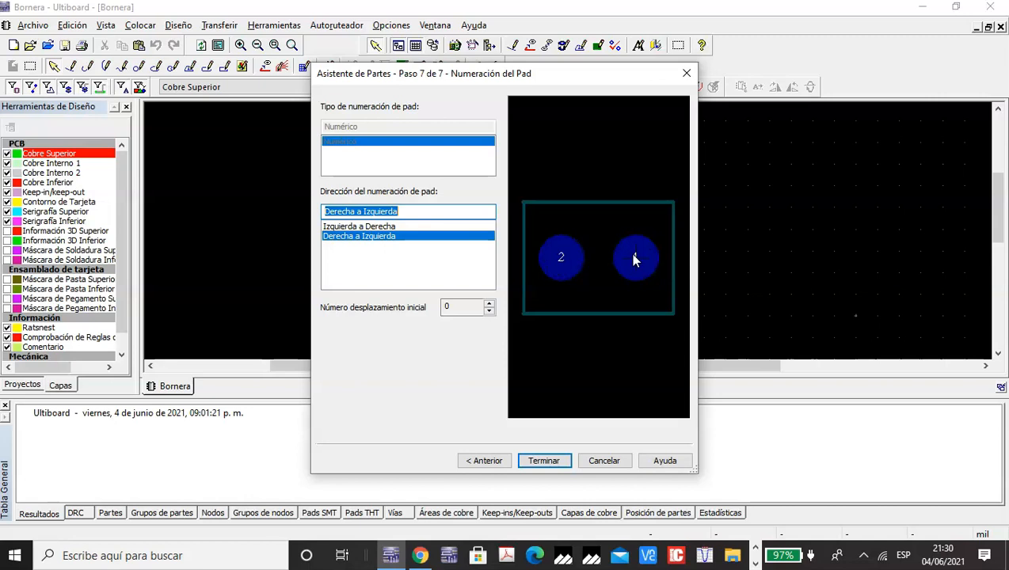
click(333, 227)
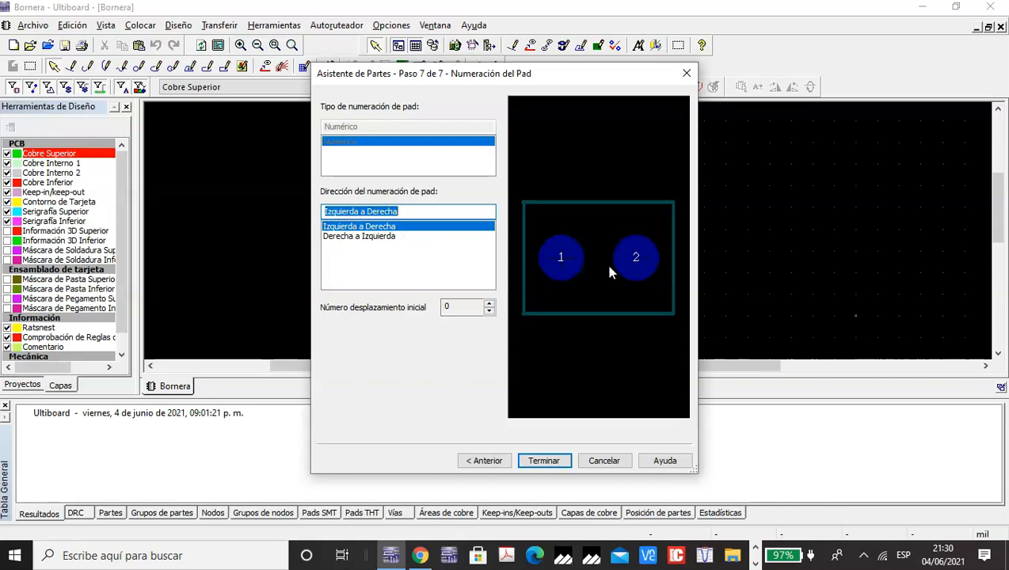
click(544, 460)
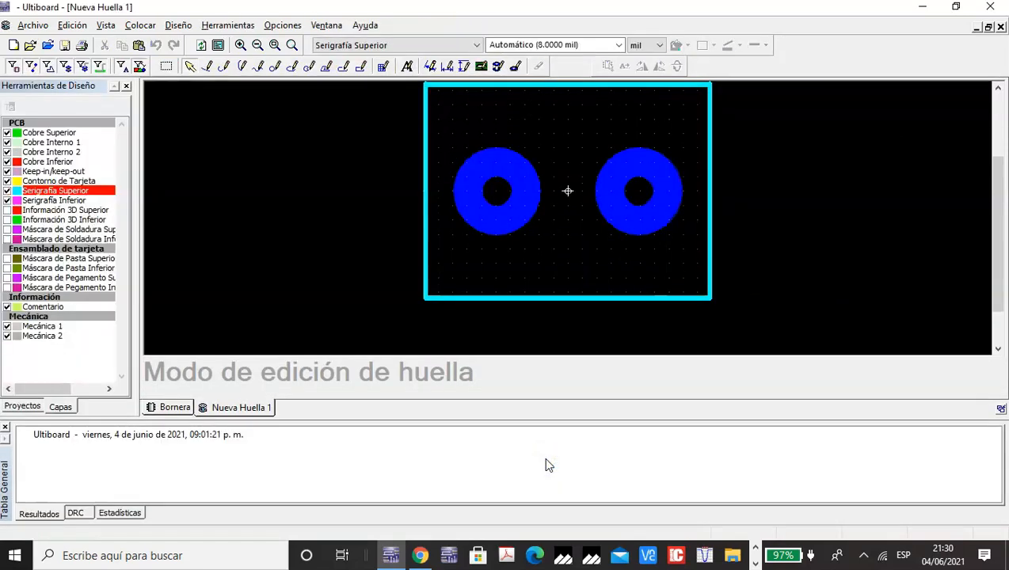
Draw two horizontal lines about 394 mil long across the silkscreen outline, at about Y -98 mil below the pads and Y 98 mil above
mouse_move(999, 271)
mouse_down()
mouse_move(1000, 236)
mouse_move(999, 248)
mouse_up()
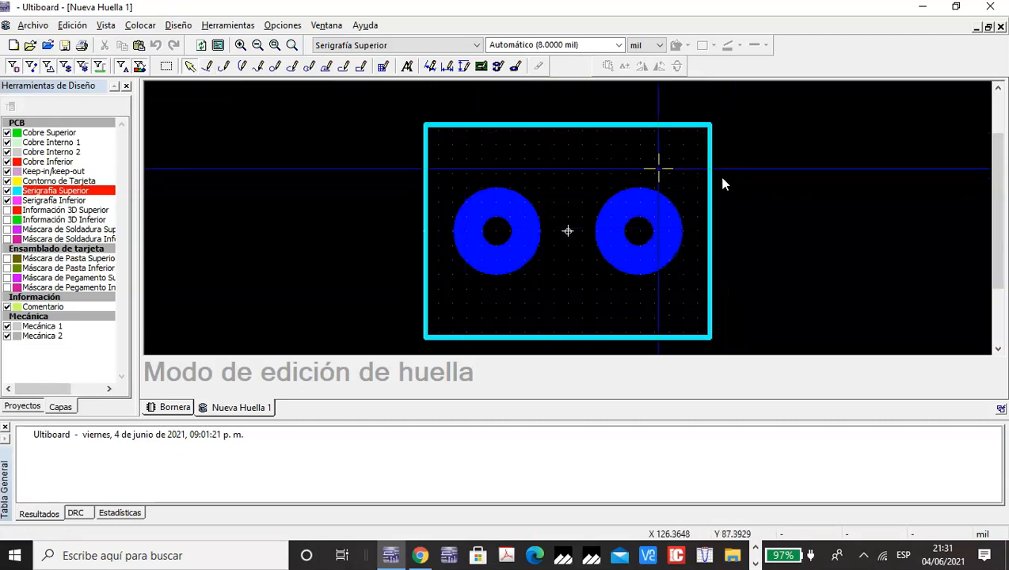
click(208, 68)
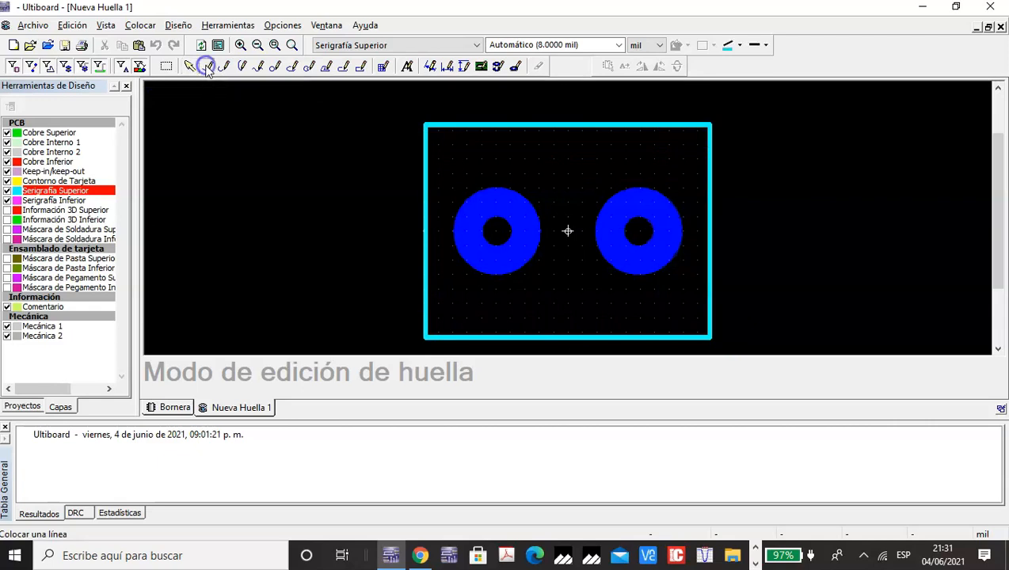
click(427, 308)
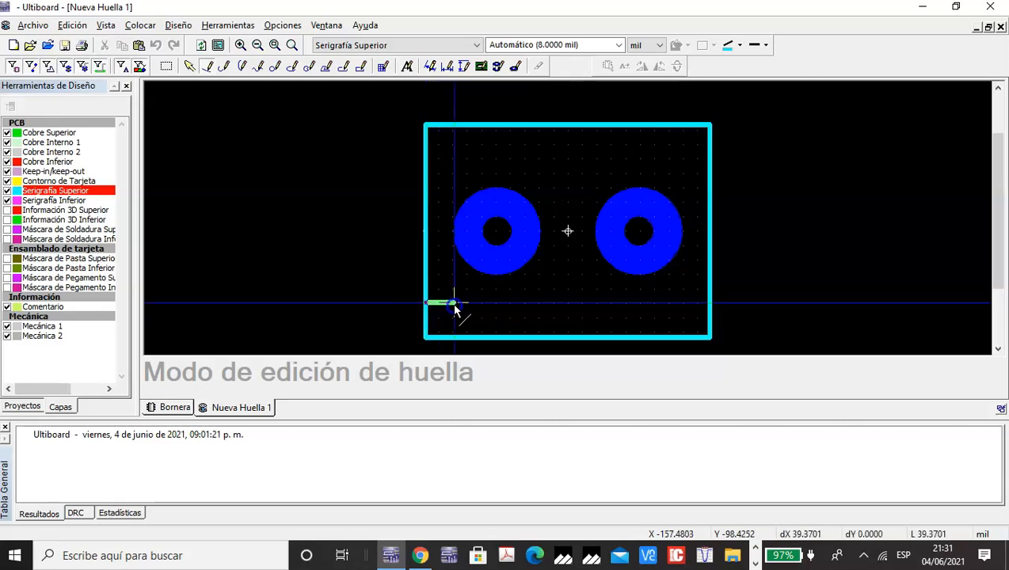
click(709, 305)
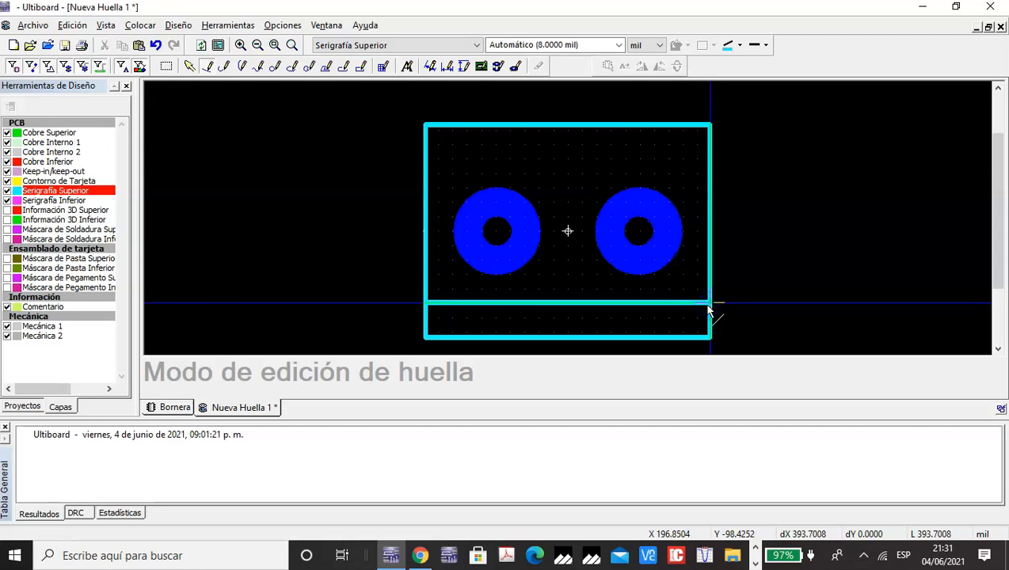
click(427, 160)
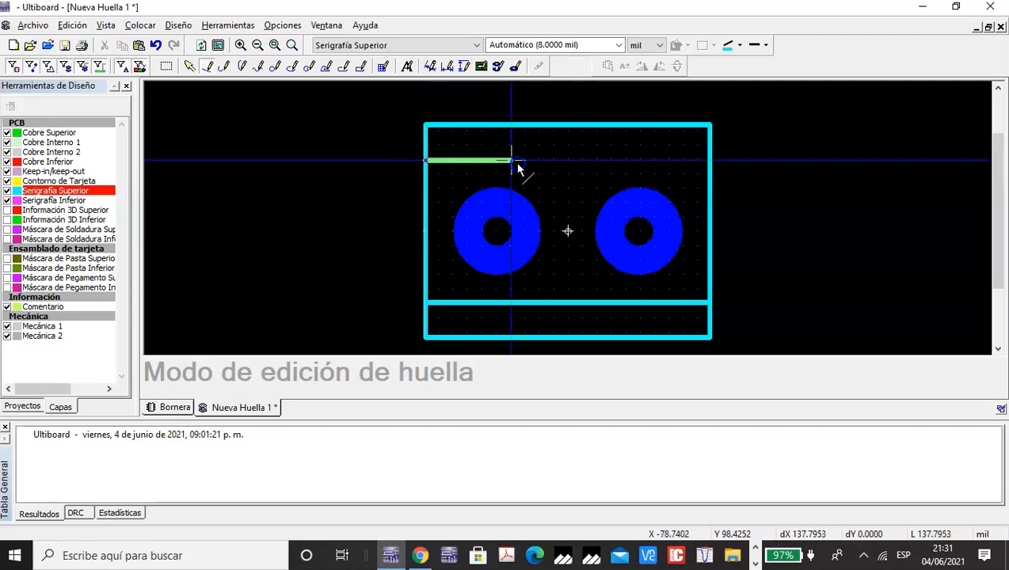
click(708, 160)
key(Escape)
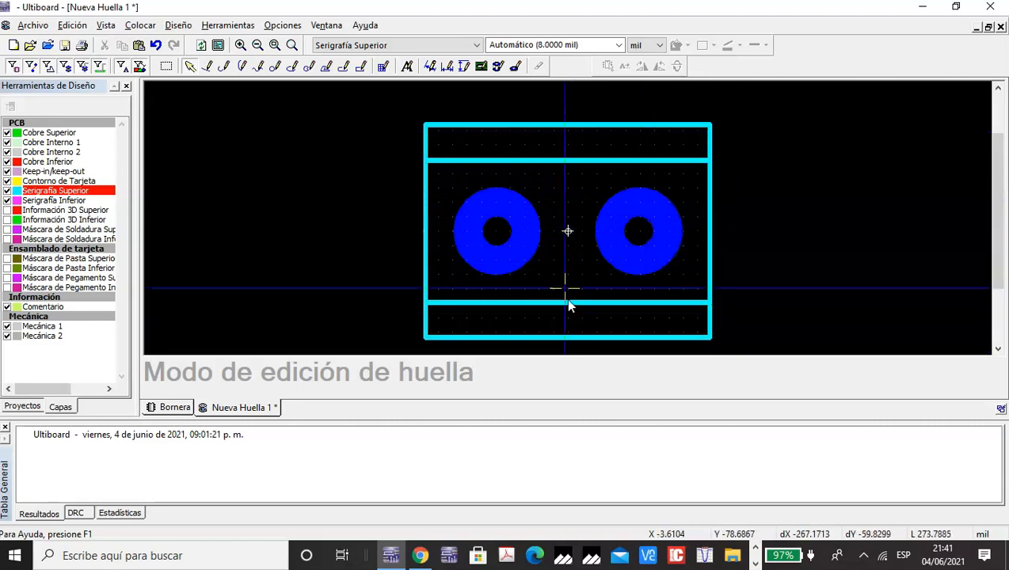
Examine the endpoint coordinates of the outline's lower edge in mm, and close its properties without changes
click(581, 338)
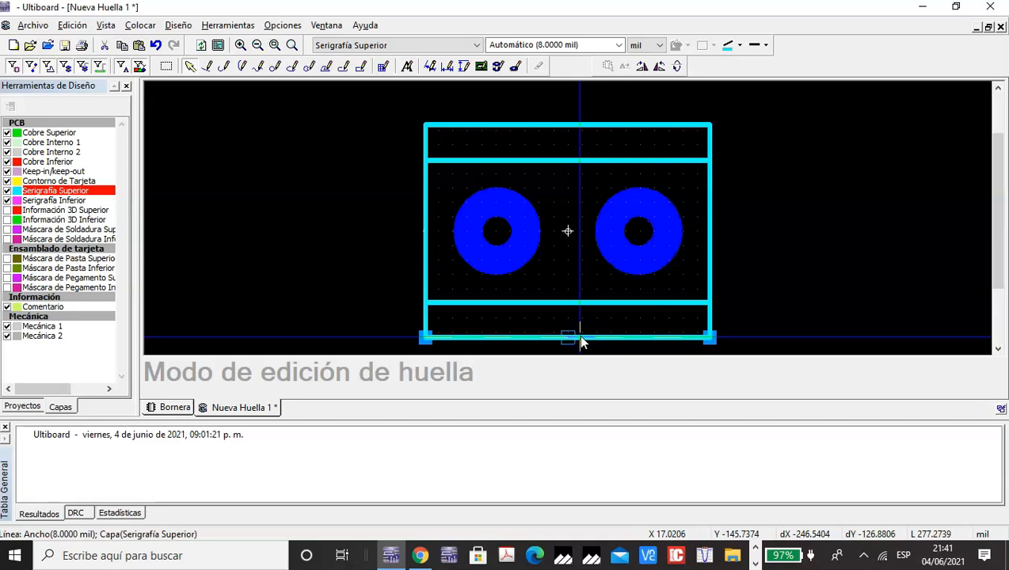
right_click(580, 338)
click(612, 321)
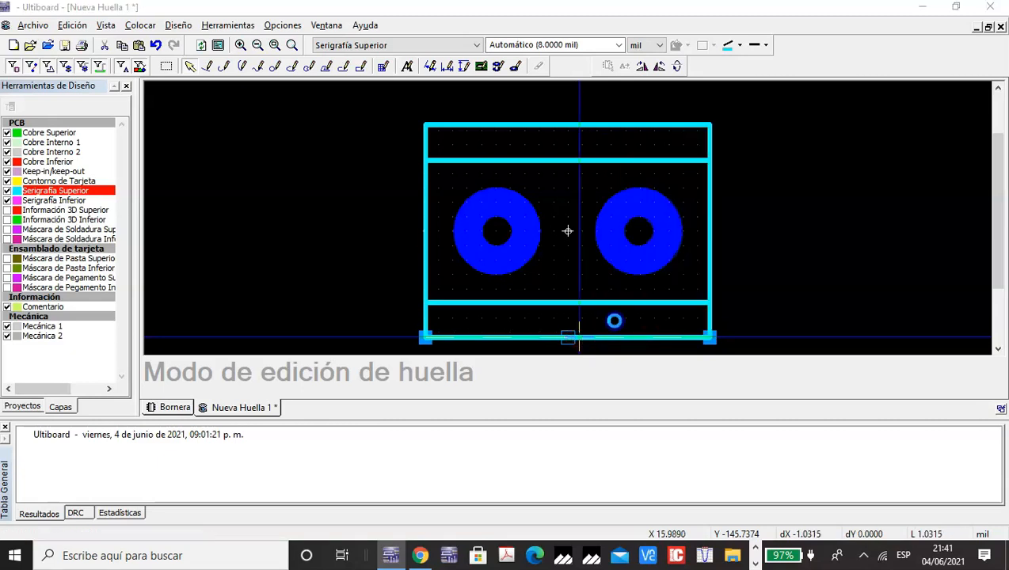
click(586, 199)
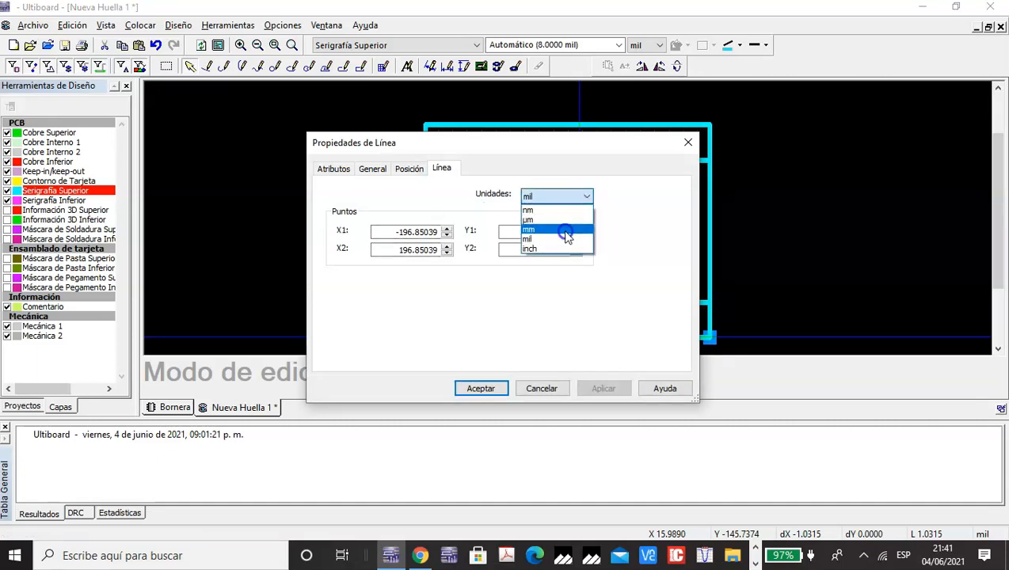
click(566, 230)
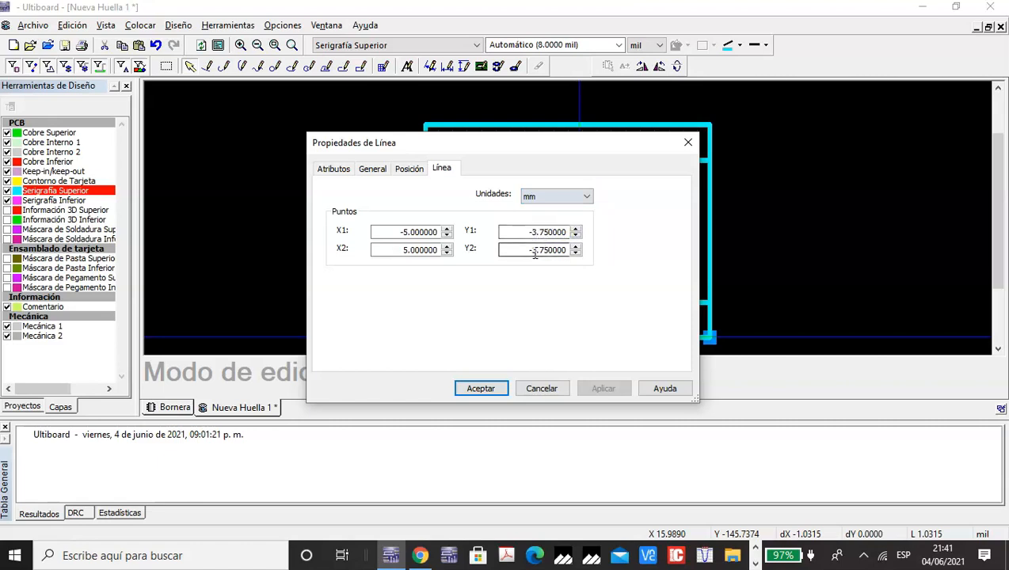
click(536, 251)
drag(561, 149, 605, 339)
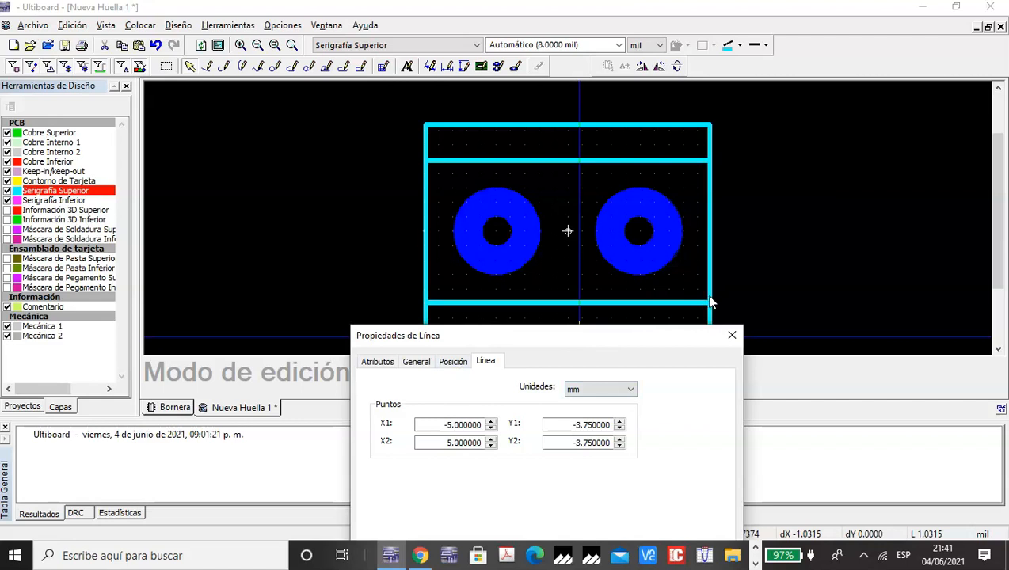
drag(621, 343, 622, 363)
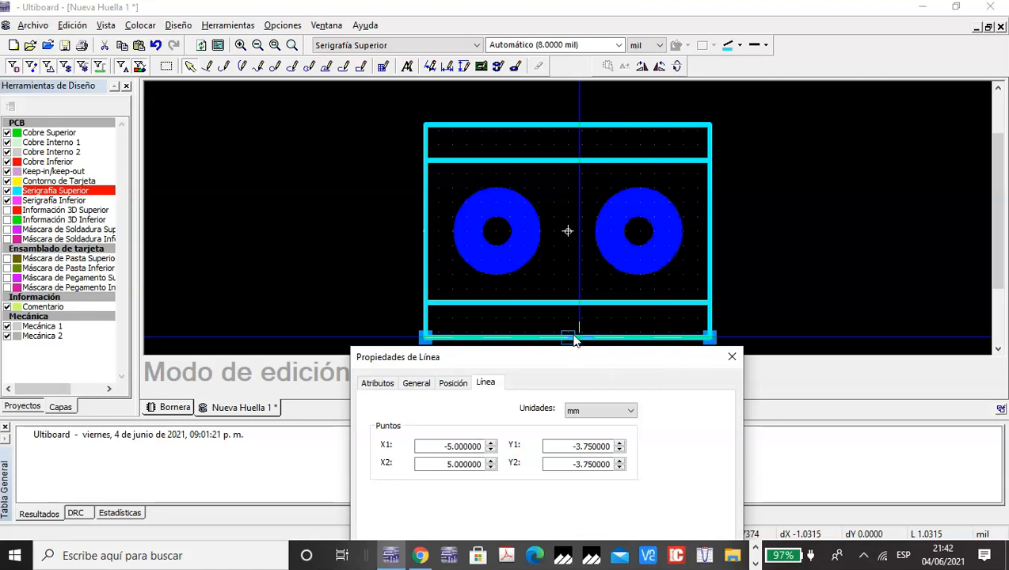
click(557, 305)
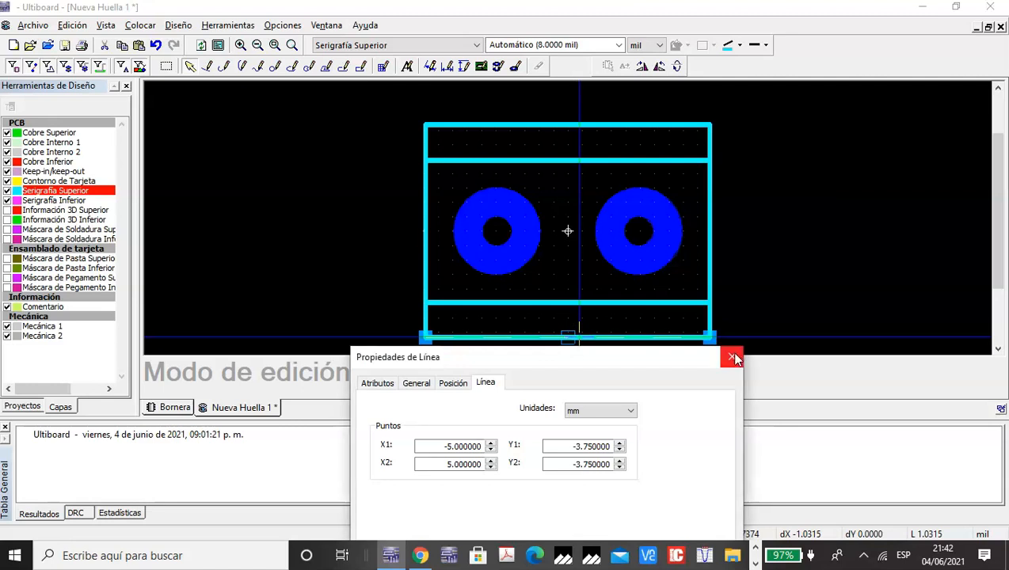
click(732, 356)
Set Y1 and Y2 of the inner silkscreen line below the pads to -2.75 mm
click(562, 303)
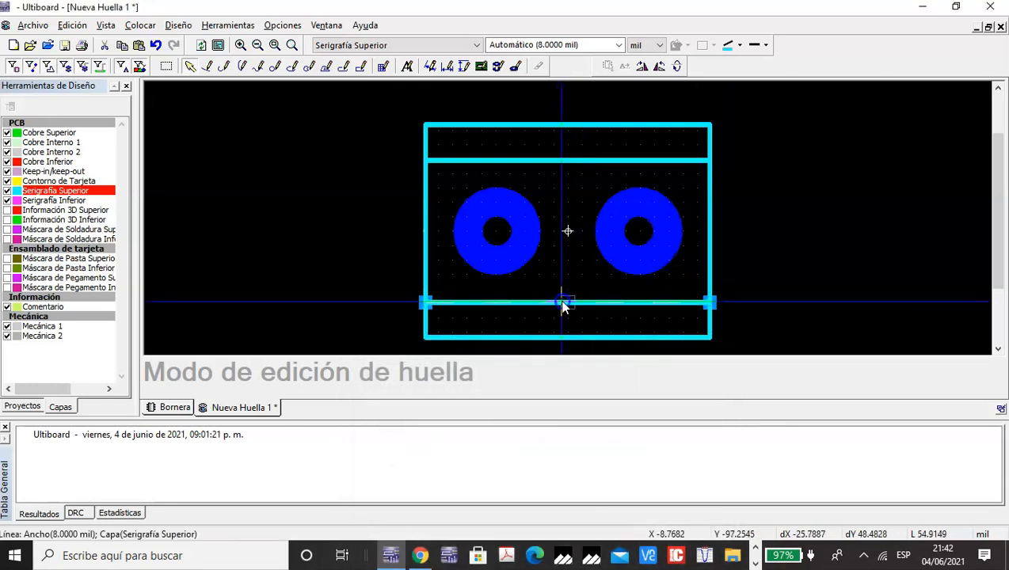
right_click(562, 302)
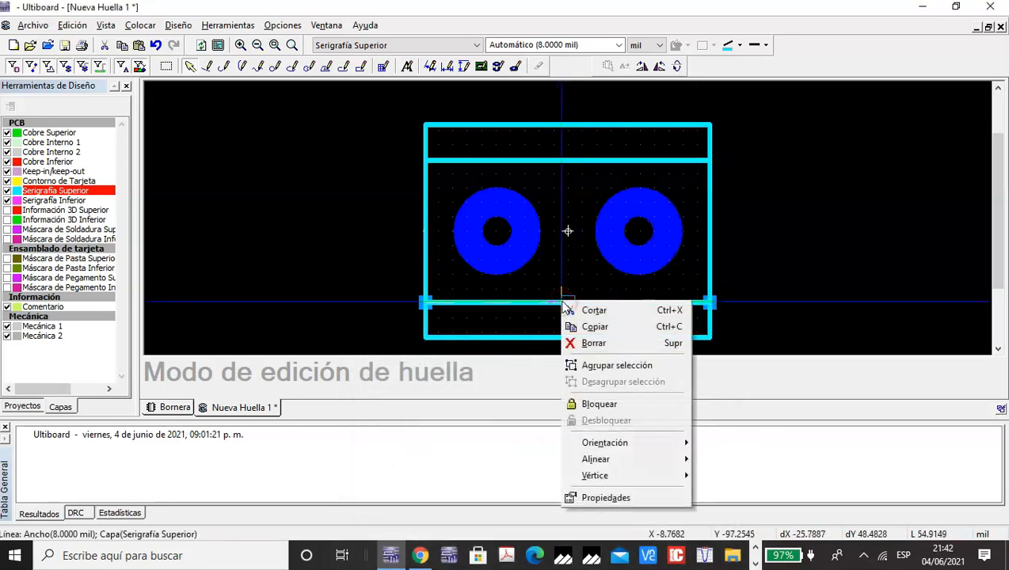
click(610, 495)
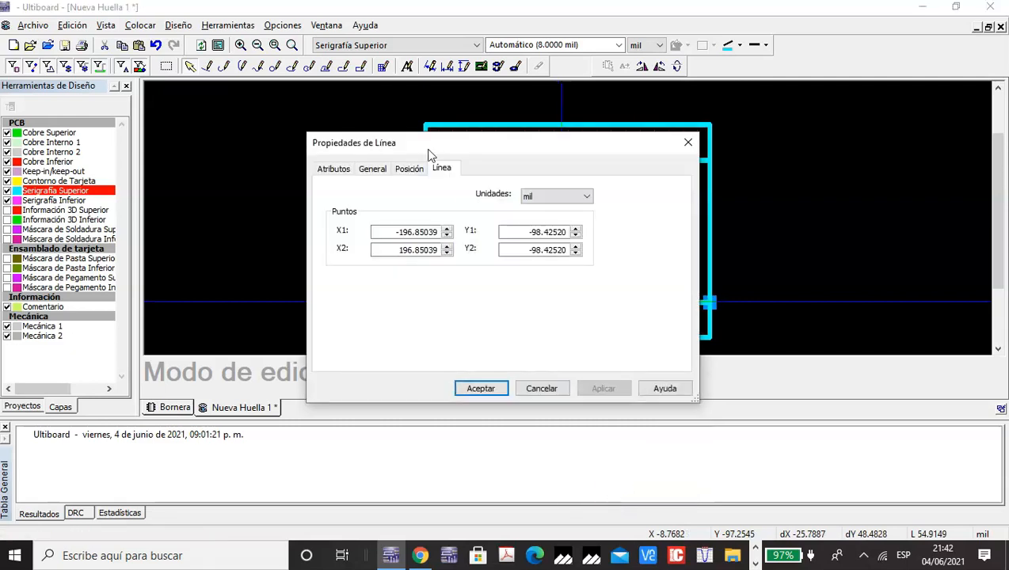
click(586, 198)
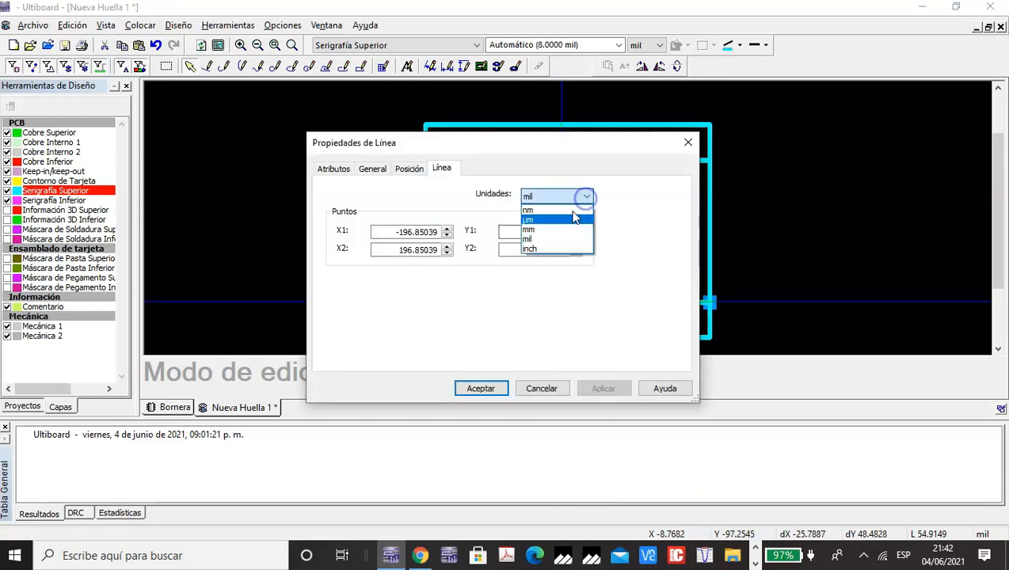
click(566, 230)
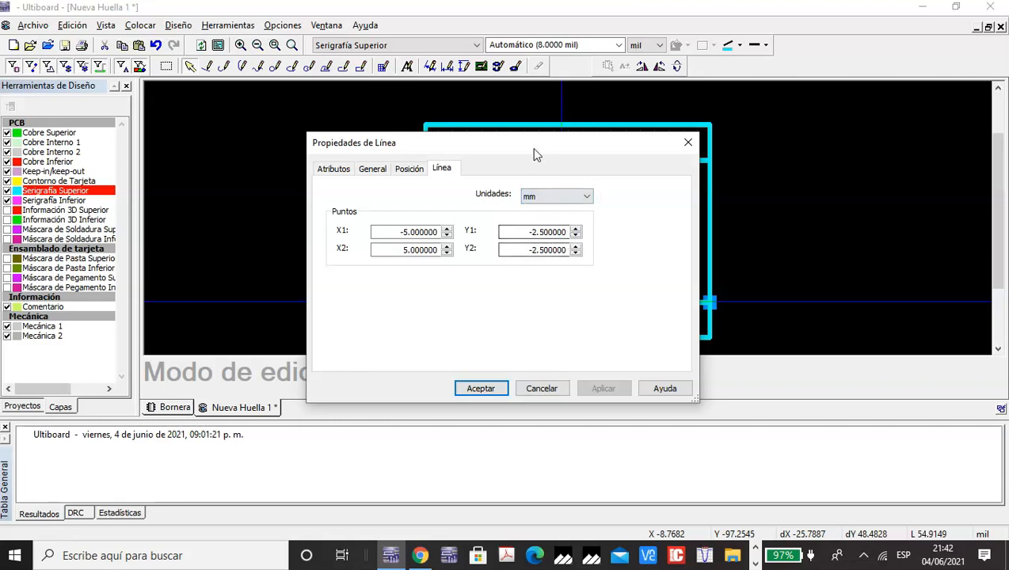
drag(535, 149, 585, 361)
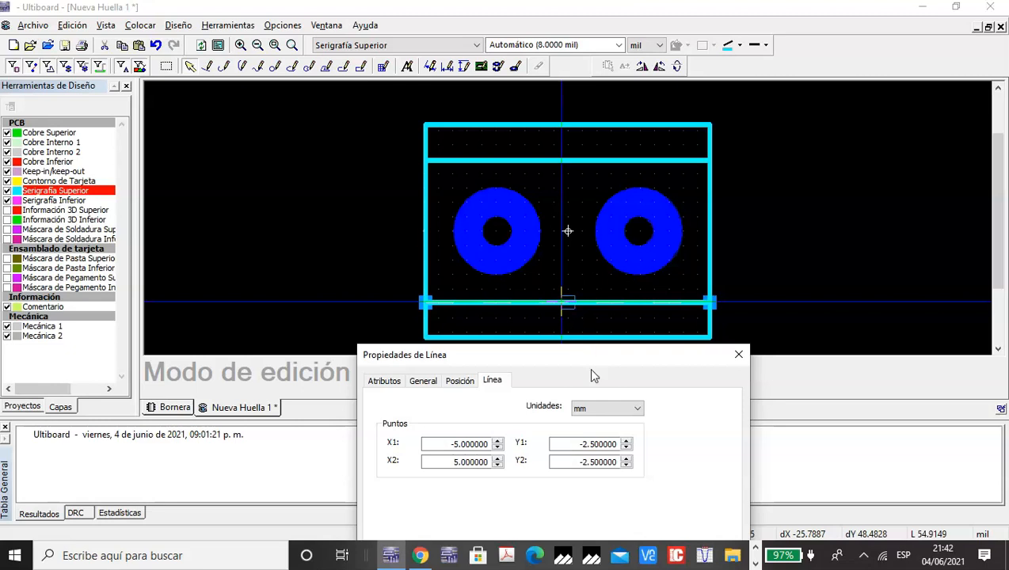
click(593, 444)
text(7)
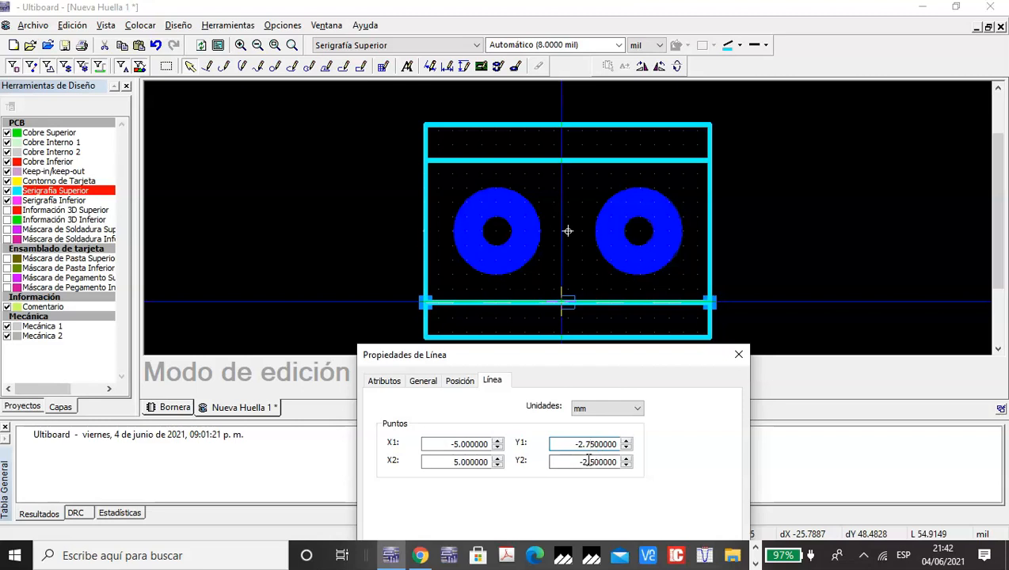
click(591, 464)
drag(599, 361, 600, 252)
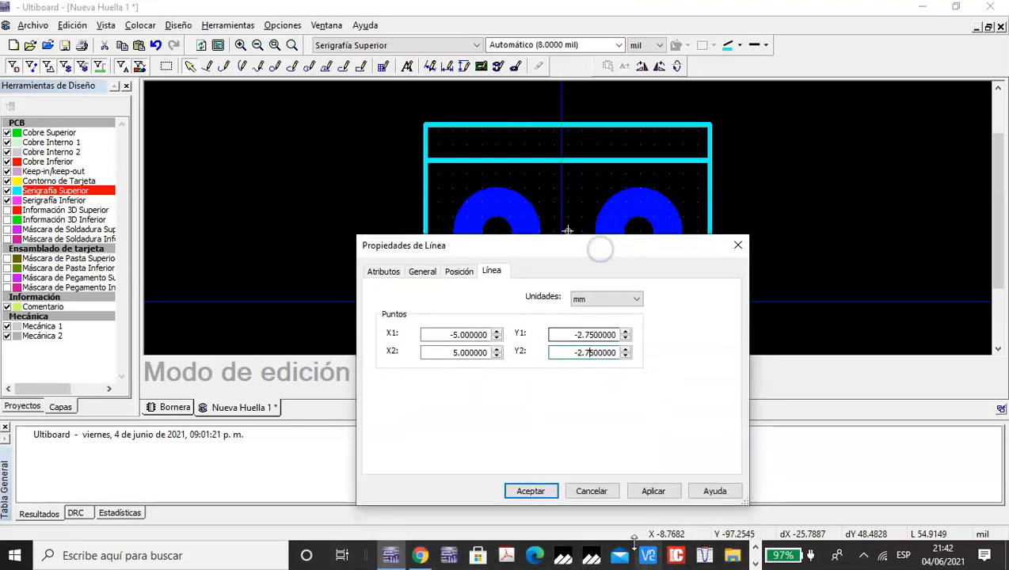
click(538, 491)
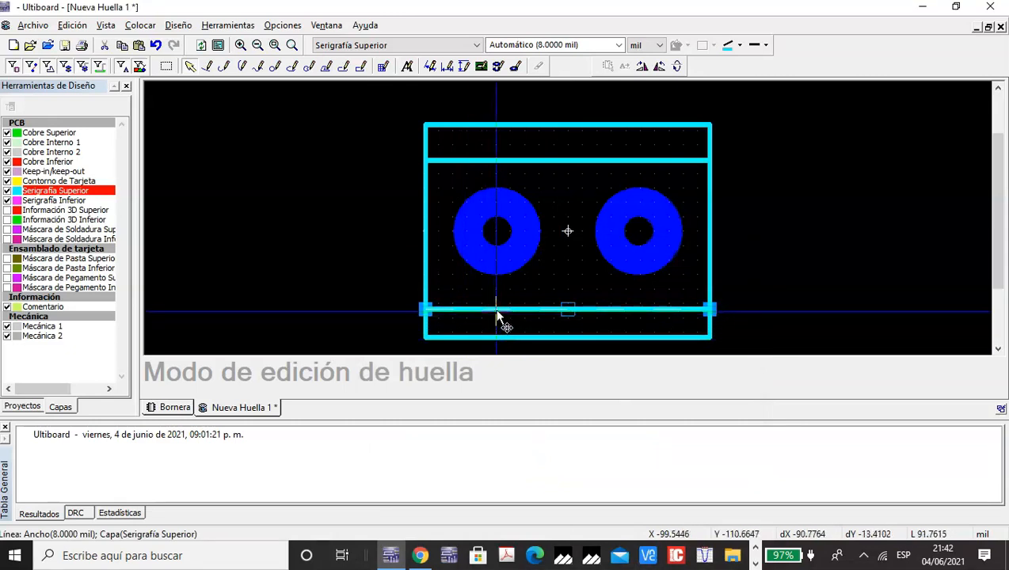
Examine the endpoint coordinates of the silkscreen outline's upper edge in mm, and close its properties without changes
click(475, 160)
click(497, 125)
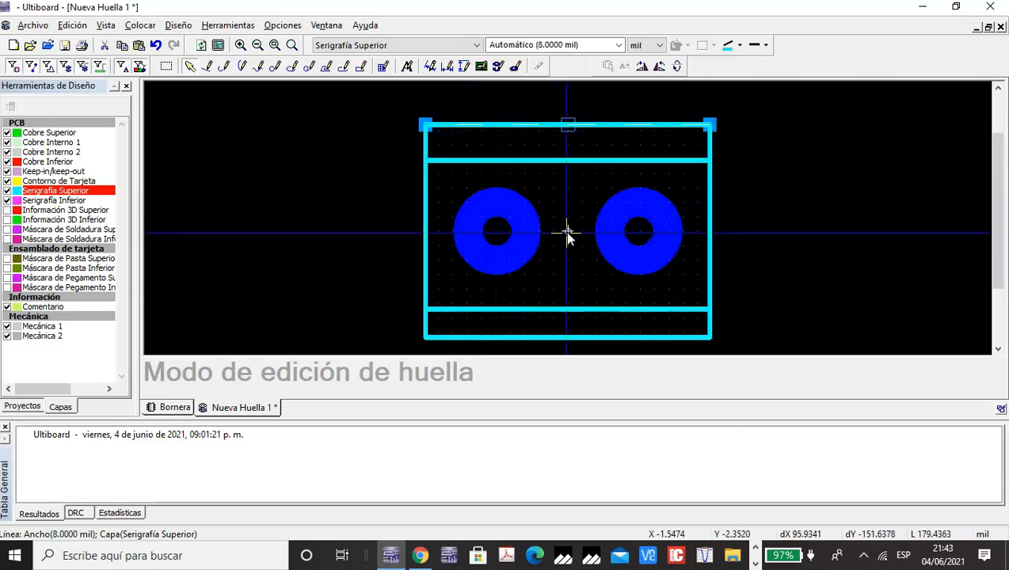
right_click(565, 124)
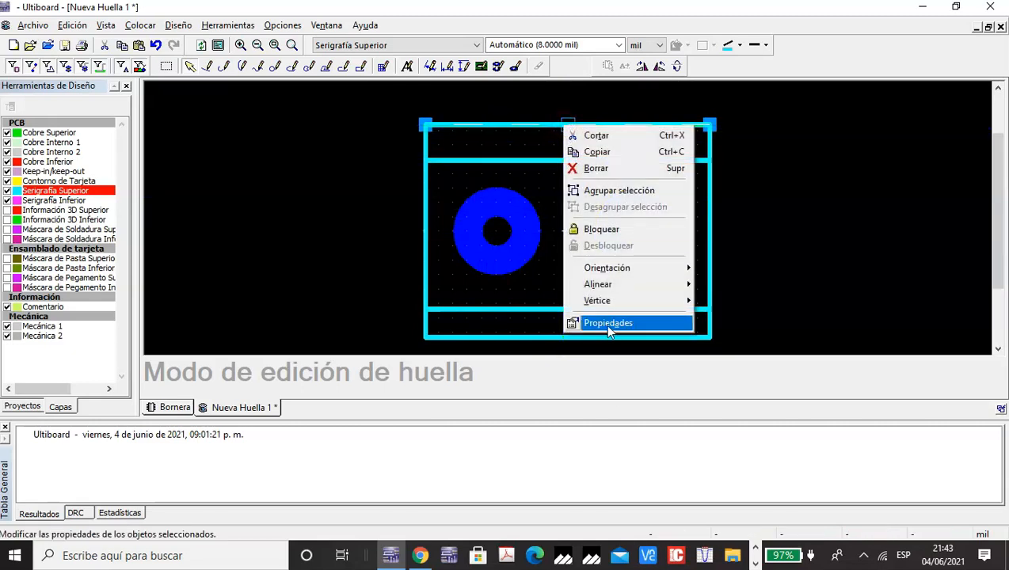
click(605, 323)
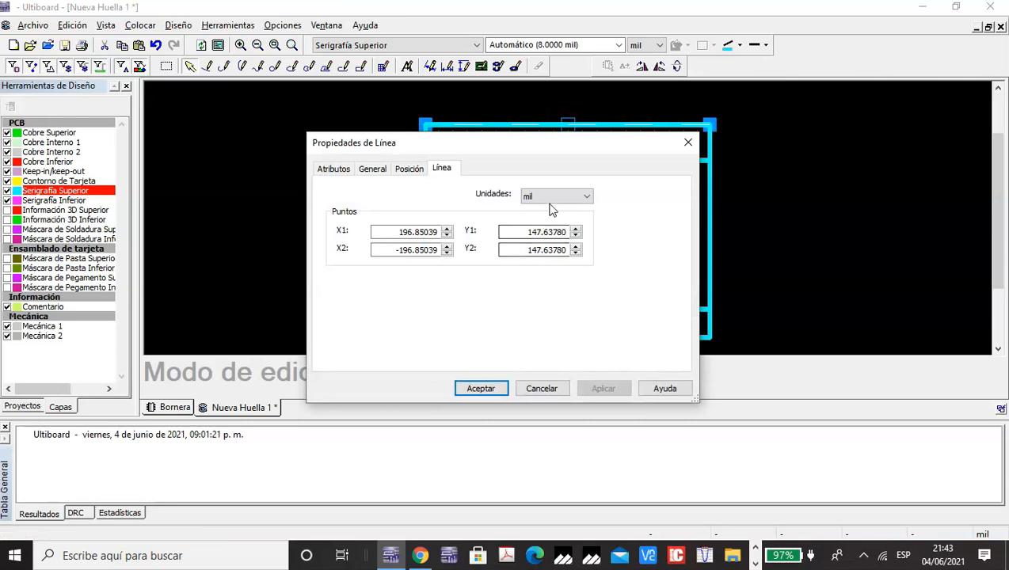
click(552, 198)
click(550, 231)
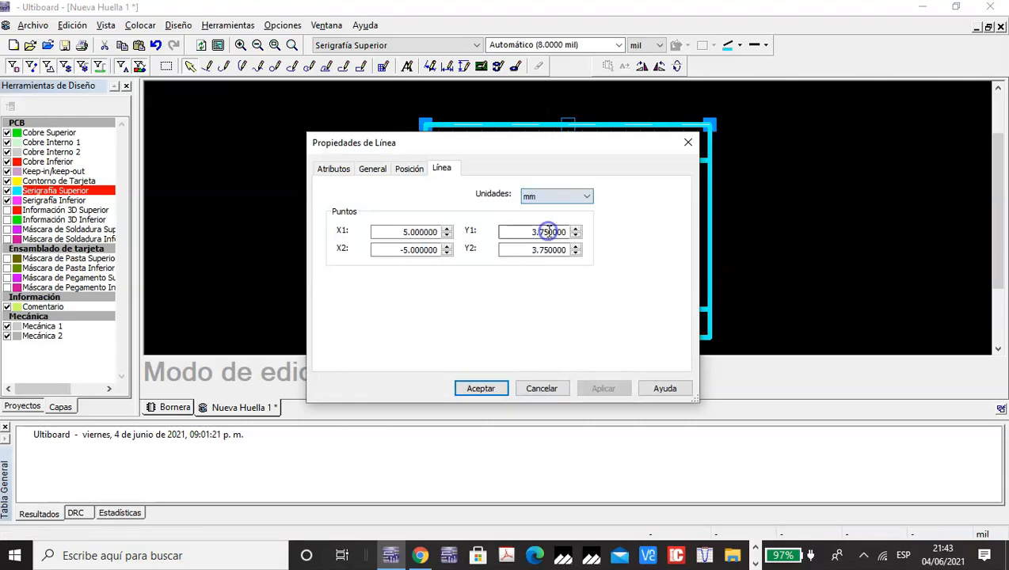
drag(531, 231, 567, 228)
click(686, 144)
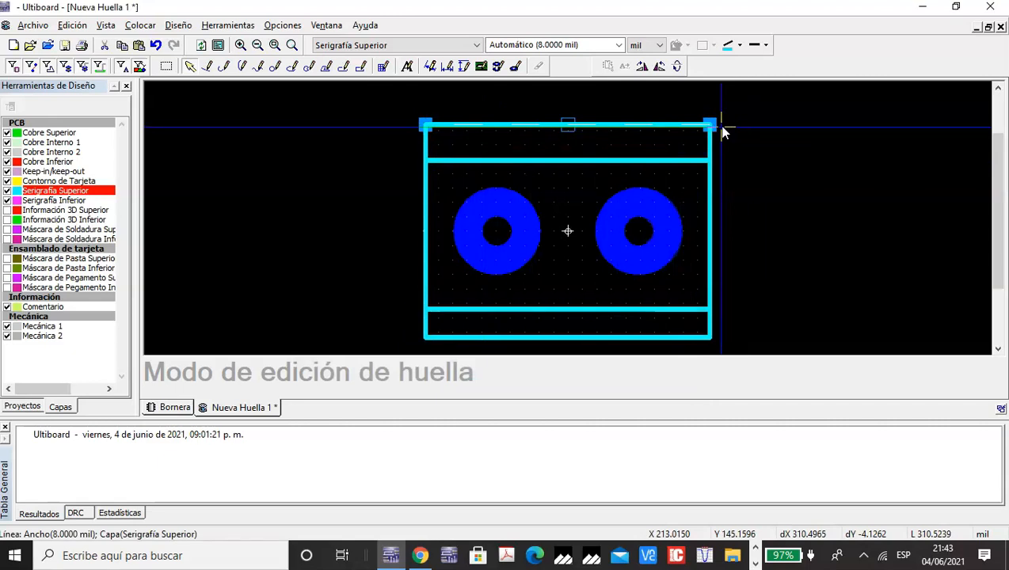
Set Y1 and Y2 of the inner silkscreen line above the pads to 1.75 mm
click(575, 163)
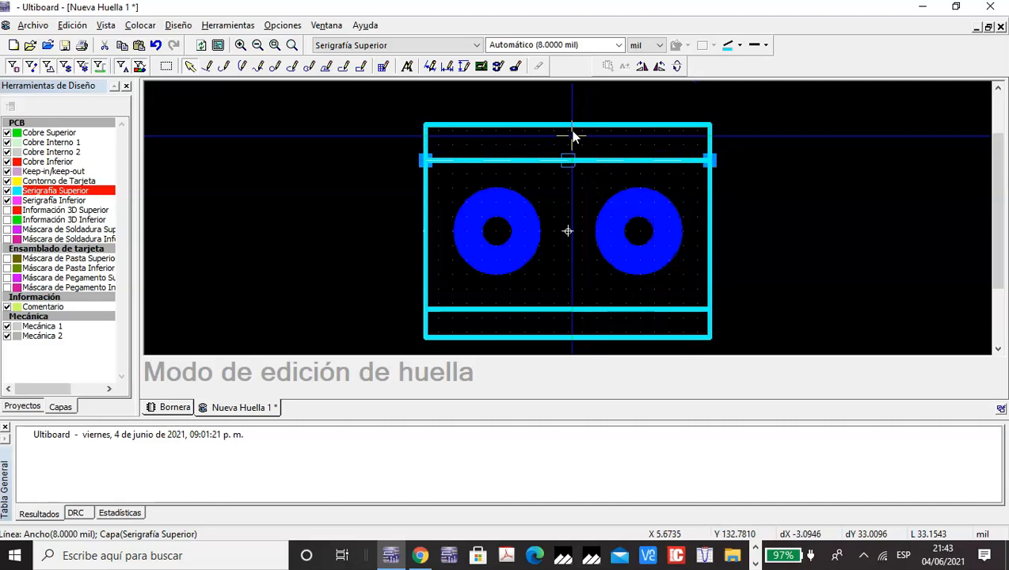
click(570, 229)
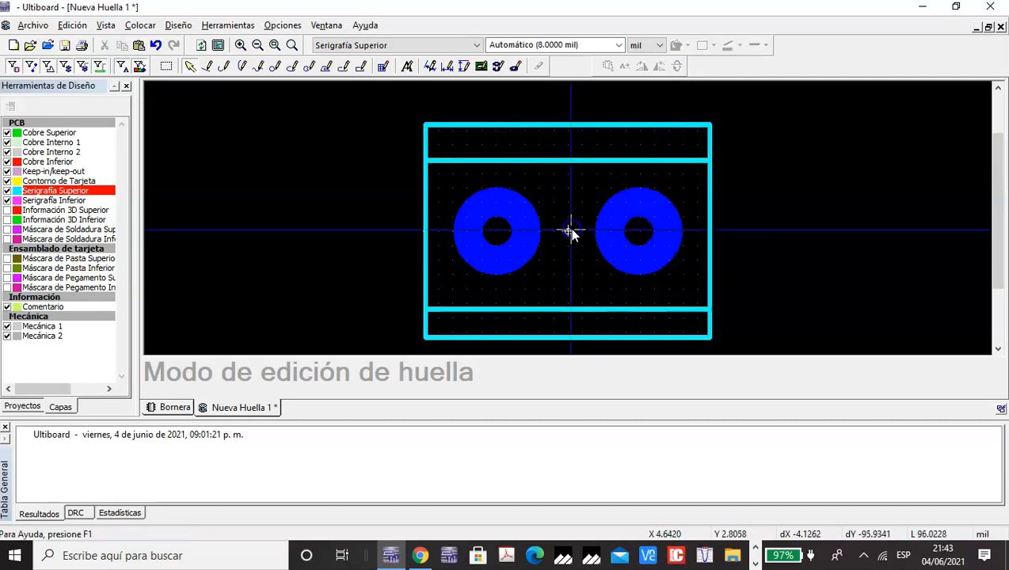
click(562, 161)
right_click(563, 162)
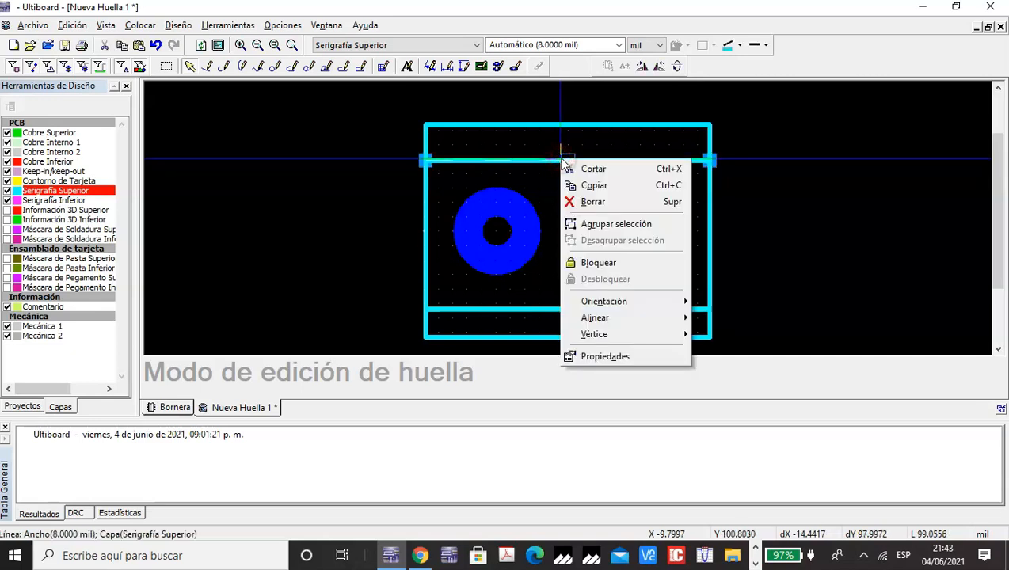
click(610, 357)
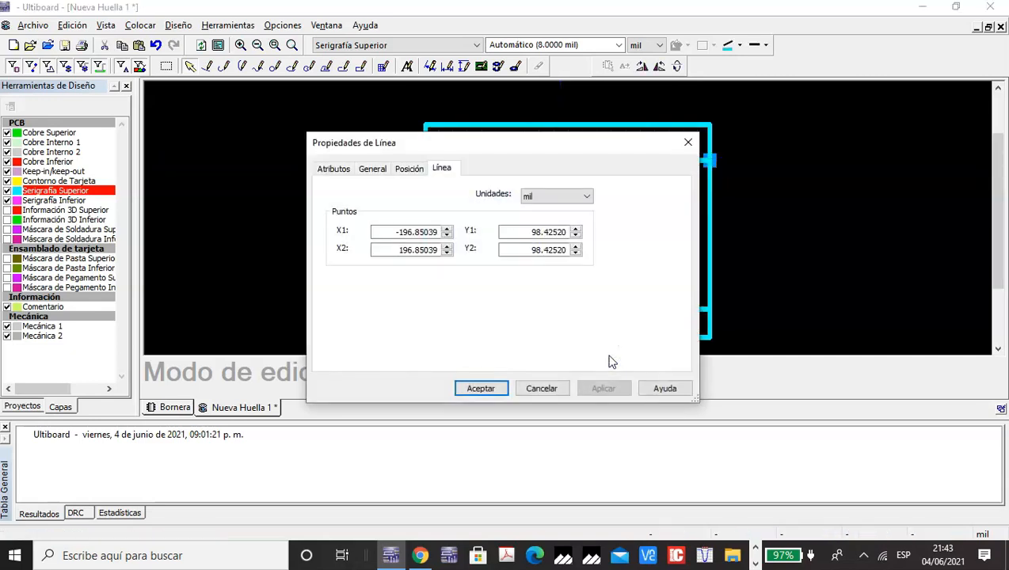
click(587, 196)
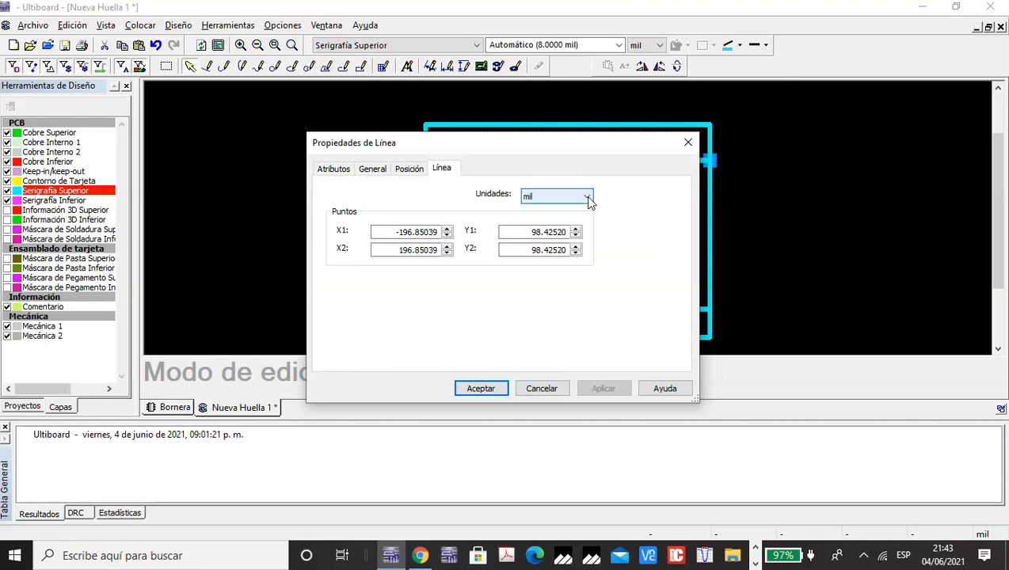
click(578, 229)
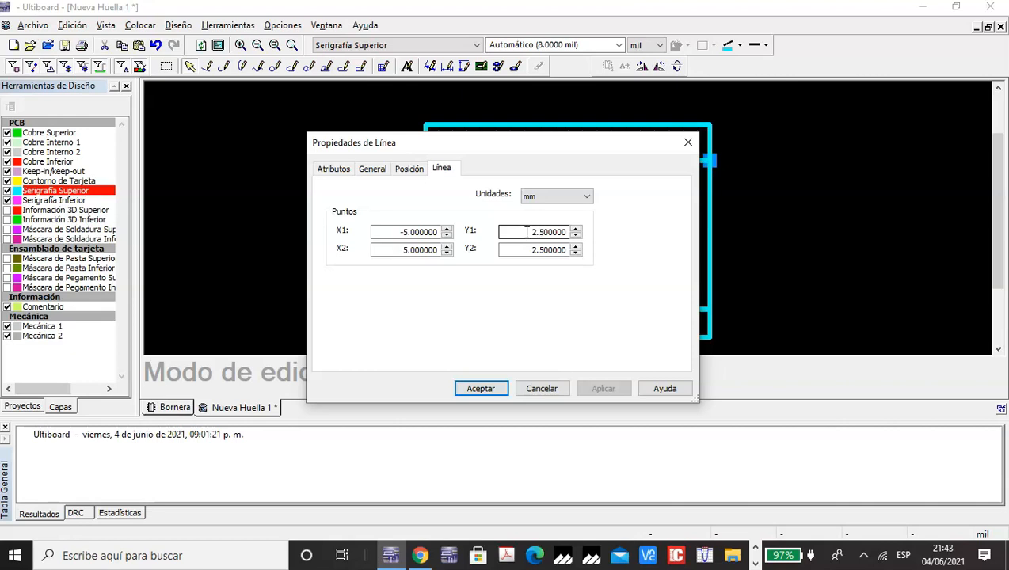
drag(528, 232, 569, 232)
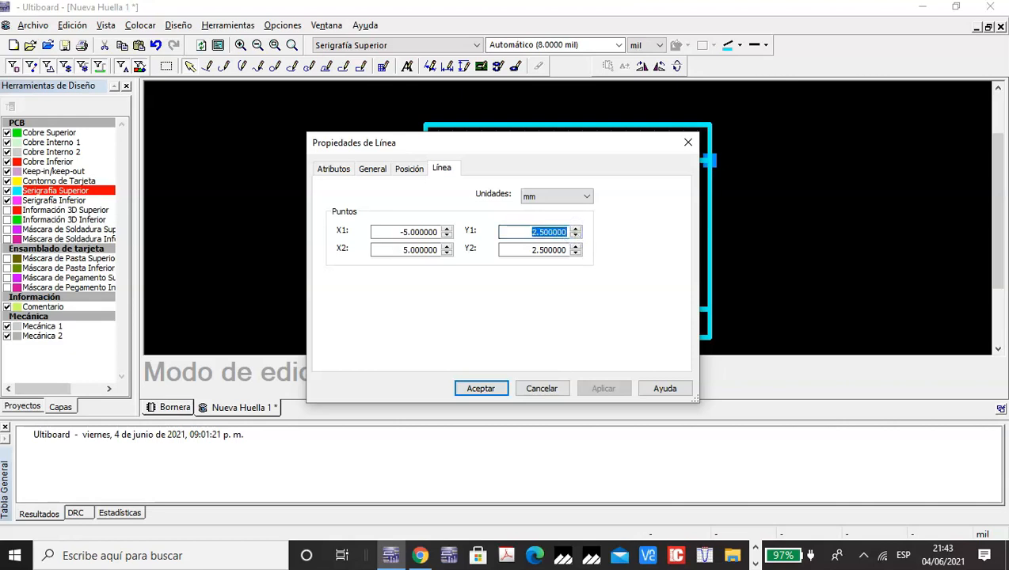
text(1.75)
drag(529, 249, 571, 250)
text(1)
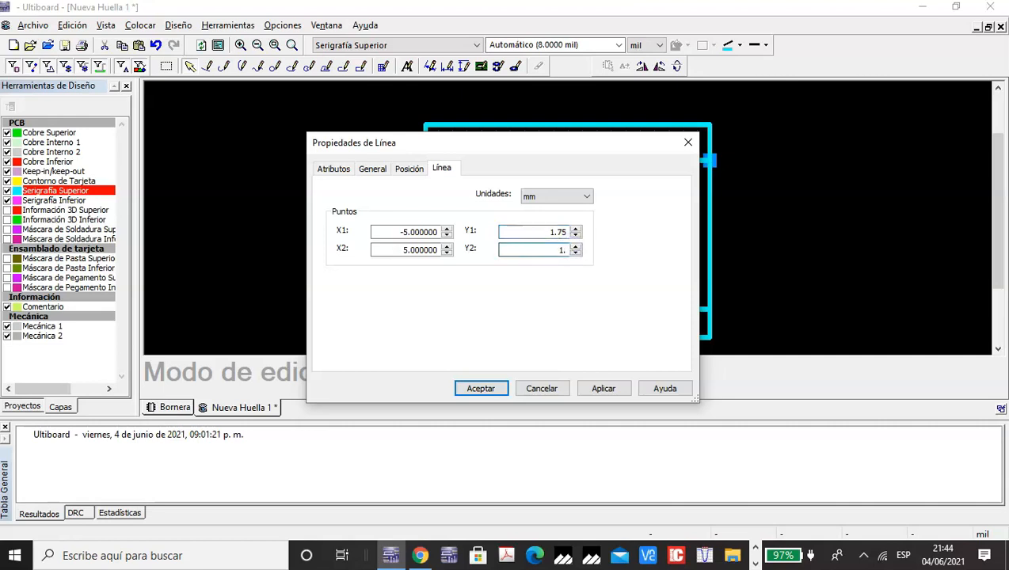
click(467, 388)
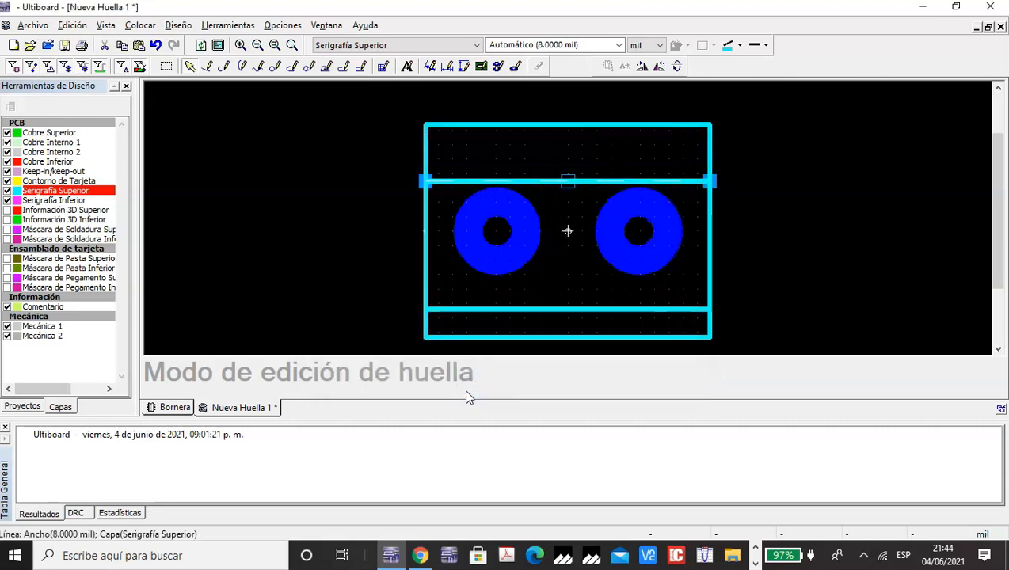
click(463, 127)
click(477, 181)
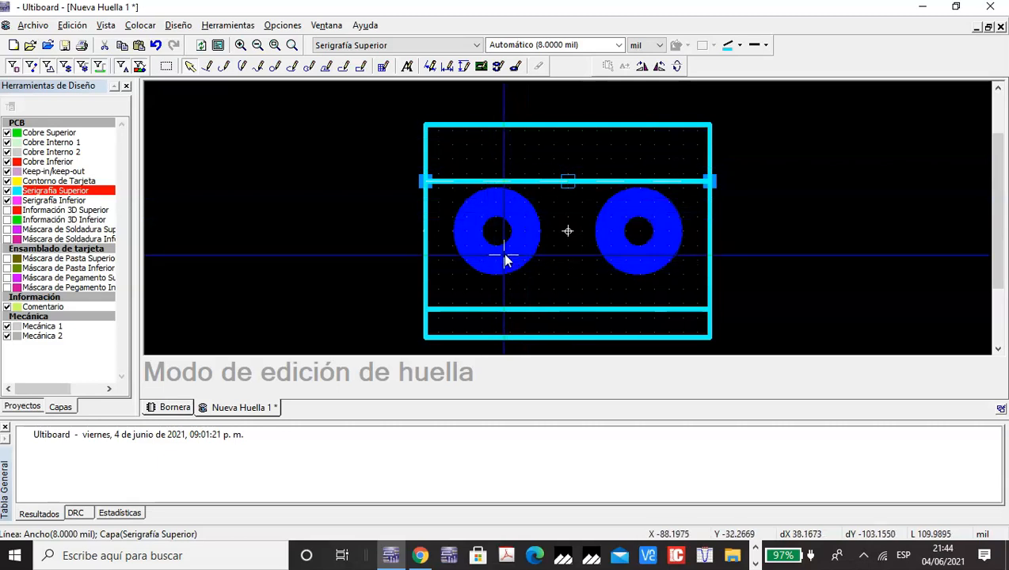
click(497, 143)
Examine the left pad's X and Y position in mm against the footprint origin, and close its properties without changes
click(529, 250)
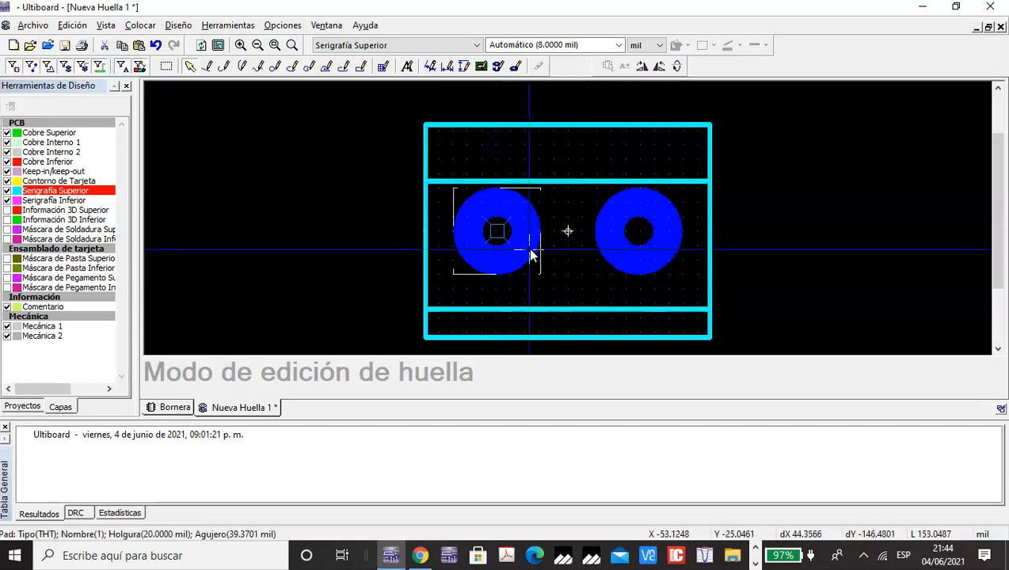
right_click(531, 251)
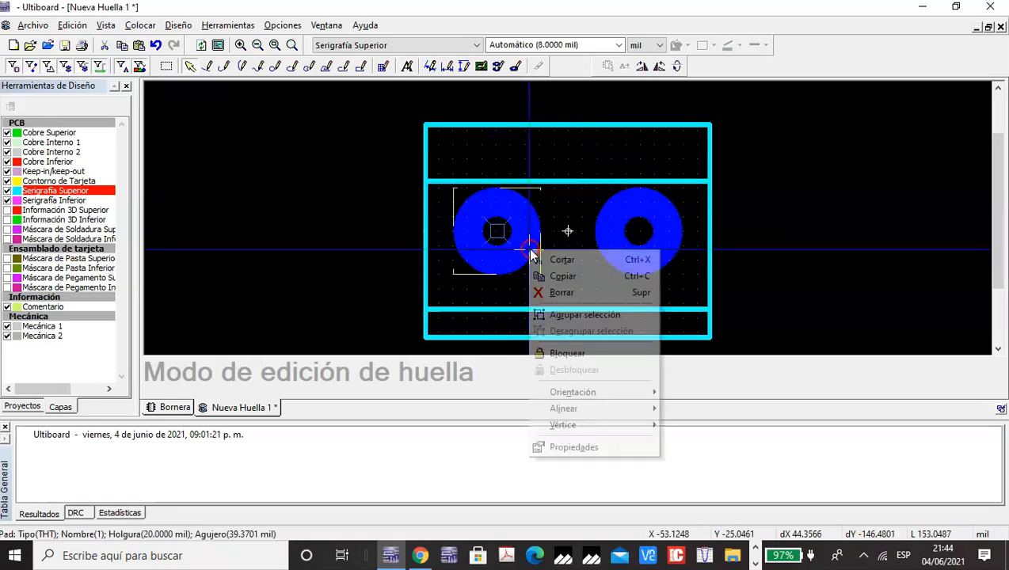
click(568, 447)
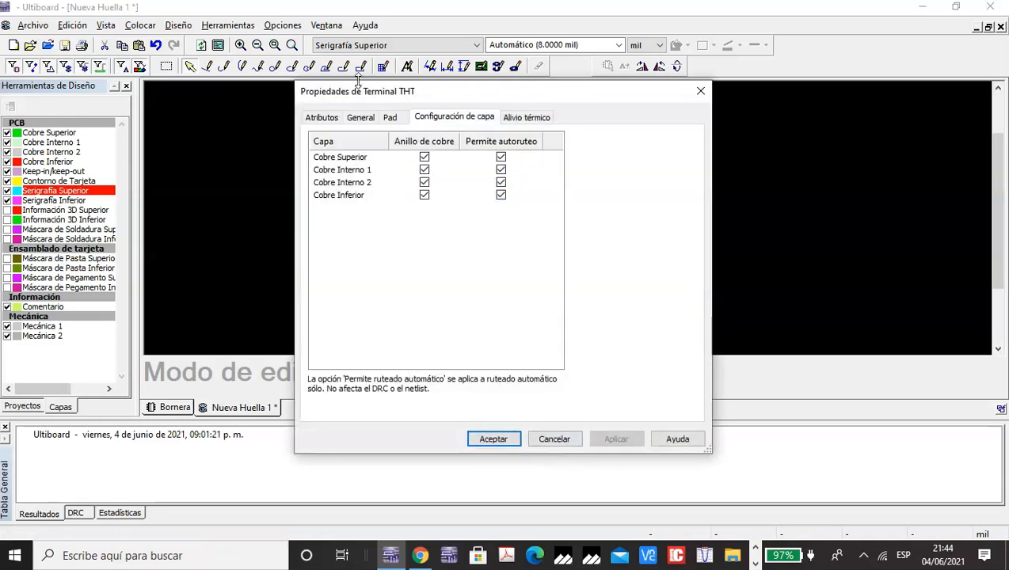
click(325, 117)
click(360, 119)
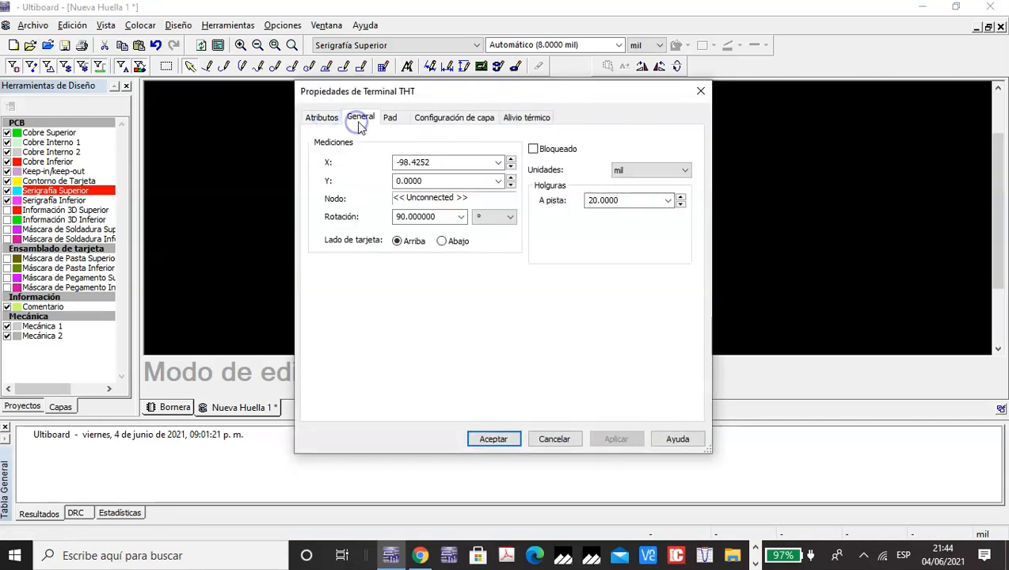
click(684, 171)
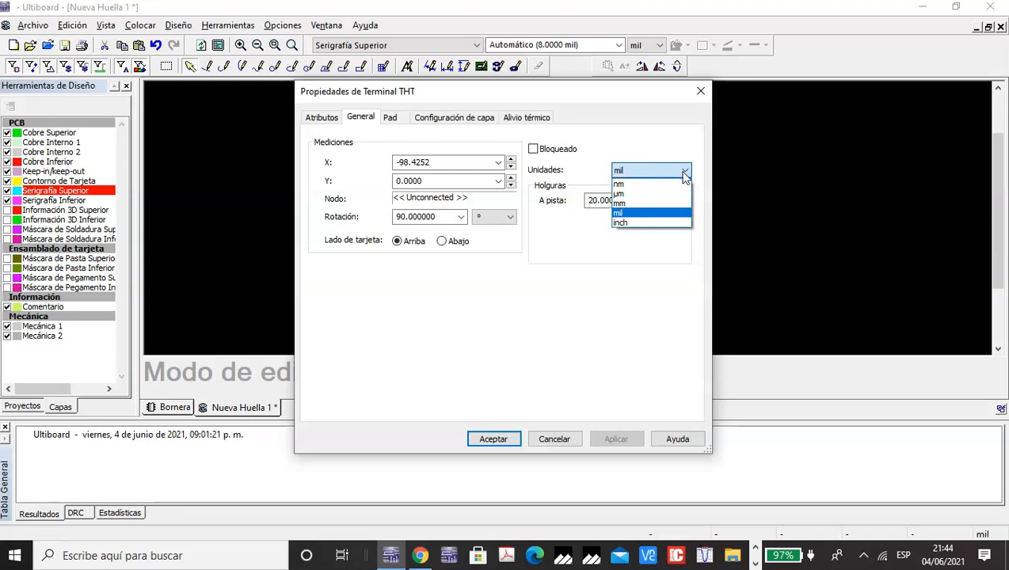
click(668, 204)
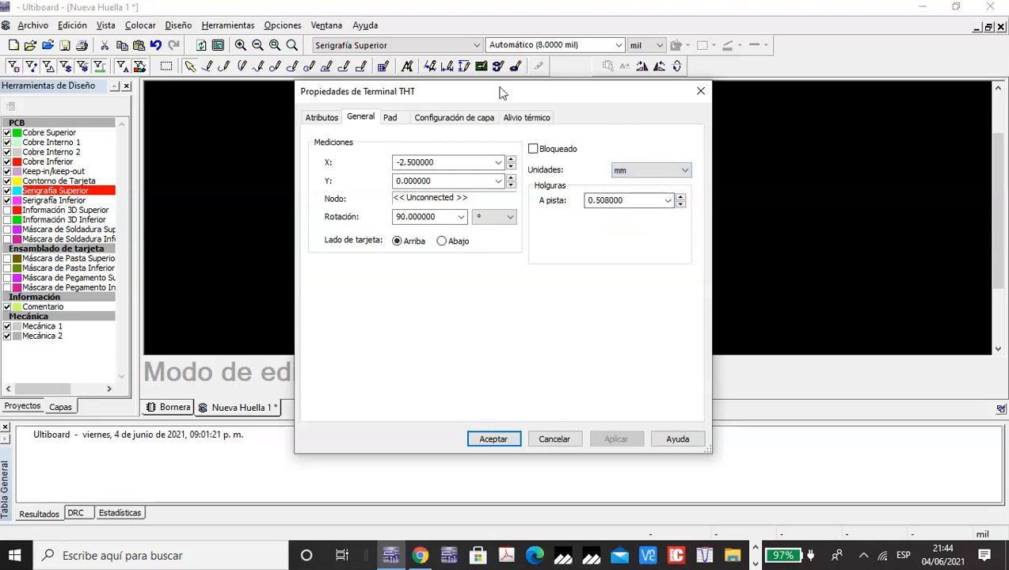
drag(495, 93, 838, 93)
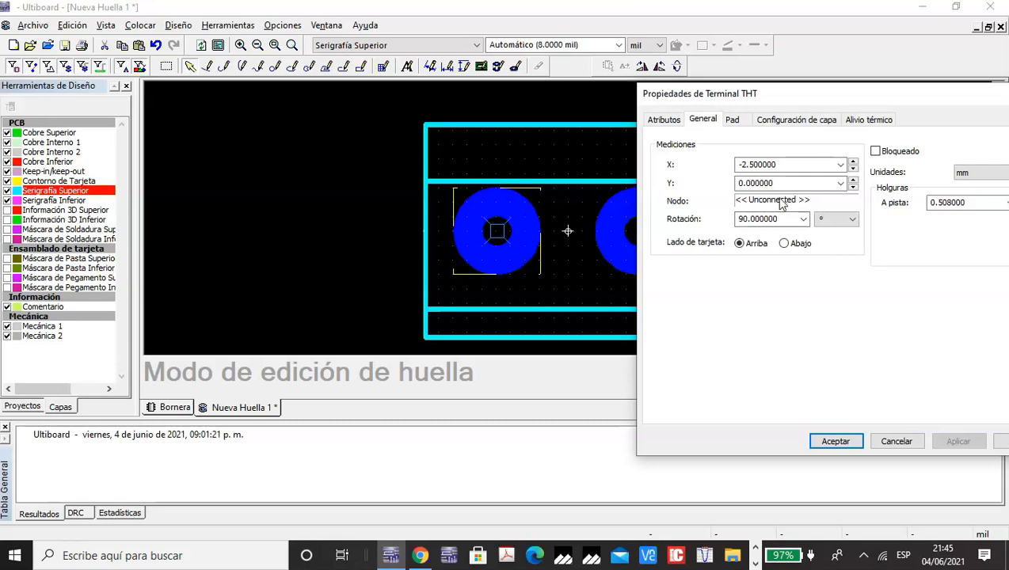
drag(875, 101, 590, 103)
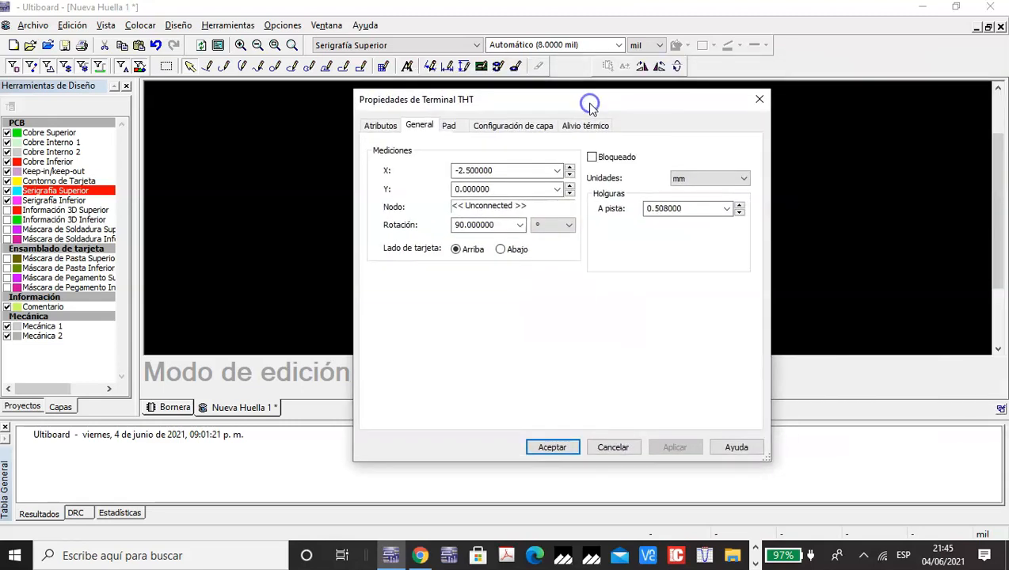
click(754, 96)
Examine the right pad's X and Y position in mm against the footprint, leaving its properties as they are
click(609, 223)
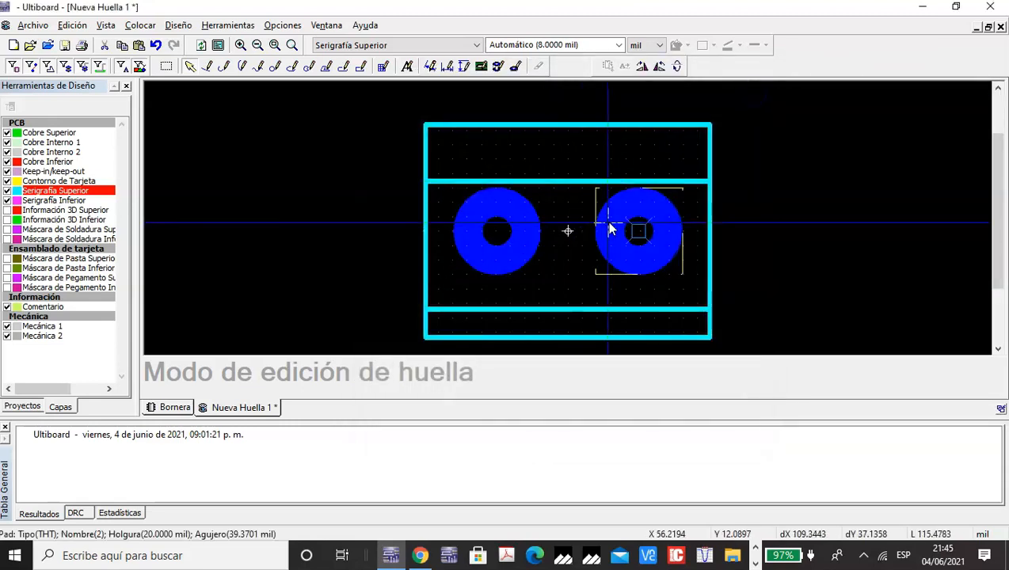
right_click(609, 230)
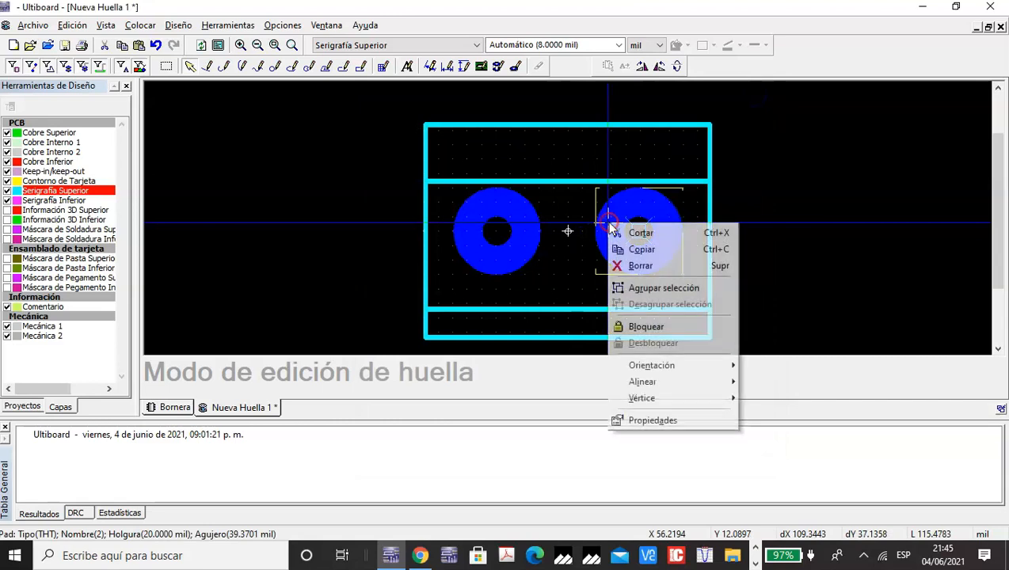
click(654, 419)
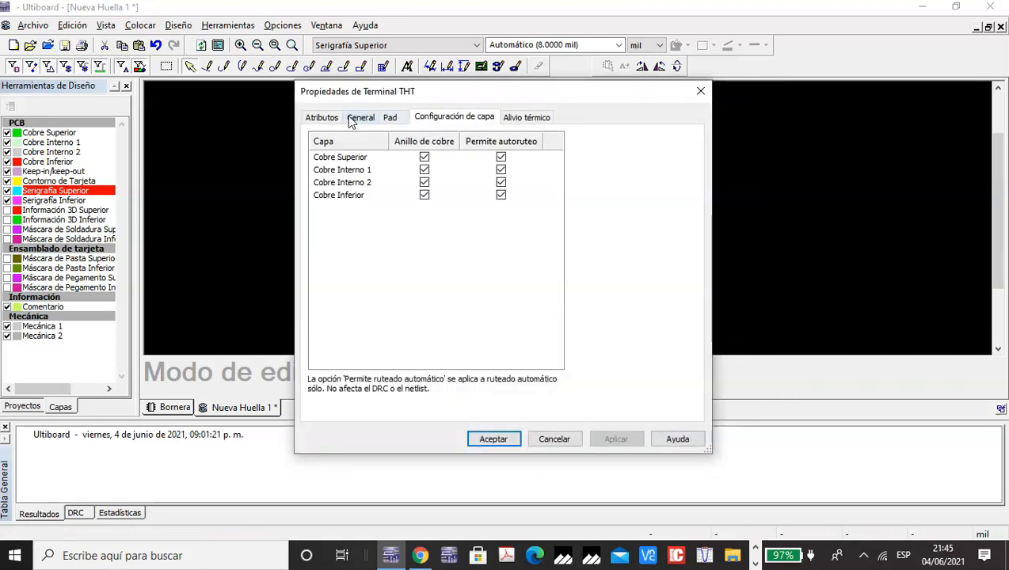
click(339, 119)
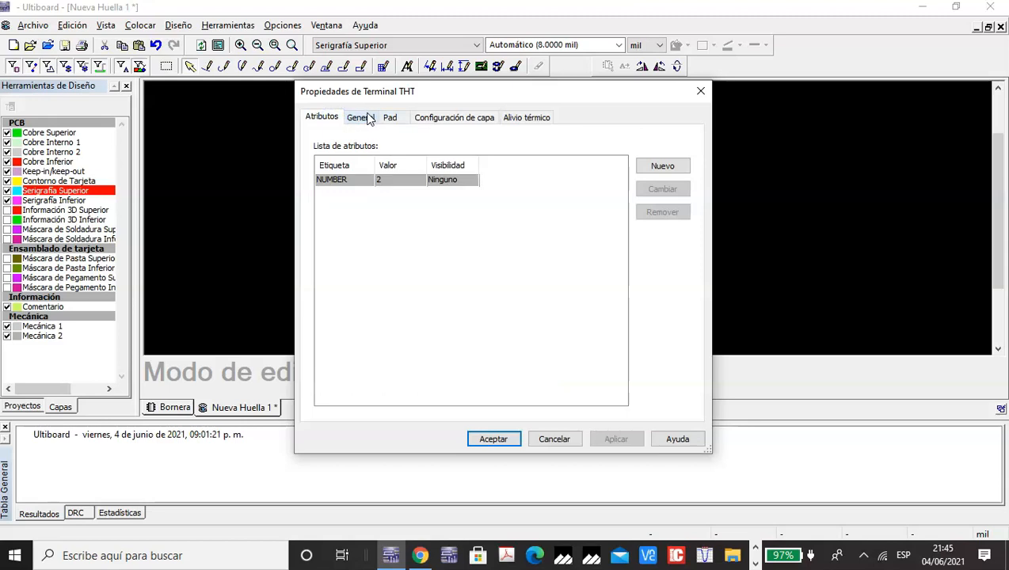
click(361, 117)
click(659, 171)
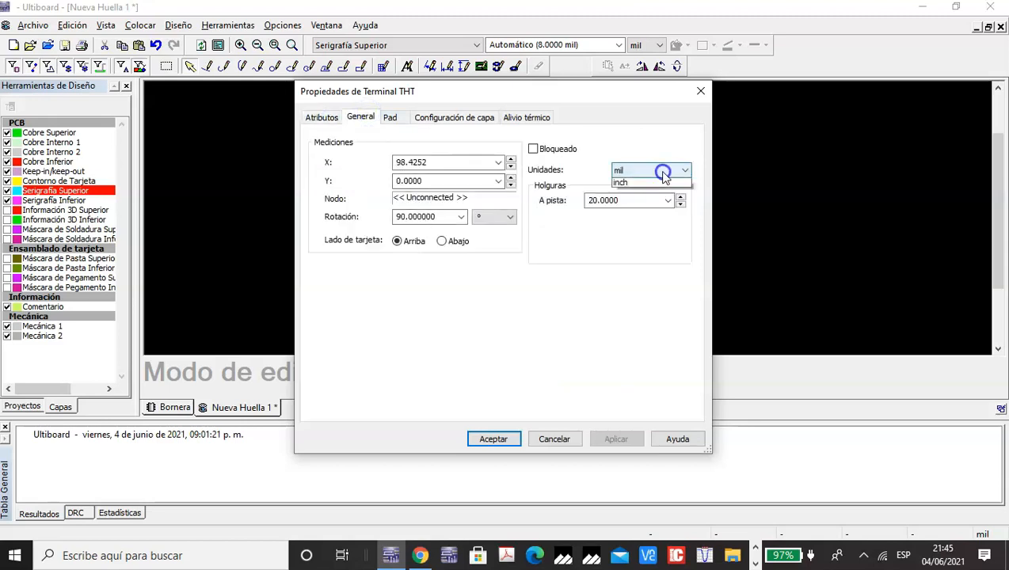
click(653, 204)
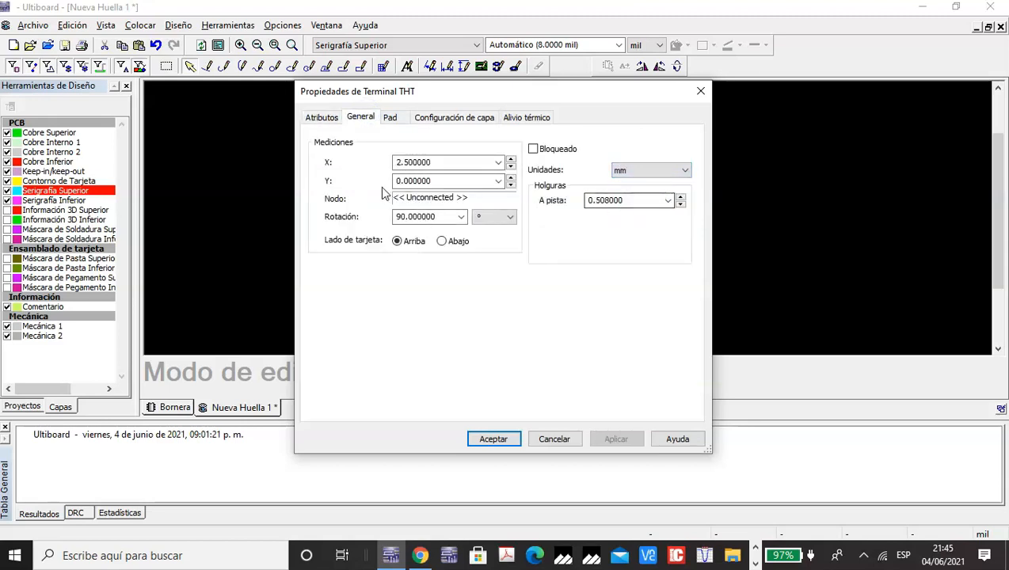
drag(517, 93, 264, 91)
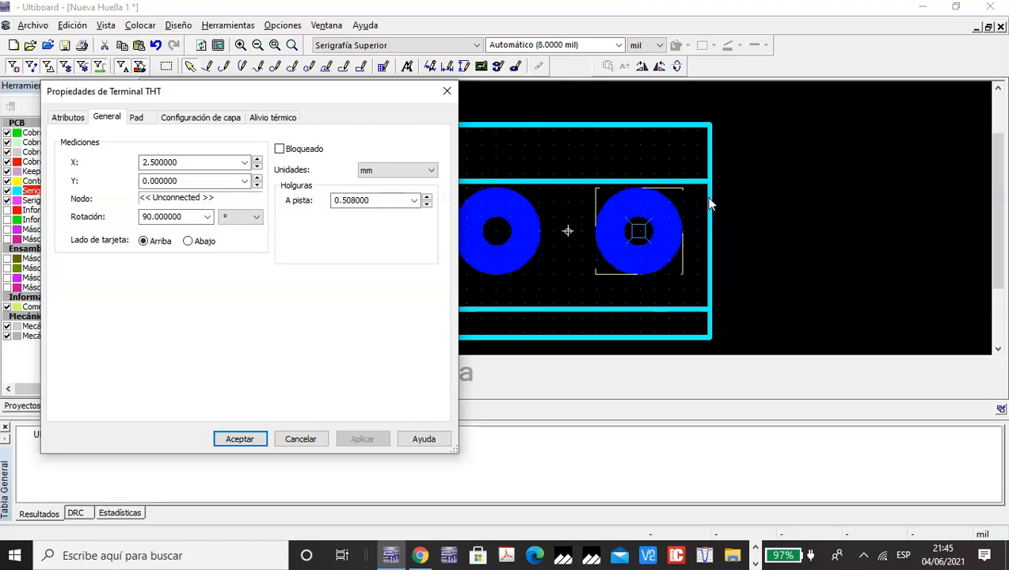
drag(376, 96, 329, 95)
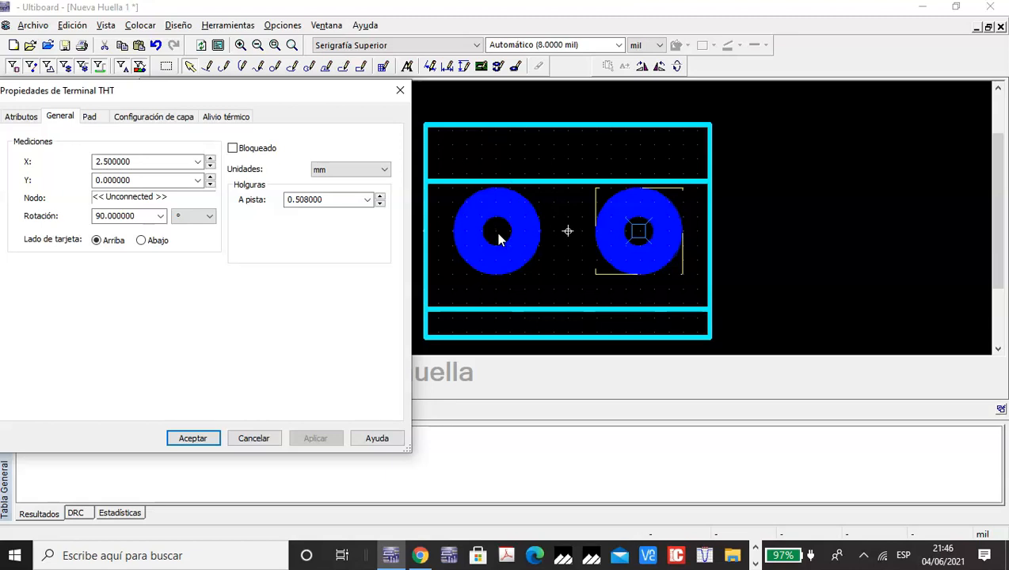
click(190, 439)
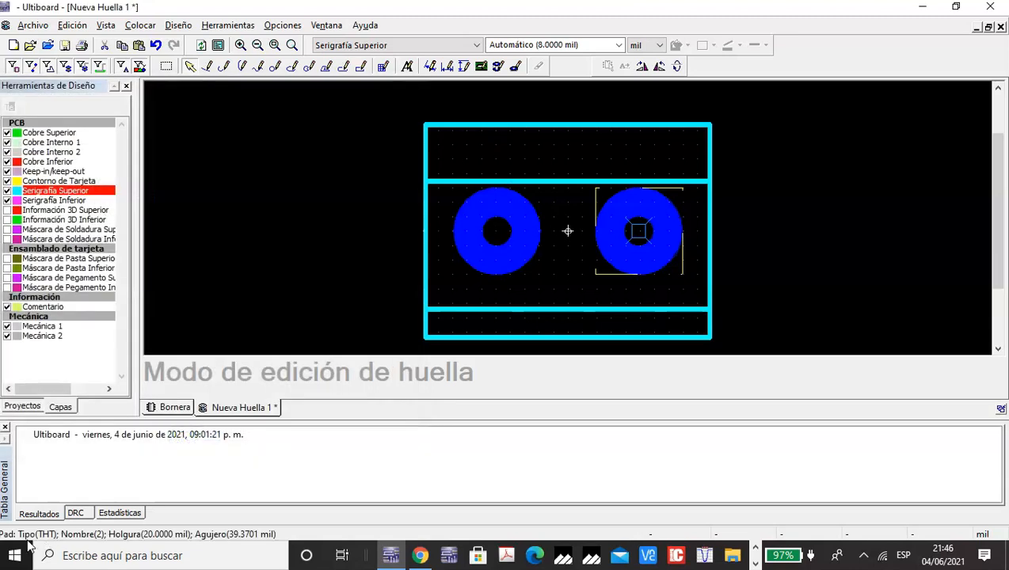
Set the right pad's Y position to -0.5 mm, with its properties shown in mm
right_click(662, 250)
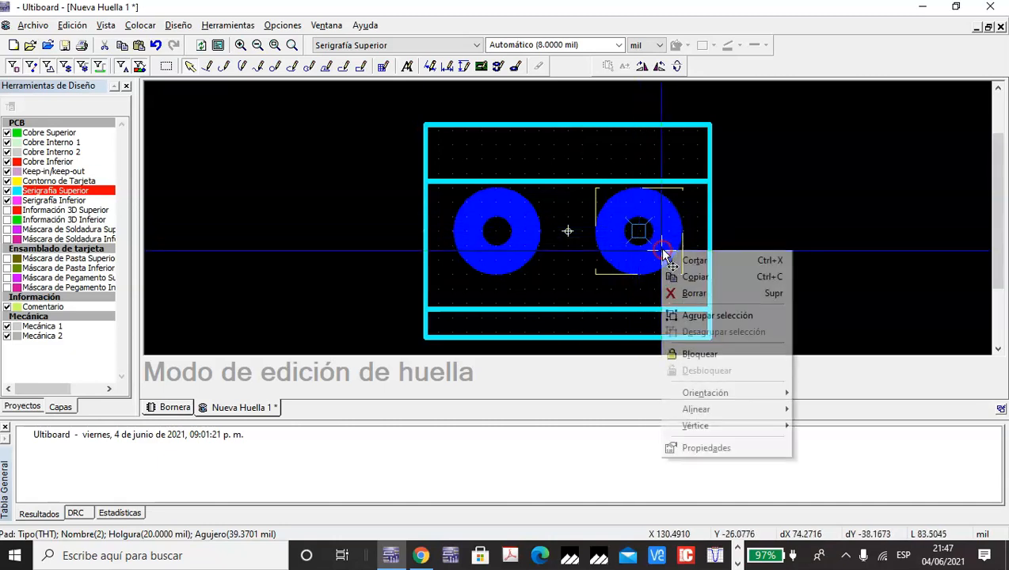
click(700, 448)
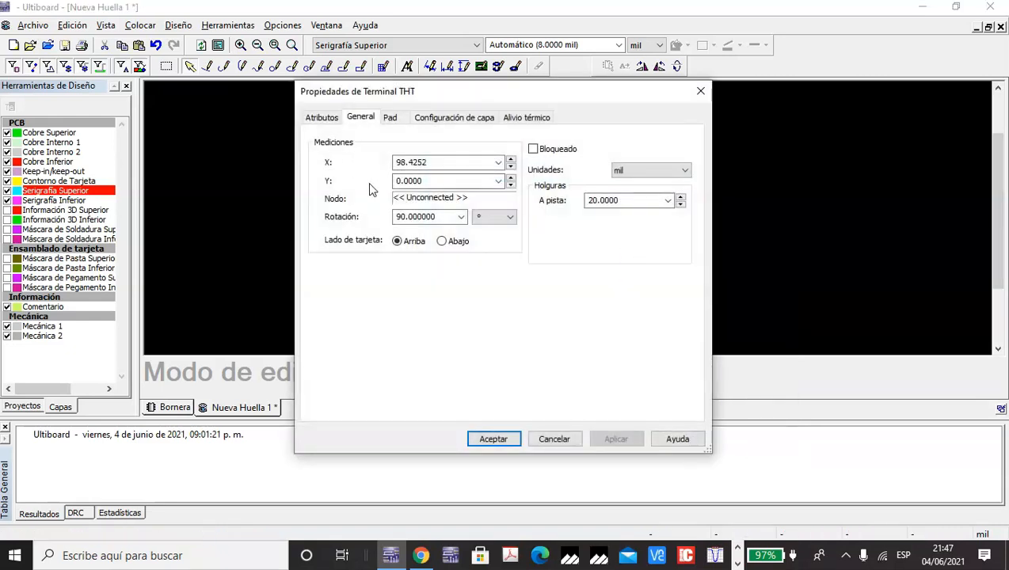
click(647, 171)
click(626, 203)
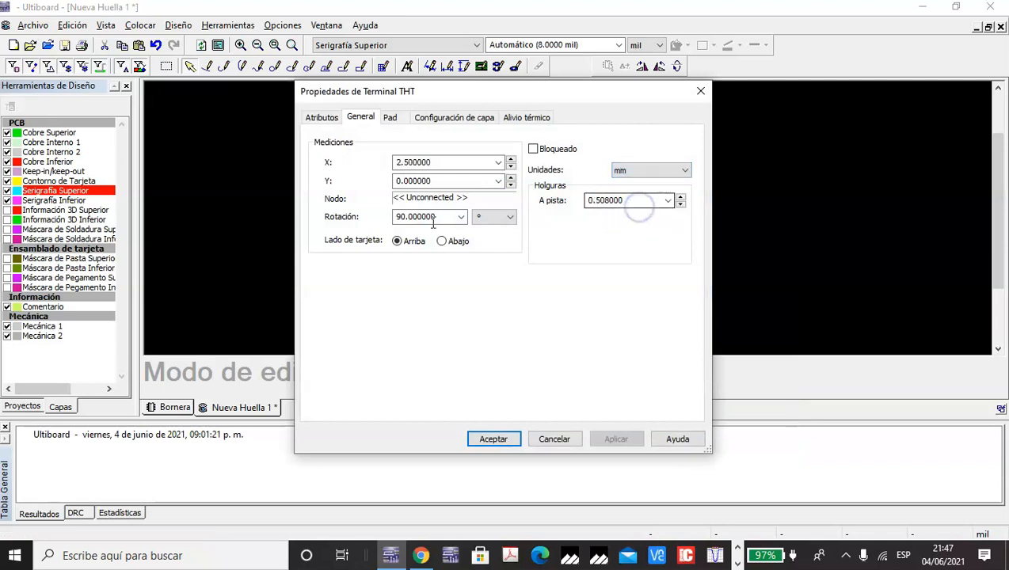
click(398, 182)
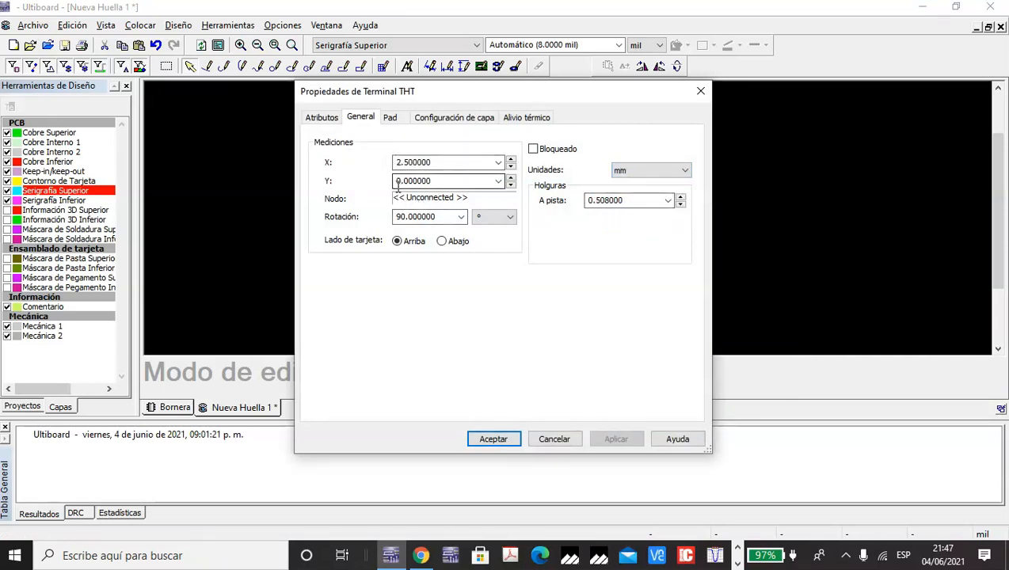
double_click(402, 183)
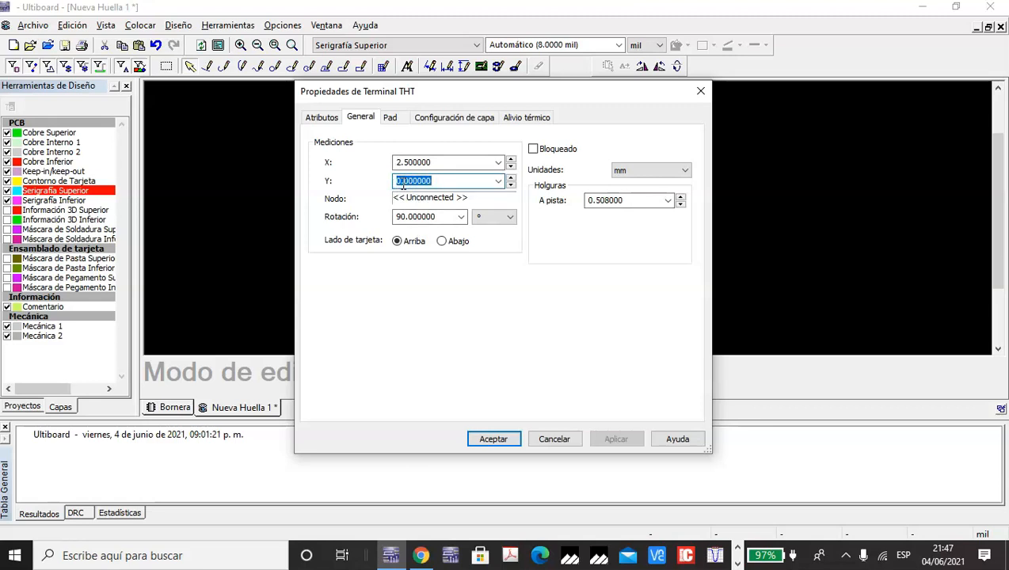
double_click(397, 167)
double_click(395, 179)
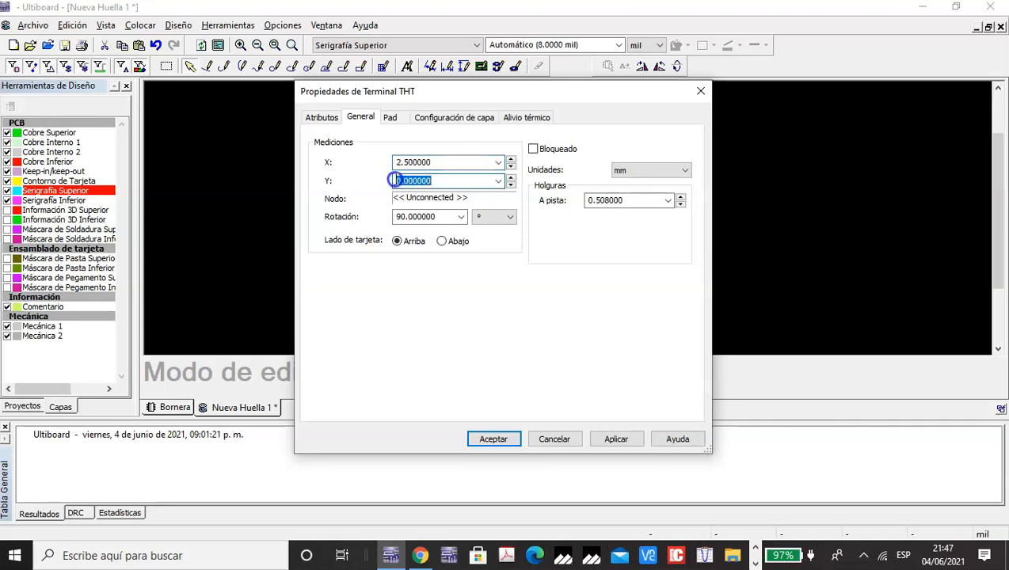
text(-0.5)
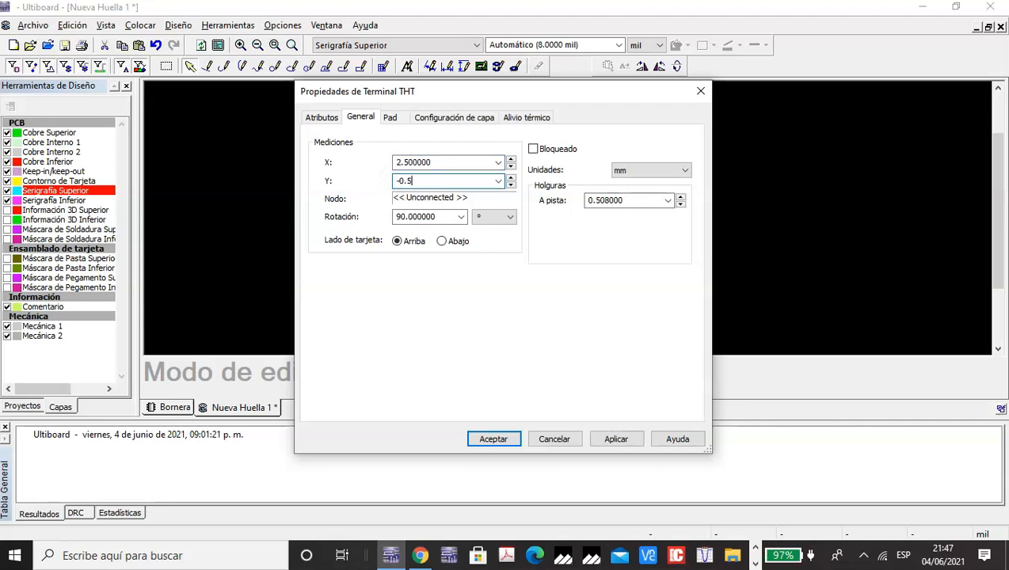
click(492, 439)
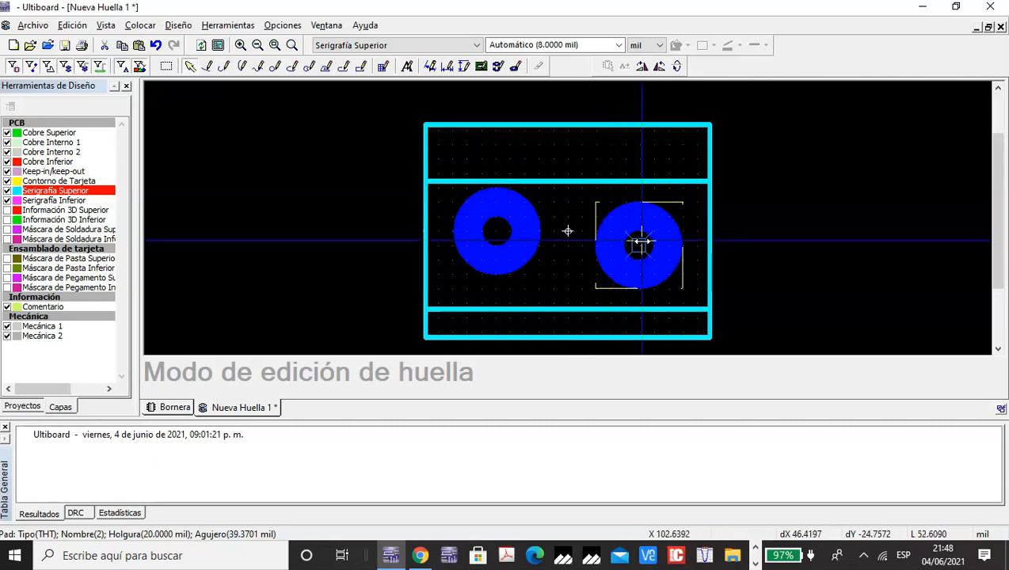
Set the left pad's Y position to -0.5 mm, with its properties shown in mm
click(517, 228)
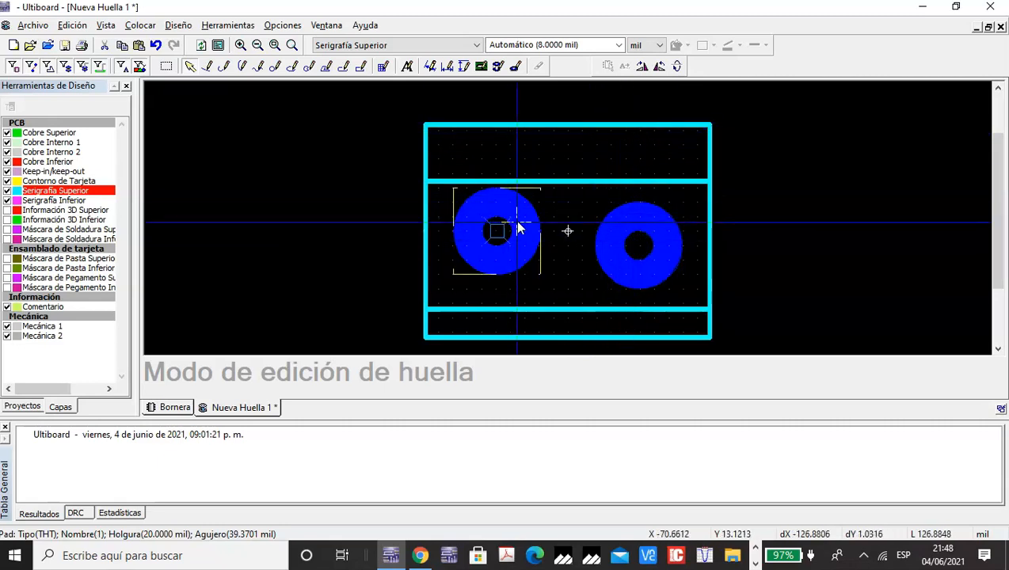
right_click(517, 228)
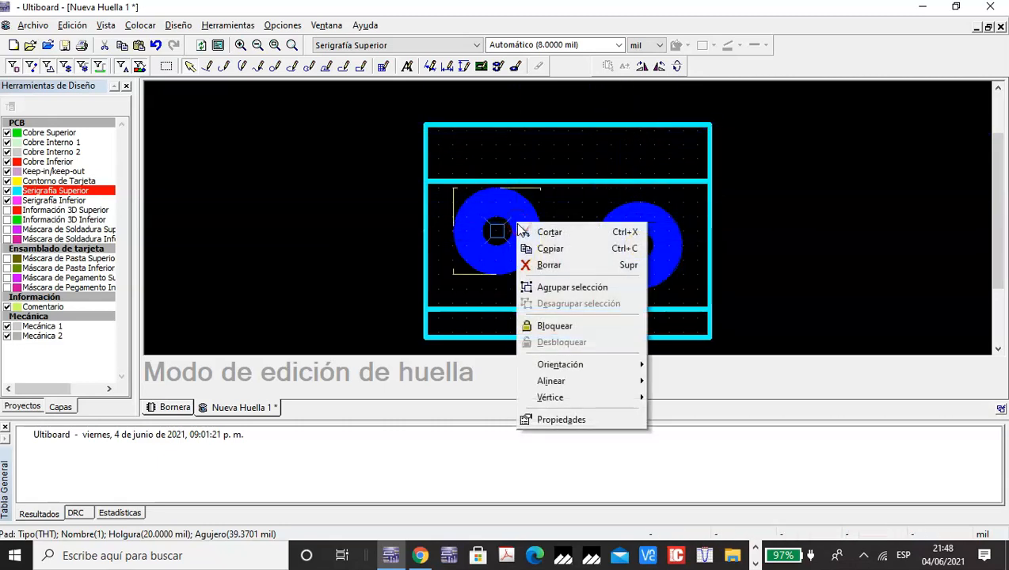
click(559, 419)
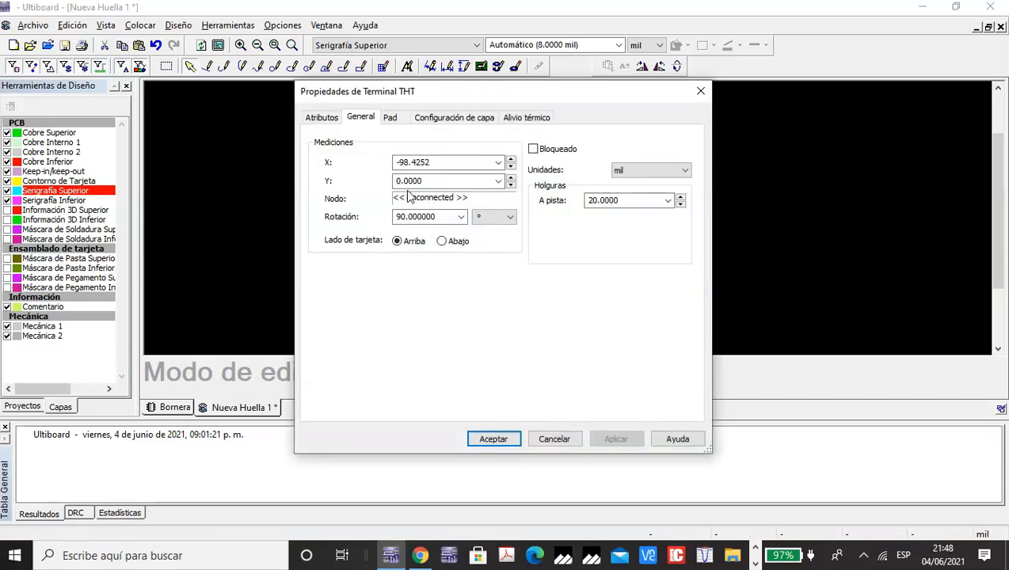
double_click(396, 180)
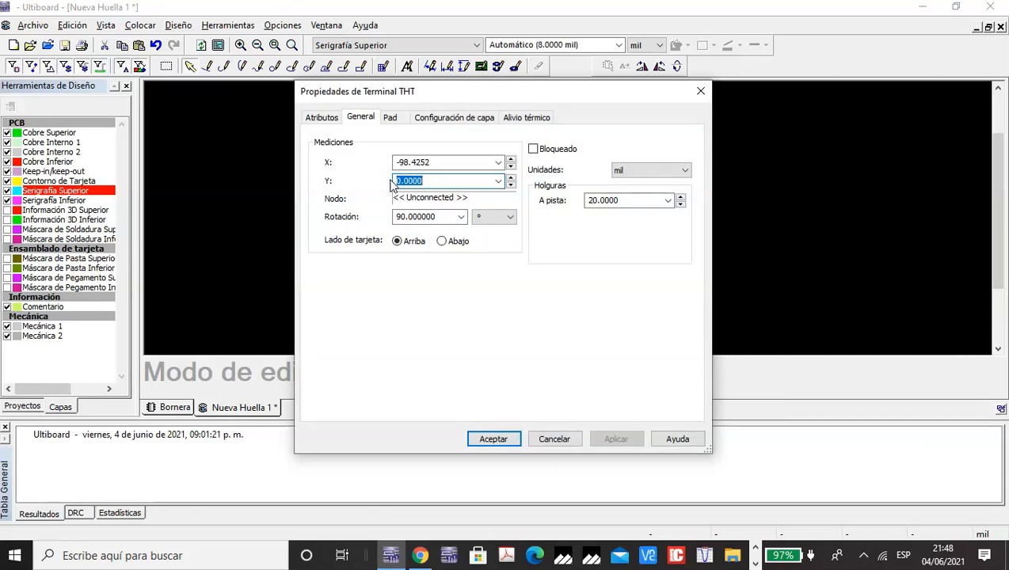
text(-0.5)
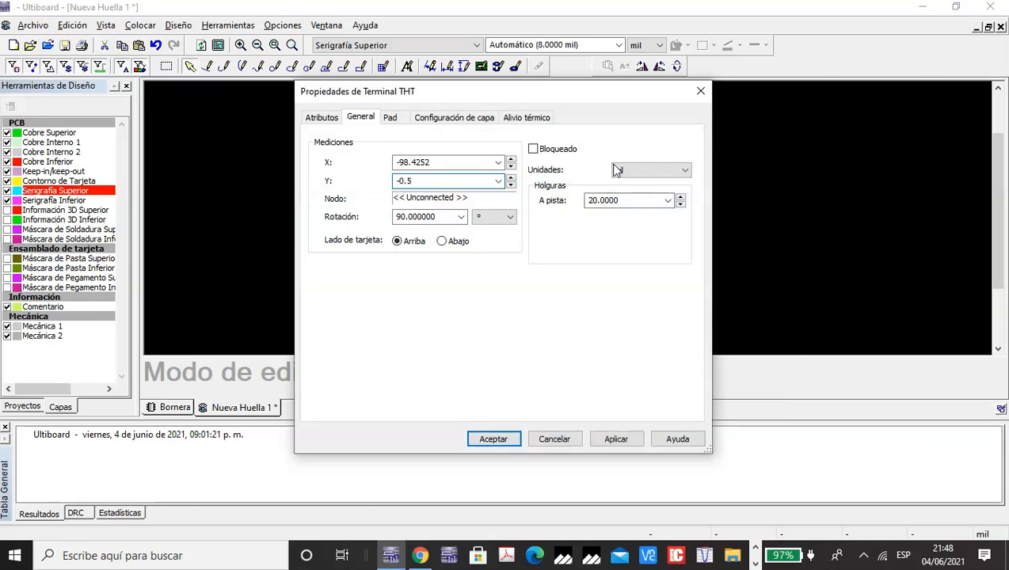
click(645, 170)
click(641, 203)
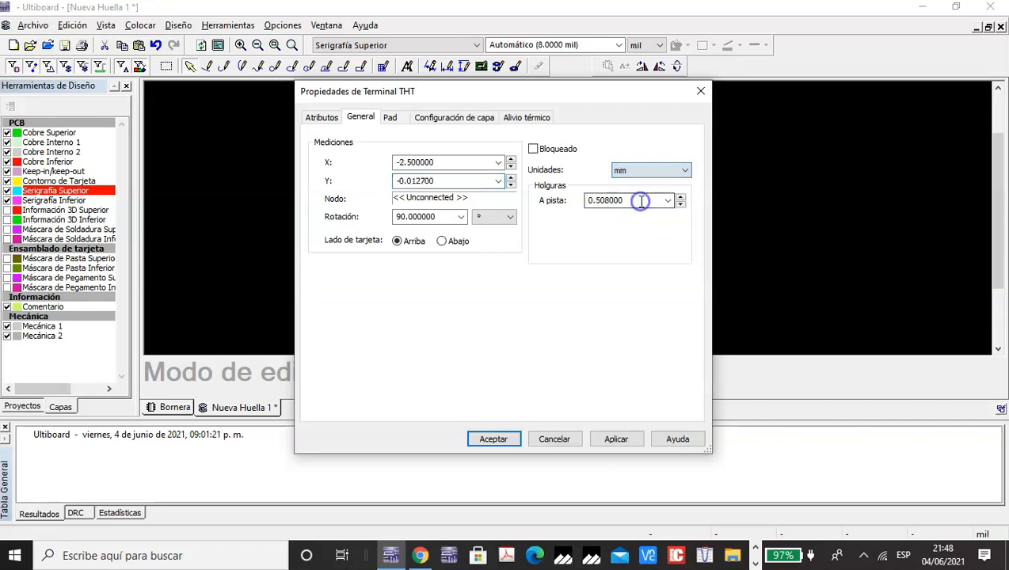
drag(441, 181, 398, 181)
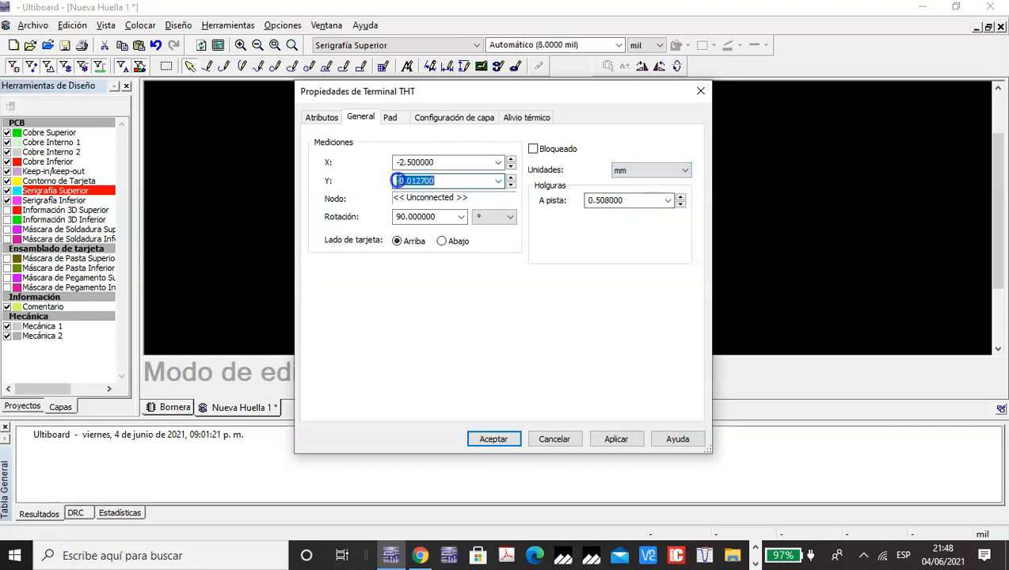
text(-0.5)
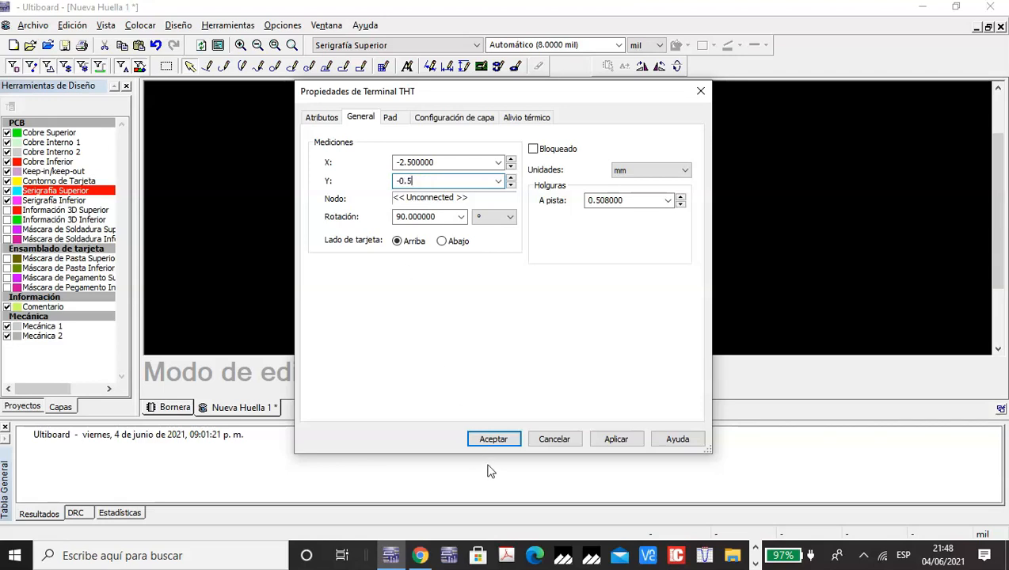
click(493, 440)
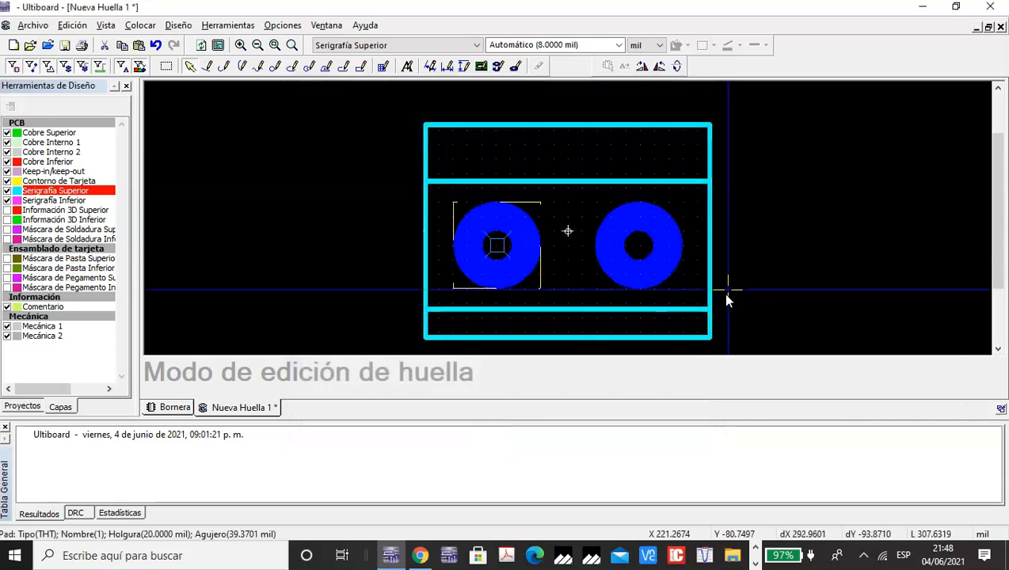
click(566, 270)
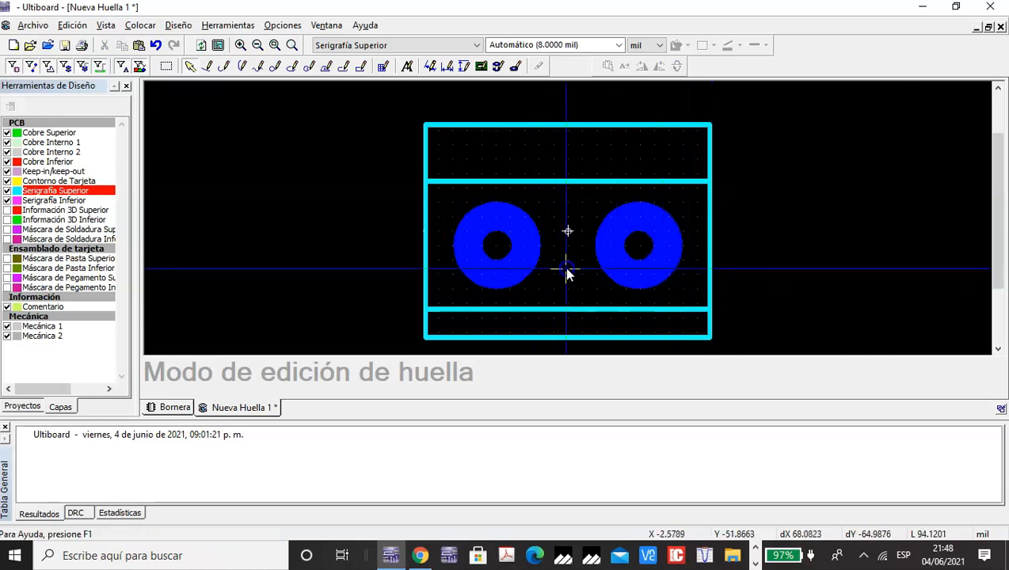
Open the left pad's shape and hole settings, check the halved pad diameter in the Calculator's history, and return to Ultiboard
click(520, 260)
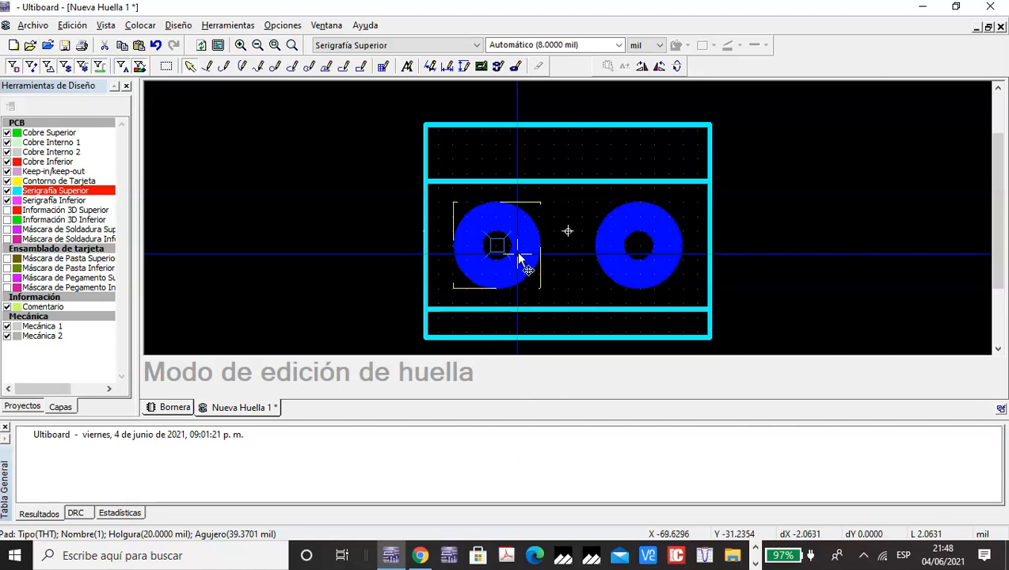
right_click(517, 251)
click(560, 451)
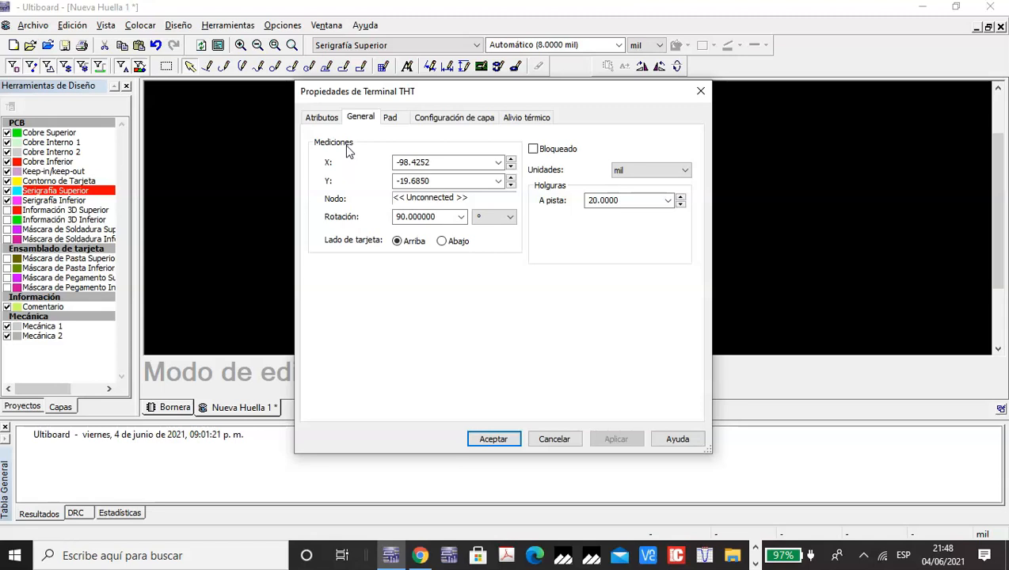
click(328, 117)
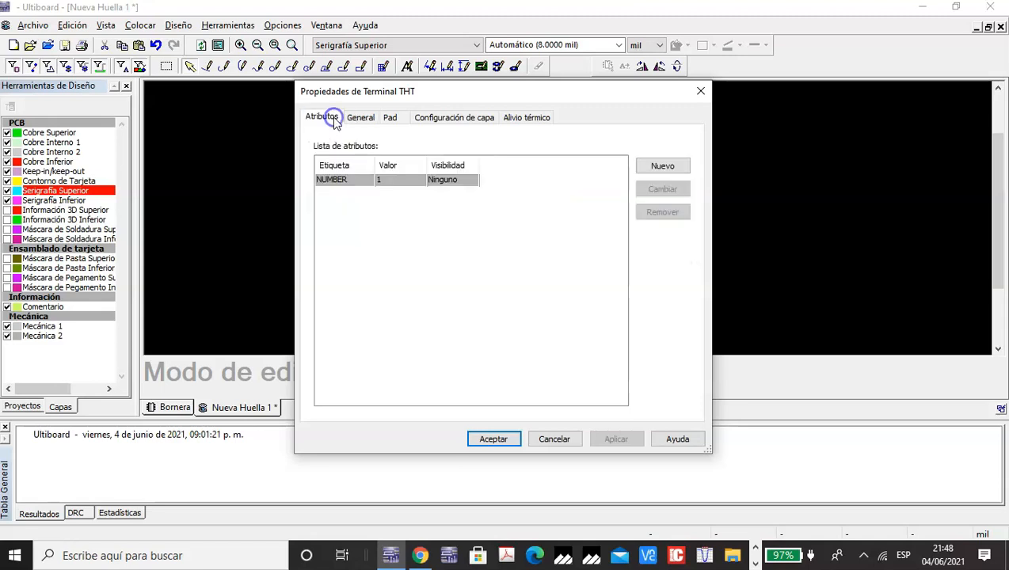
click(390, 118)
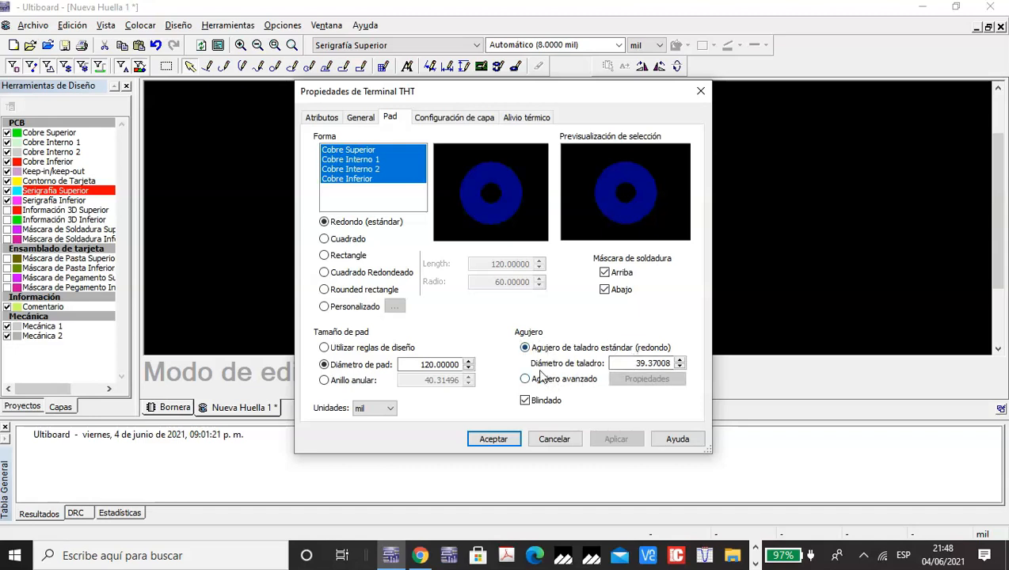
click(754, 561)
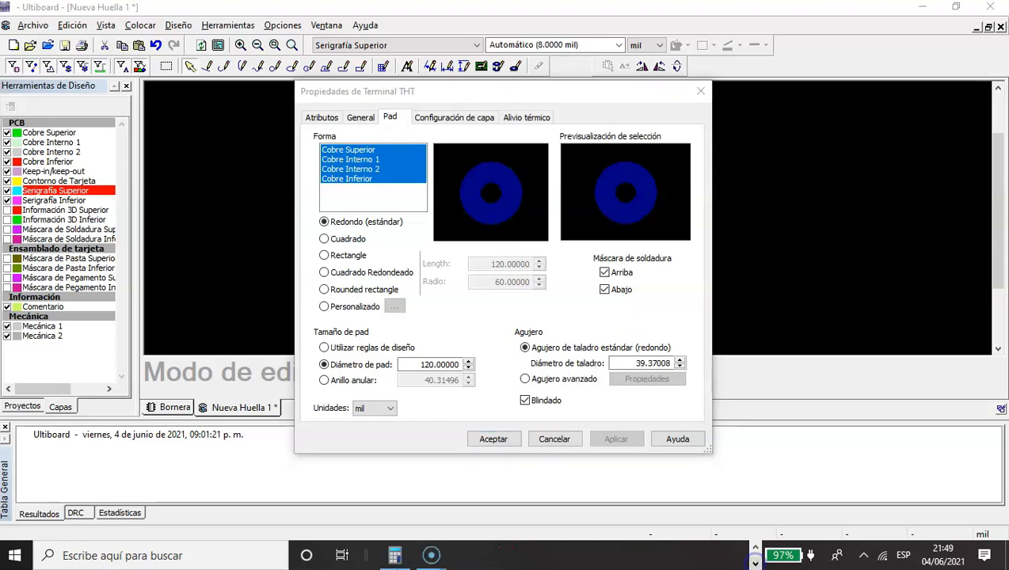
click(398, 560)
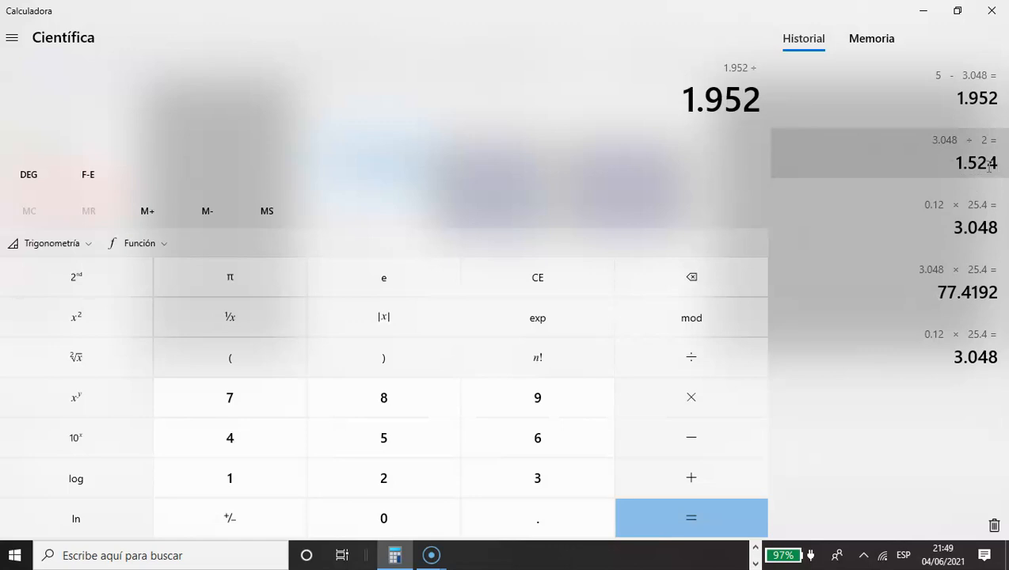
click(757, 547)
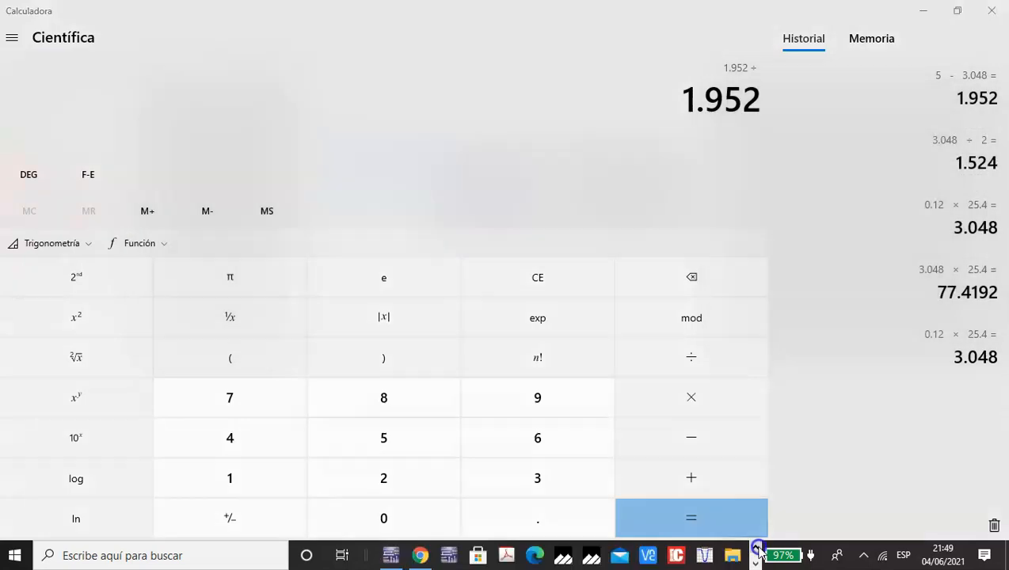
click(396, 559)
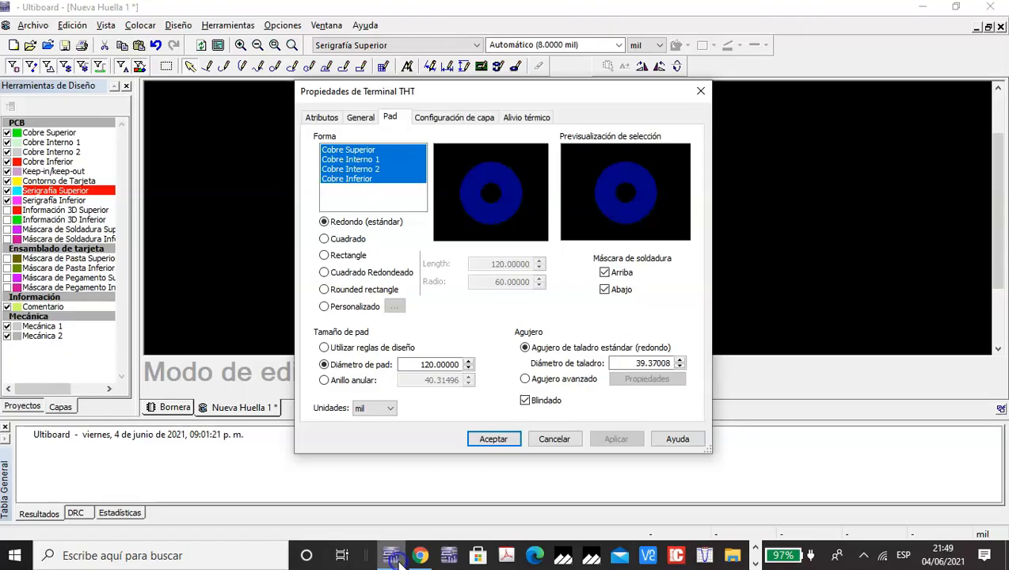
Switch the left pad's size units to mm, recheck the Calculator's history, and set the drill diameter to 1.524 mm
drag(631, 365, 678, 365)
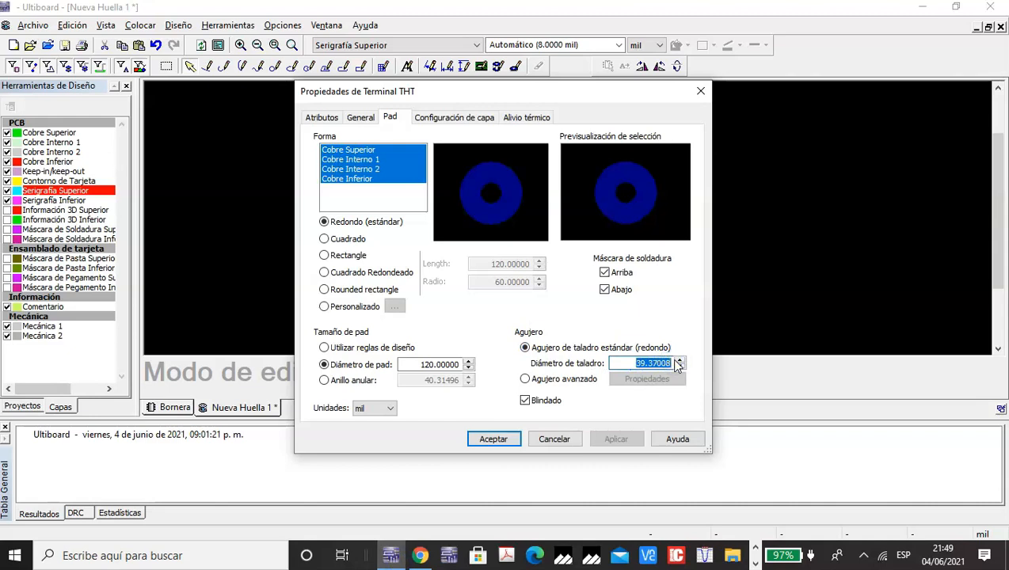
click(390, 410)
click(367, 442)
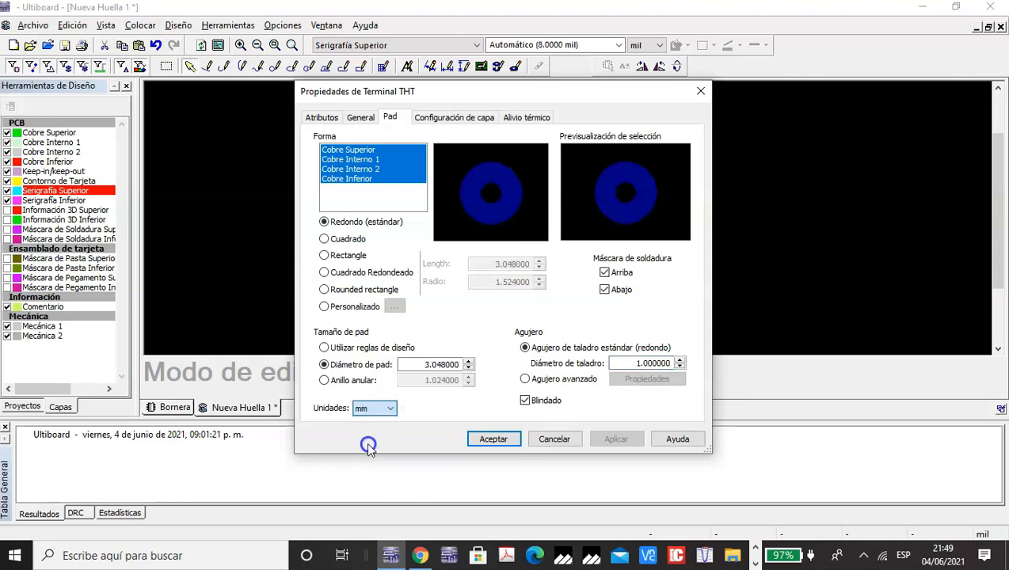
drag(636, 361, 676, 354)
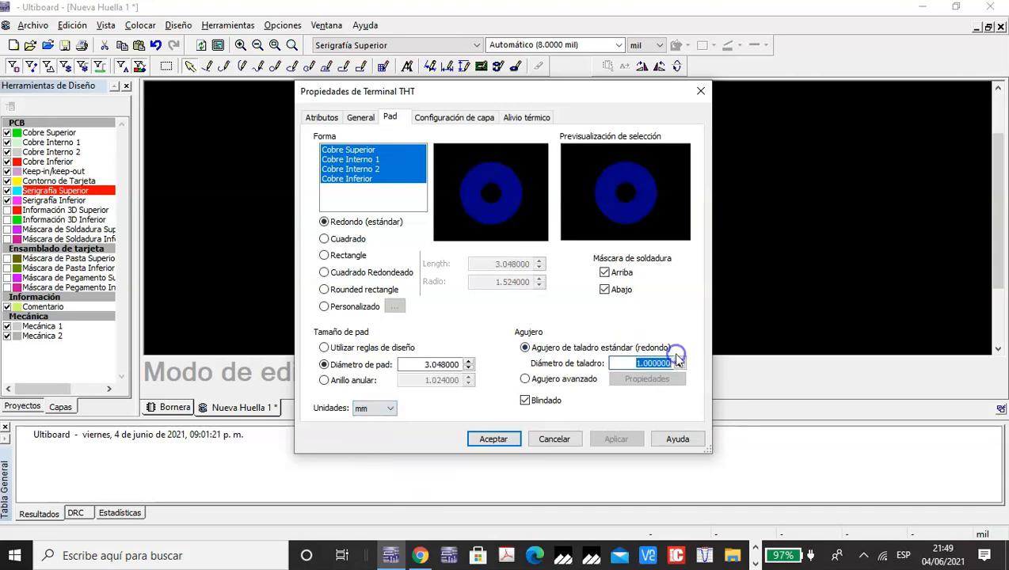
click(755, 563)
click(395, 555)
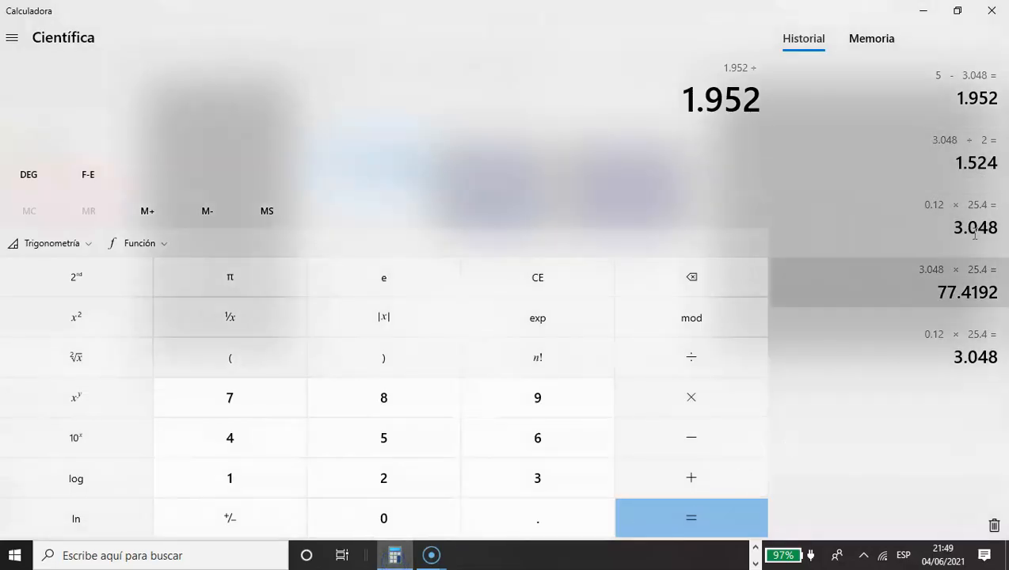
click(755, 547)
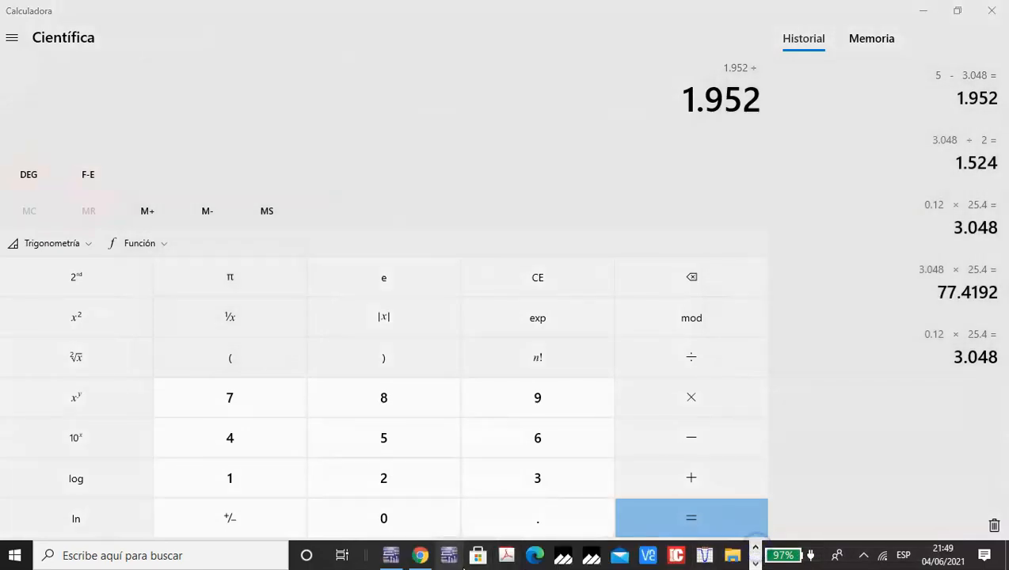
click(391, 557)
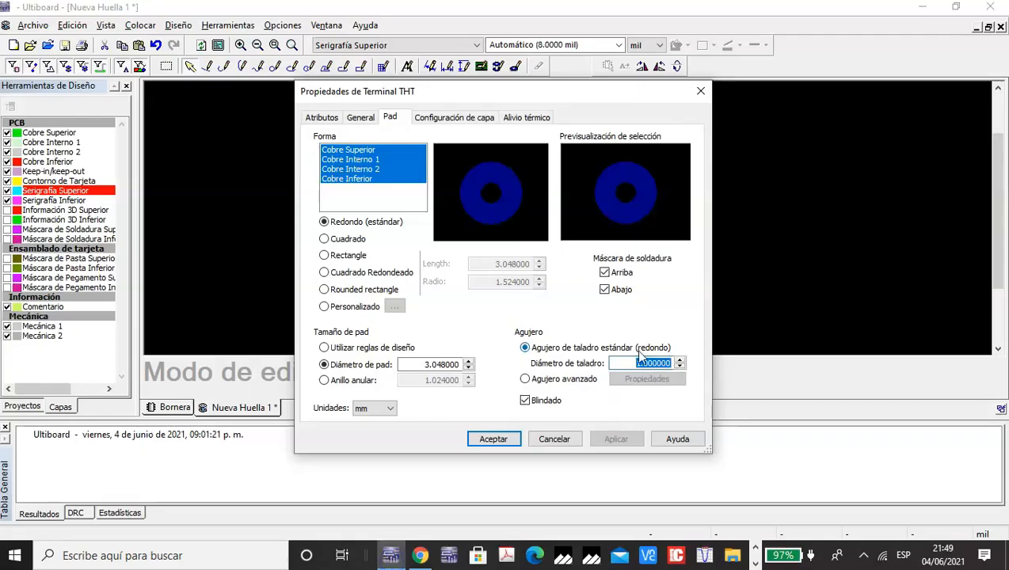
text(1.53)
key(BackSpace)
text(2)
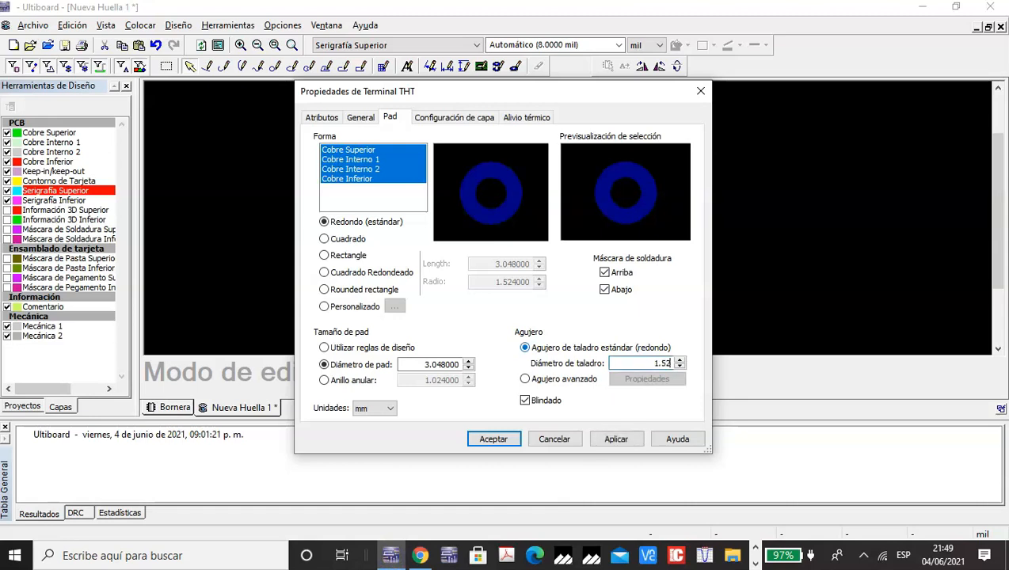
text(4)
click(494, 439)
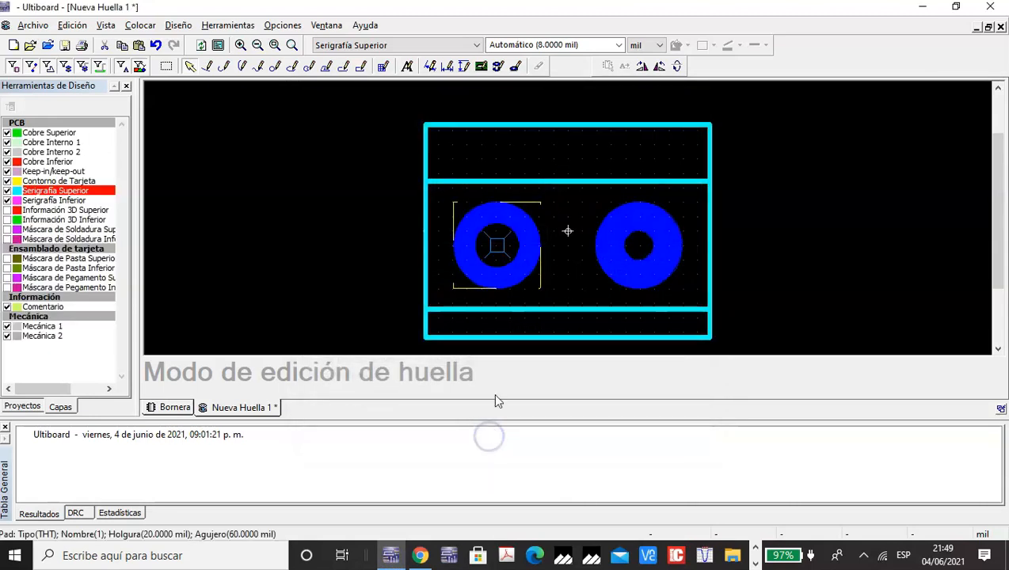
Switch the right pad's size units to mm and set its drill diameter to 1.524 mm
click(639, 277)
right_click(639, 277)
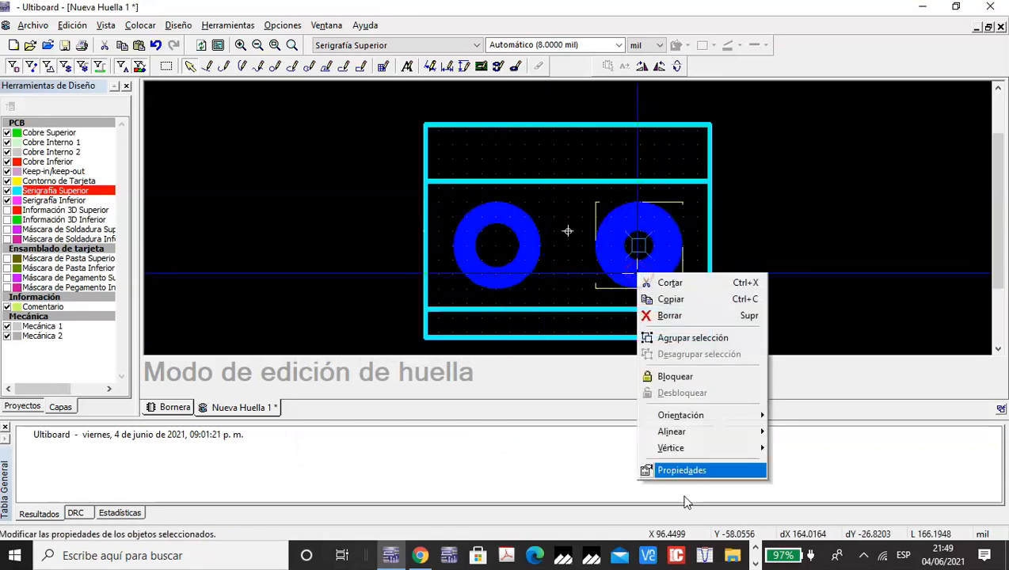
click(681, 468)
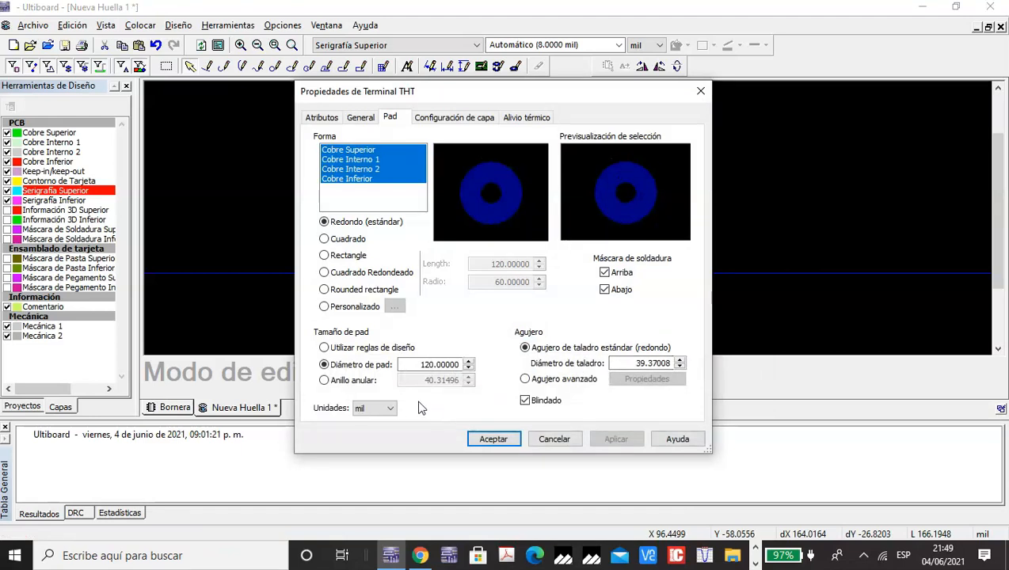
click(394, 409)
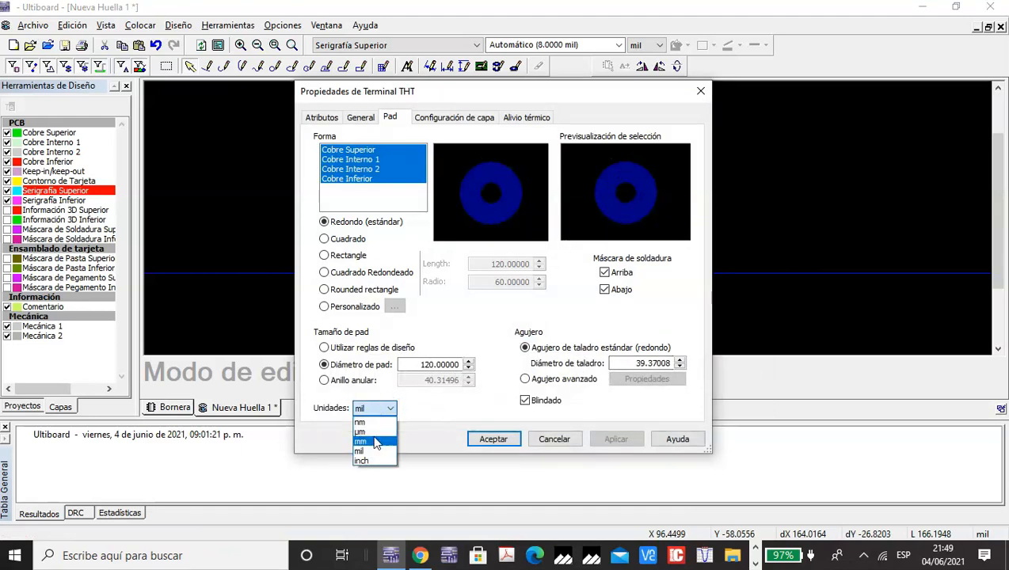
click(375, 441)
double_click(670, 363)
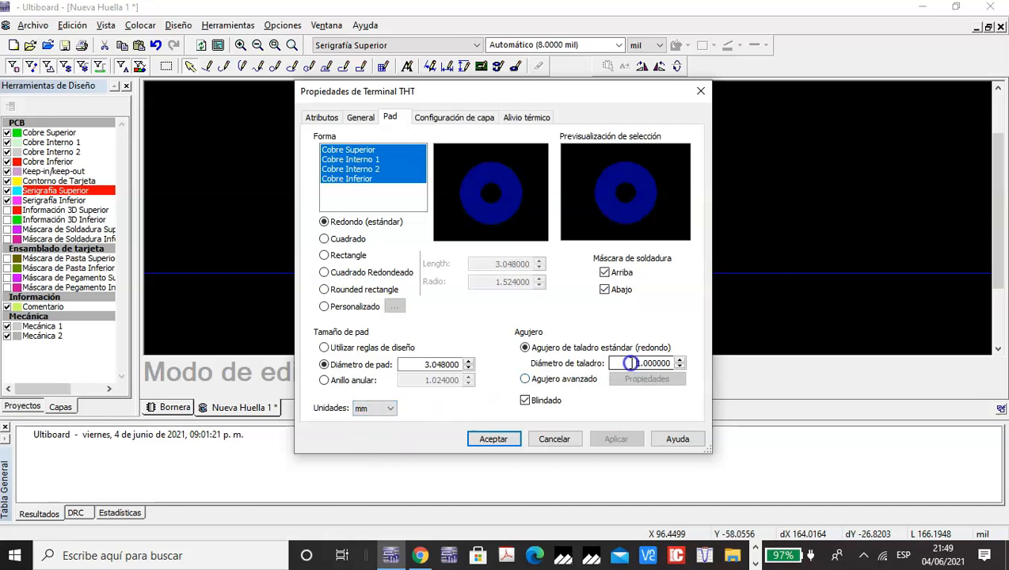
text(1.53)
key(BackSpace)
text(24)
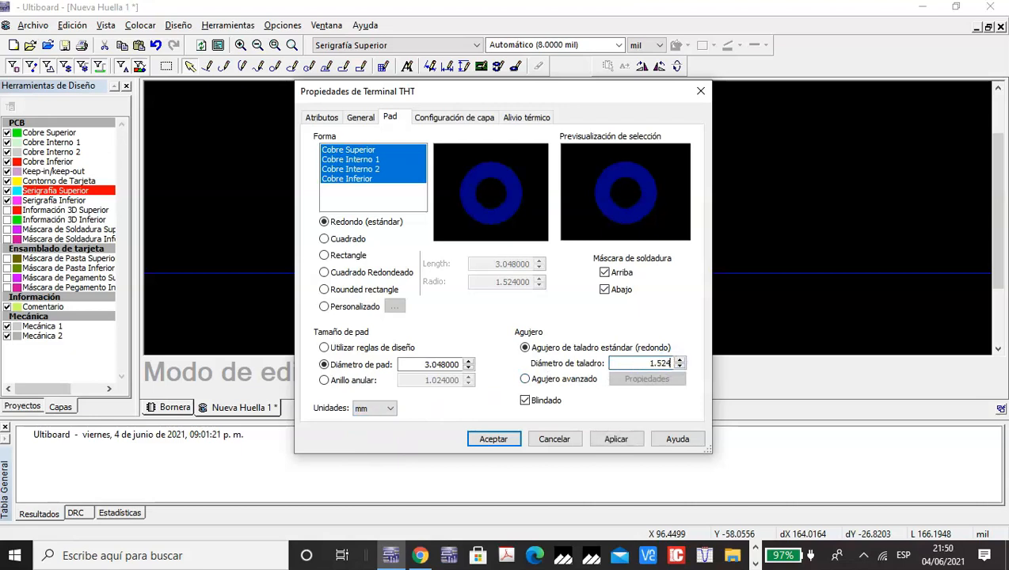
click(494, 440)
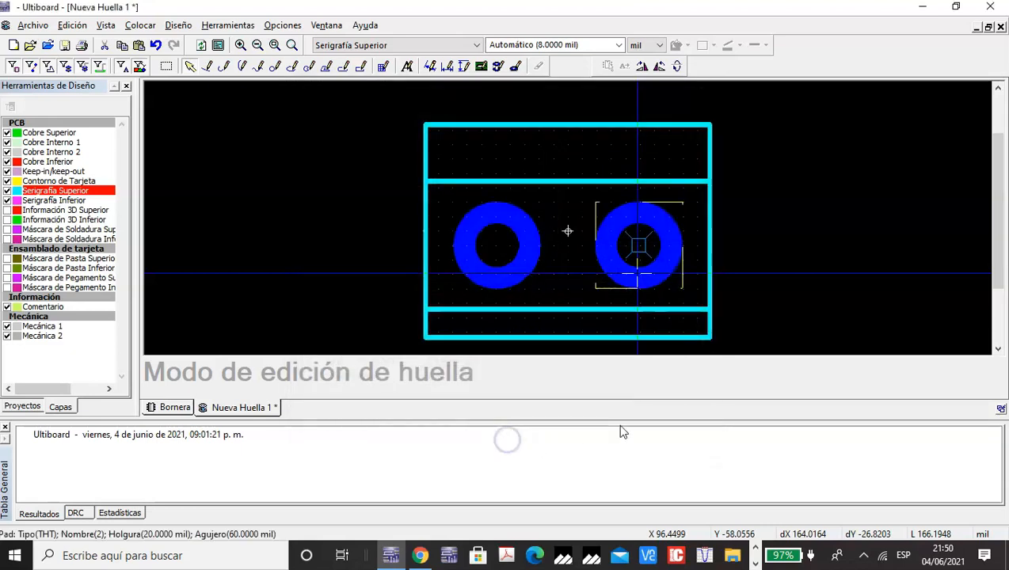
click(770, 297)
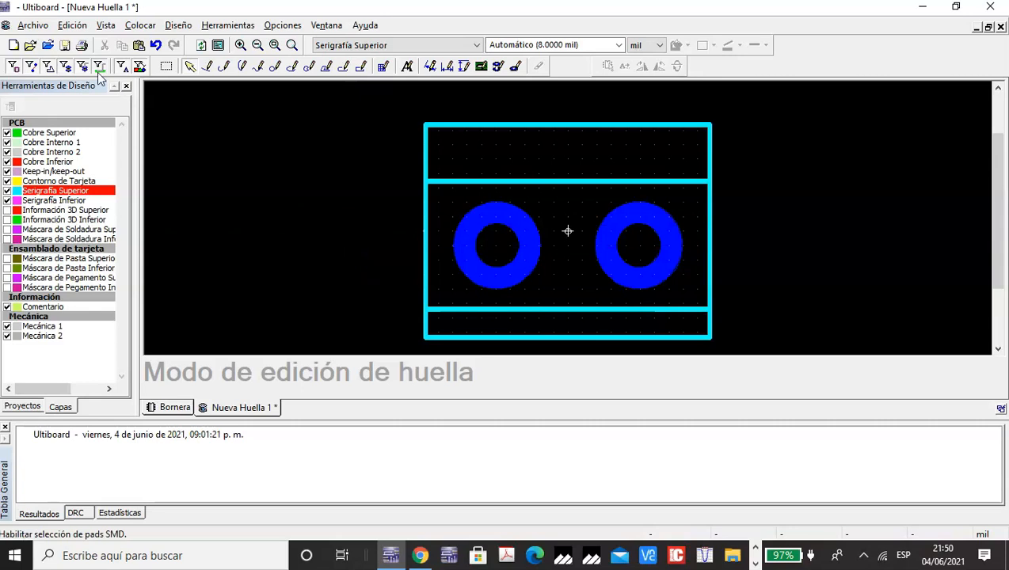
Start saving the footprint to the user database (Base de Datos de Usuario) and name the part Bornera
click(32, 25)
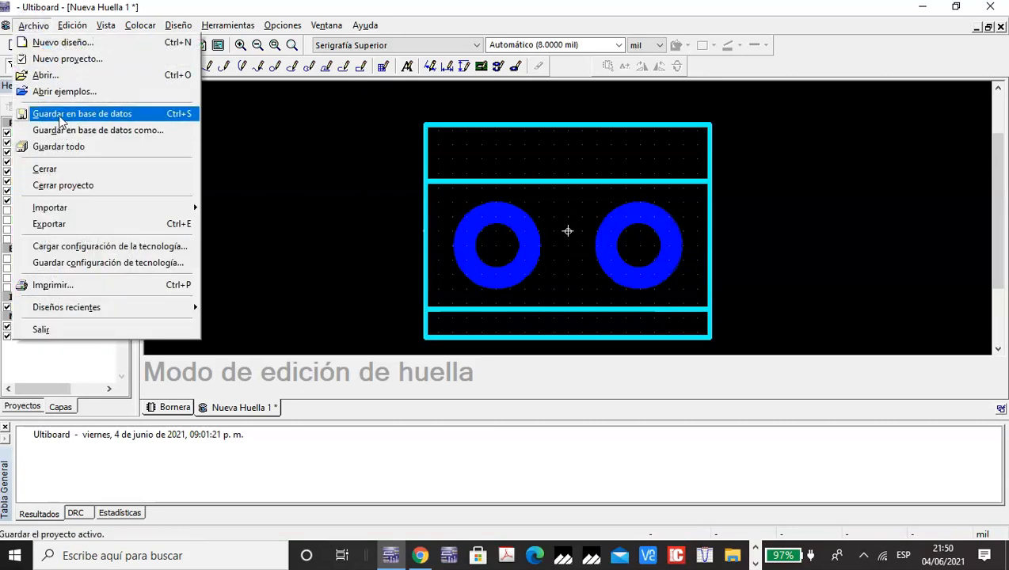
click(61, 116)
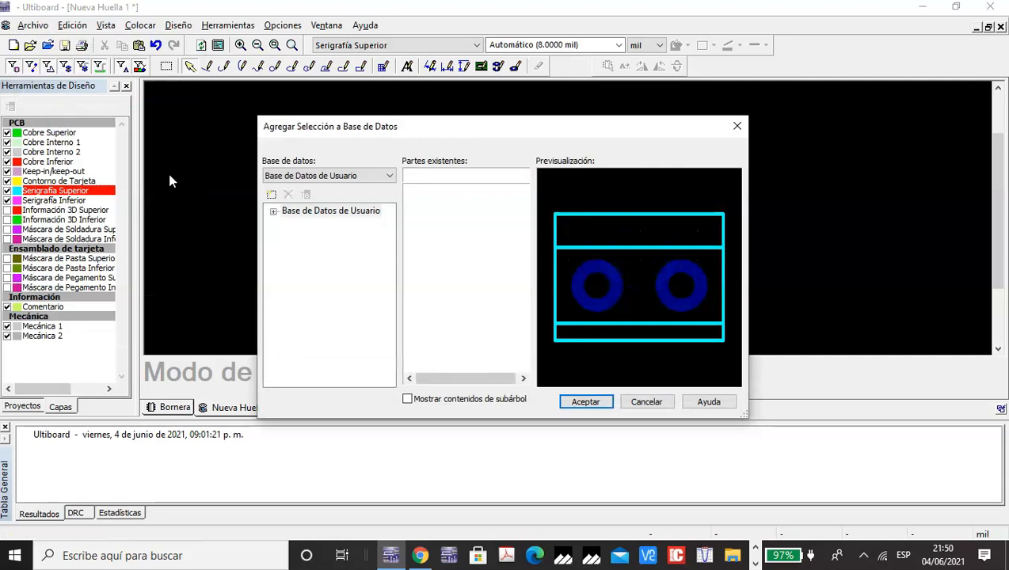
click(275, 210)
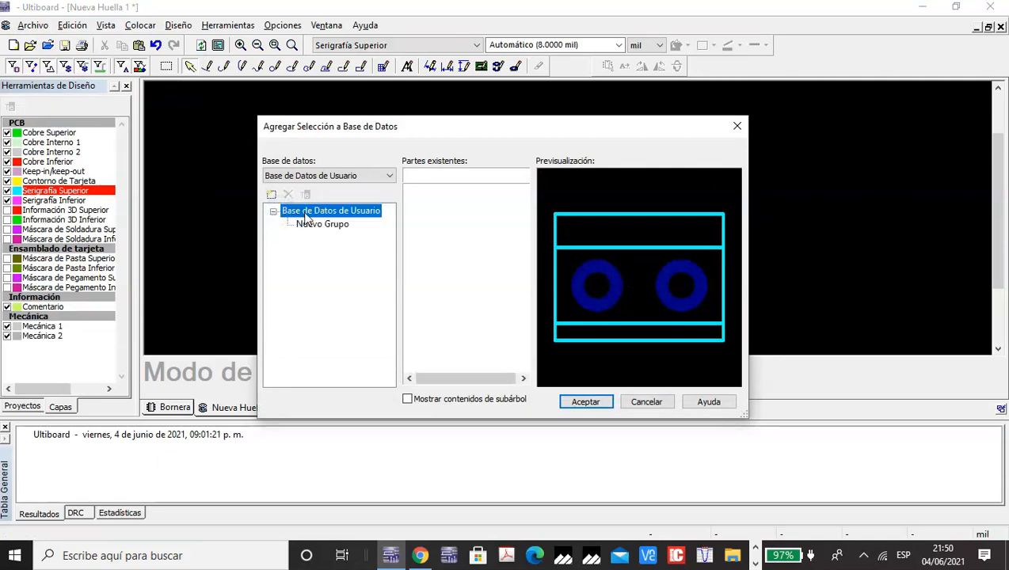
click(414, 178)
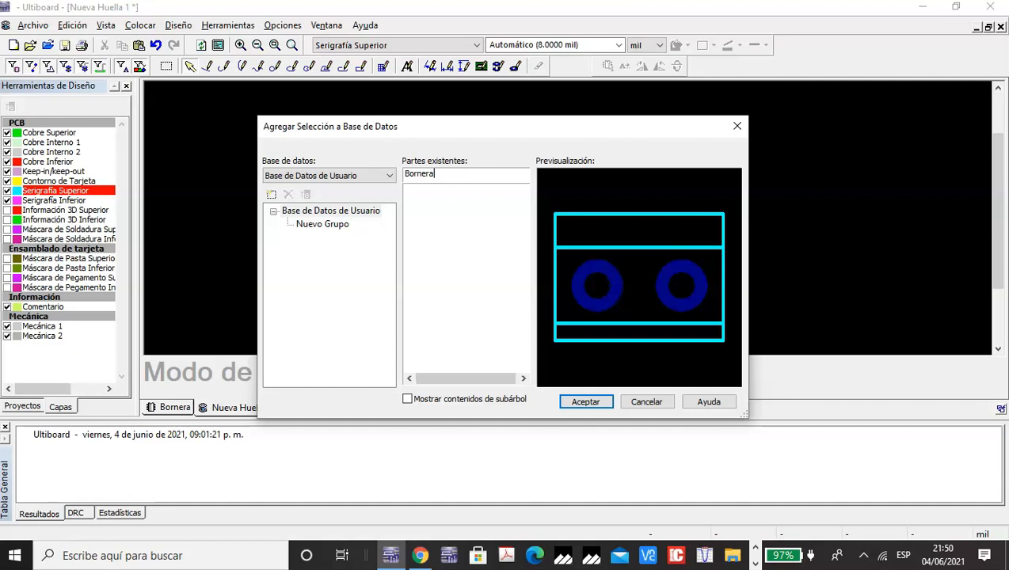
Rename the group Nuevo Grupo to "Componentes de usuario" and save the footprint in it
click(325, 225)
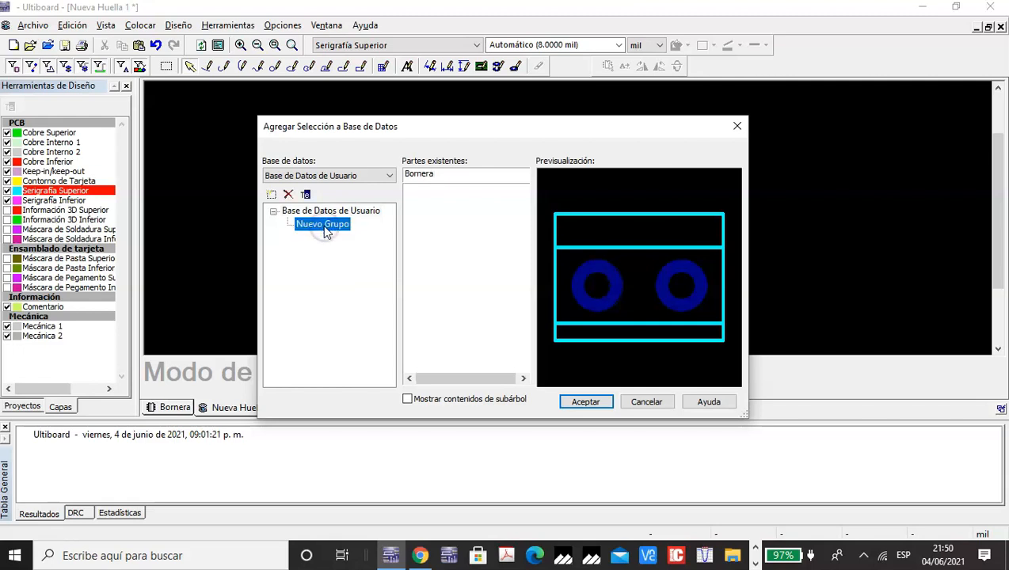
click(305, 194)
drag(356, 226, 296, 228)
text(co)
text(omponentes)
text( de usuario)
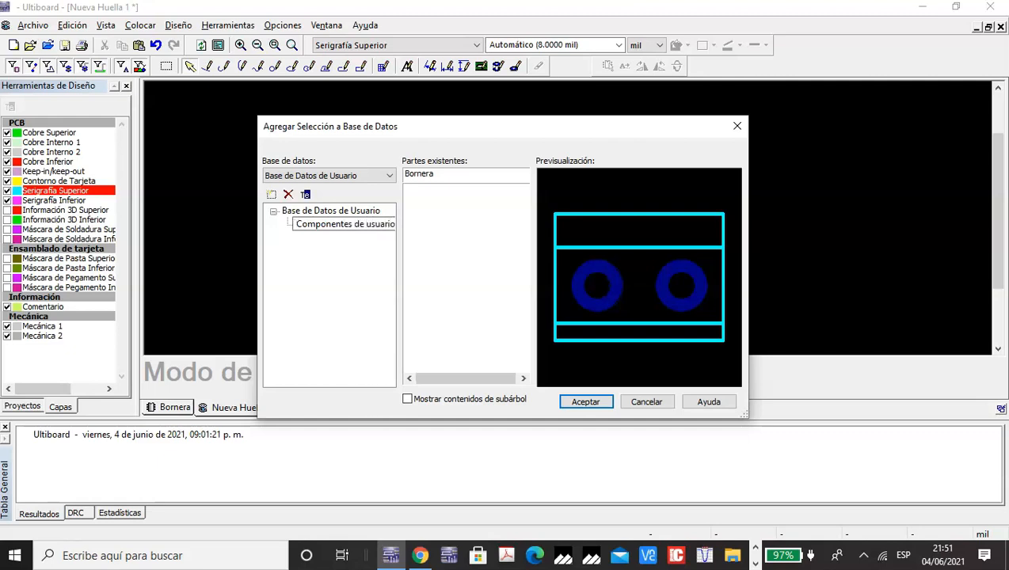
click(317, 284)
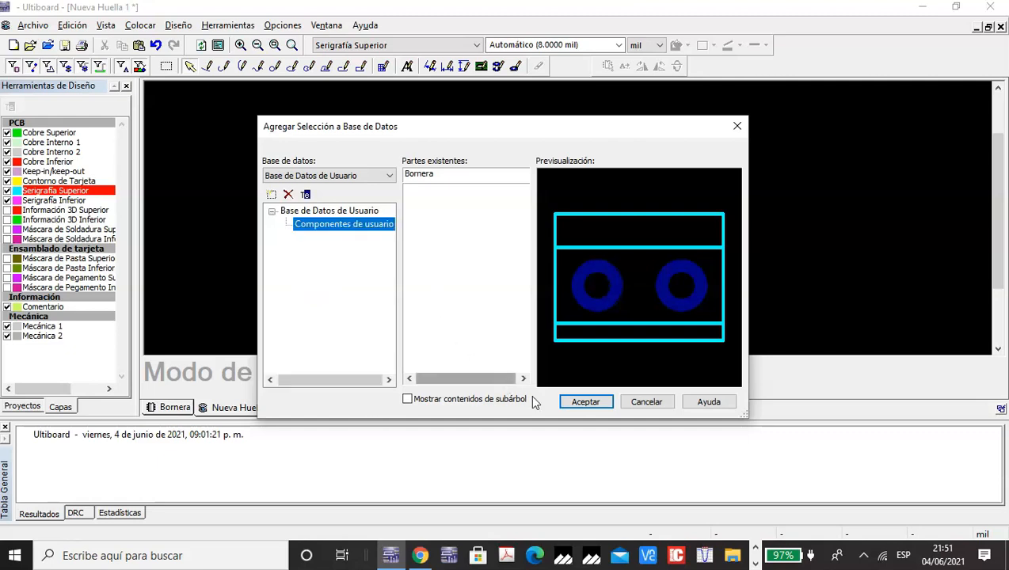
click(585, 403)
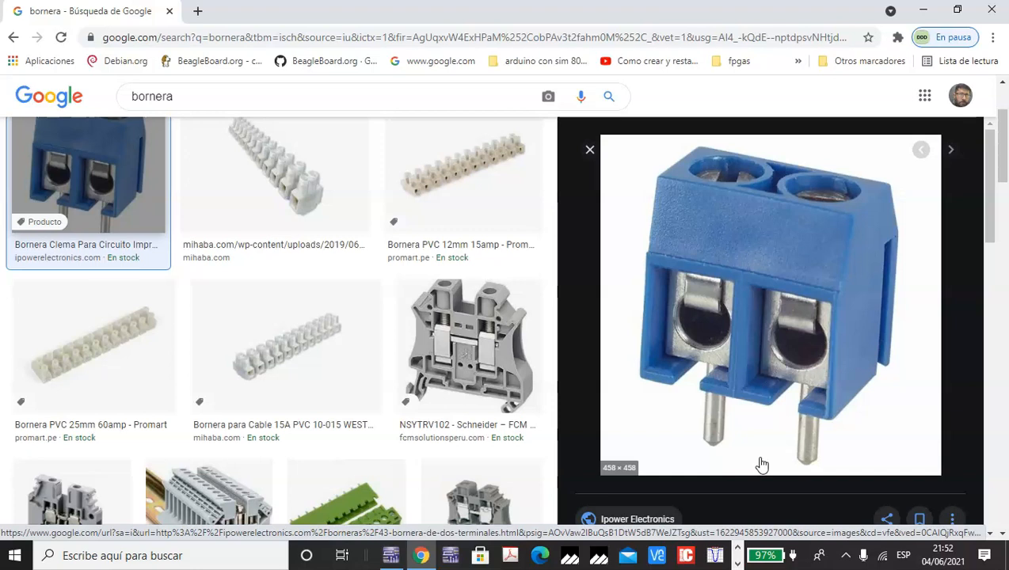
Switch to Multisim and start placing a component on the empty schematic Diseño1
click(453, 556)
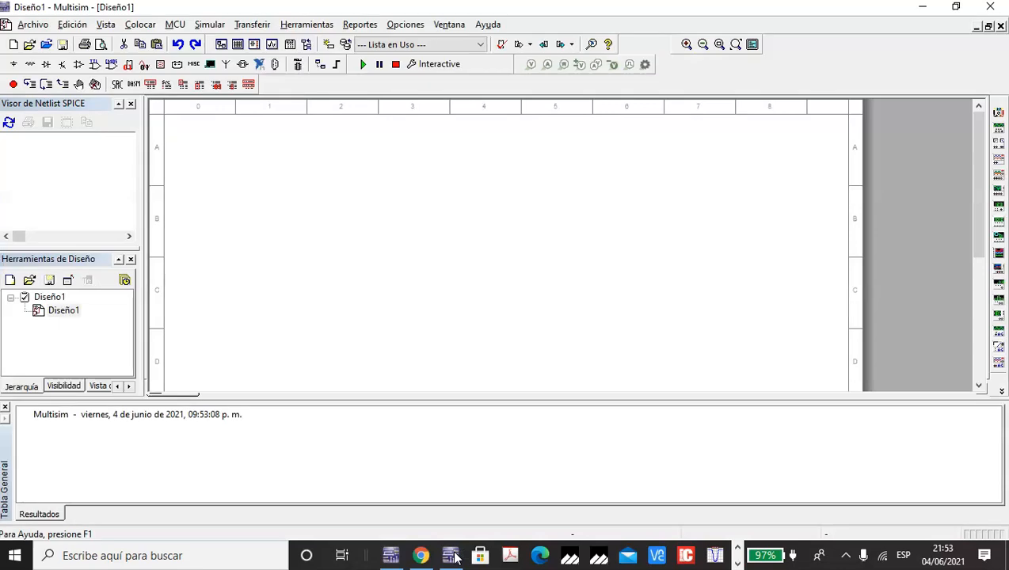
mouse_move(455, 559)
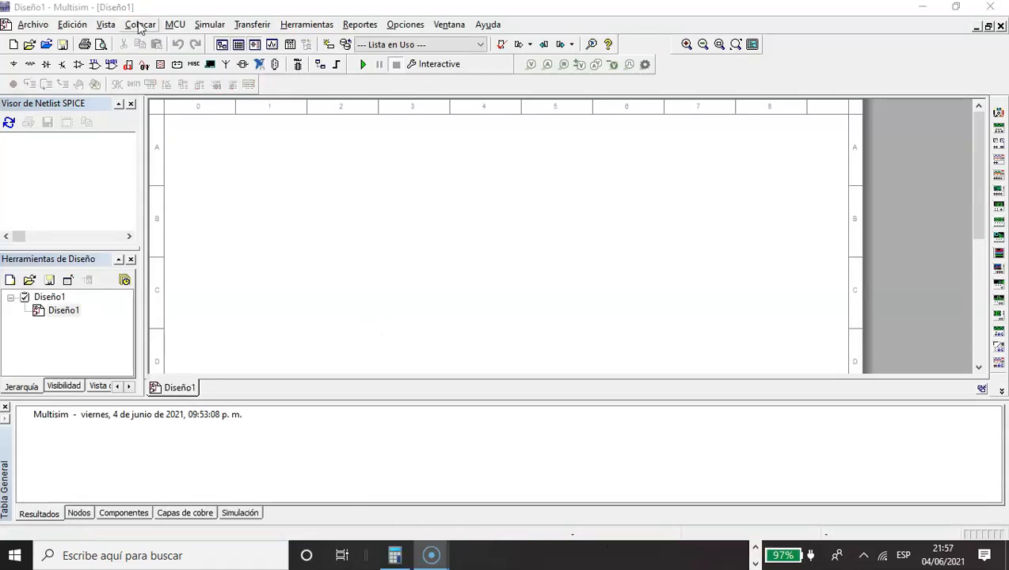
click(140, 24)
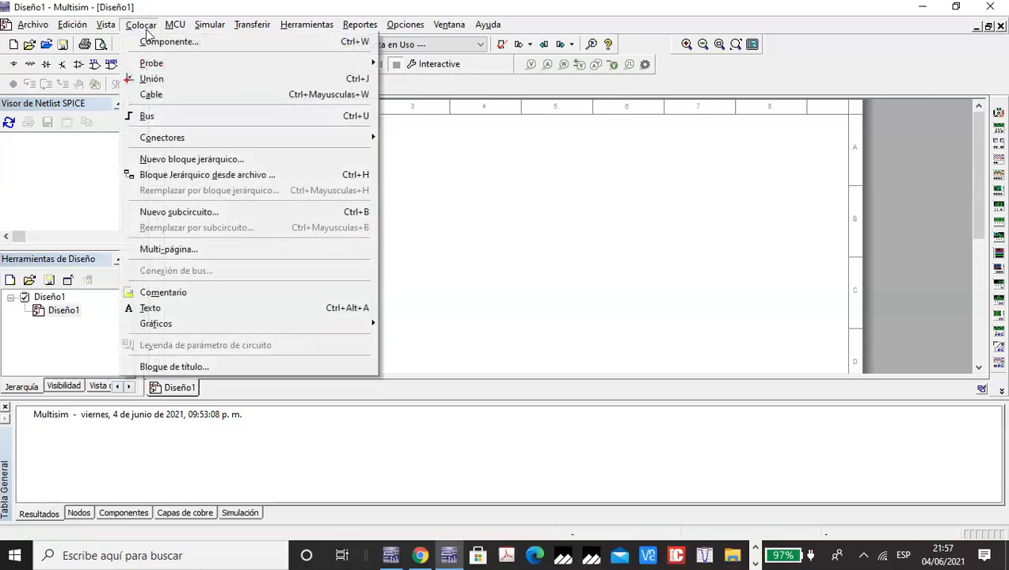
click(154, 40)
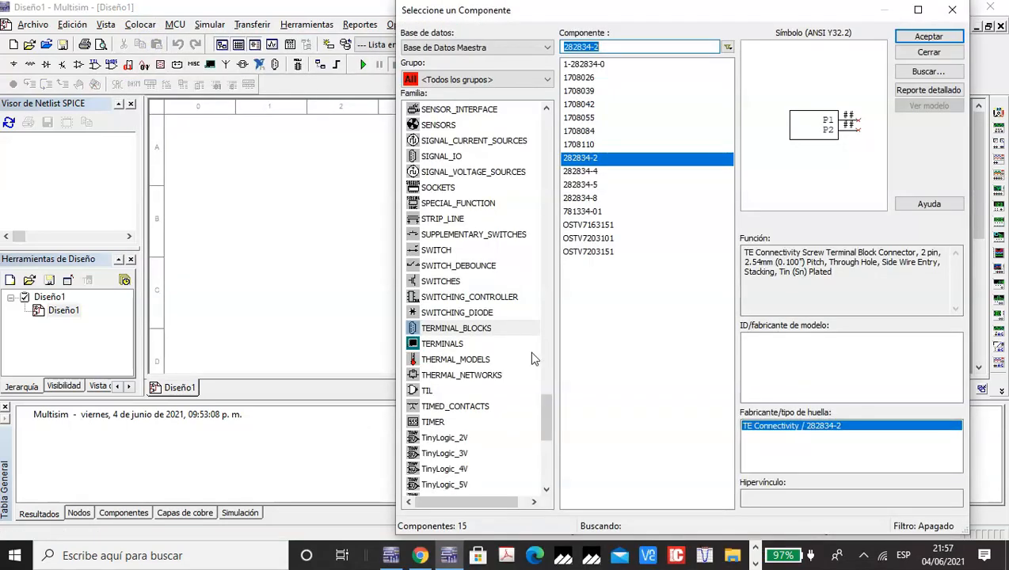
Place the two-pin connector 282834-2 from the TERMINAL_BLOCKS family on the schematic
click(484, 331)
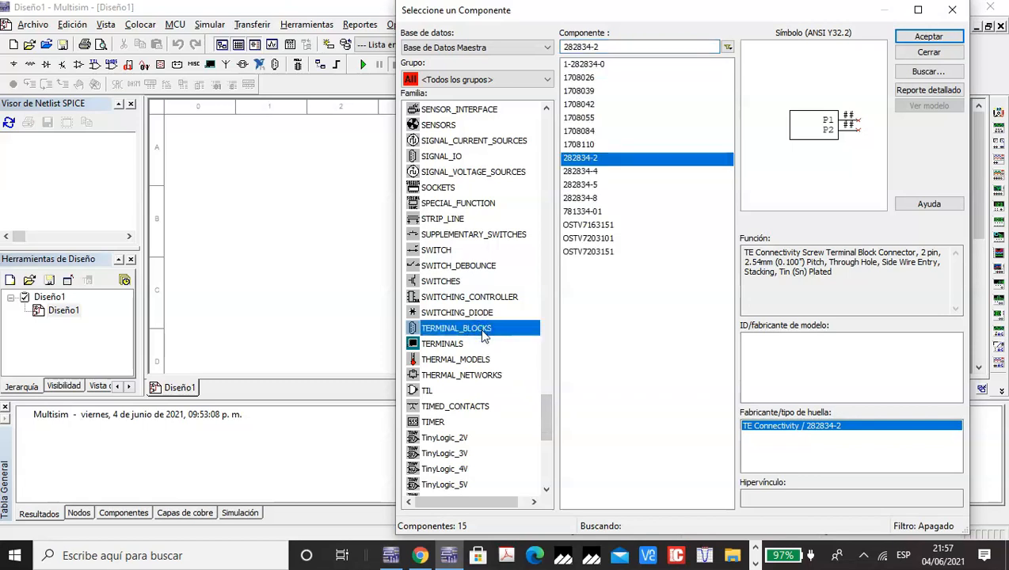
click(573, 65)
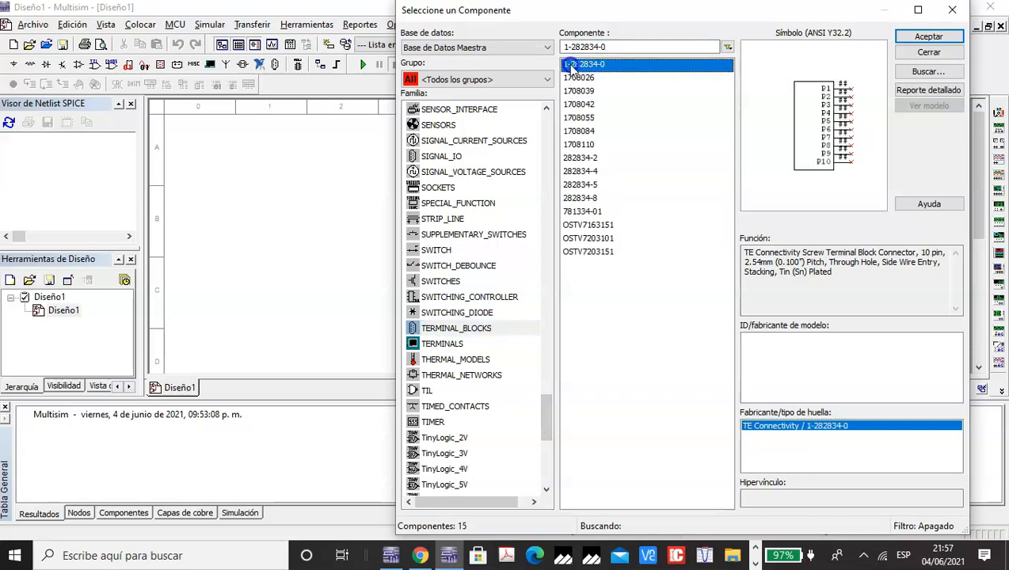
key(Down)
key(Down)
key(Down)
key(Down)
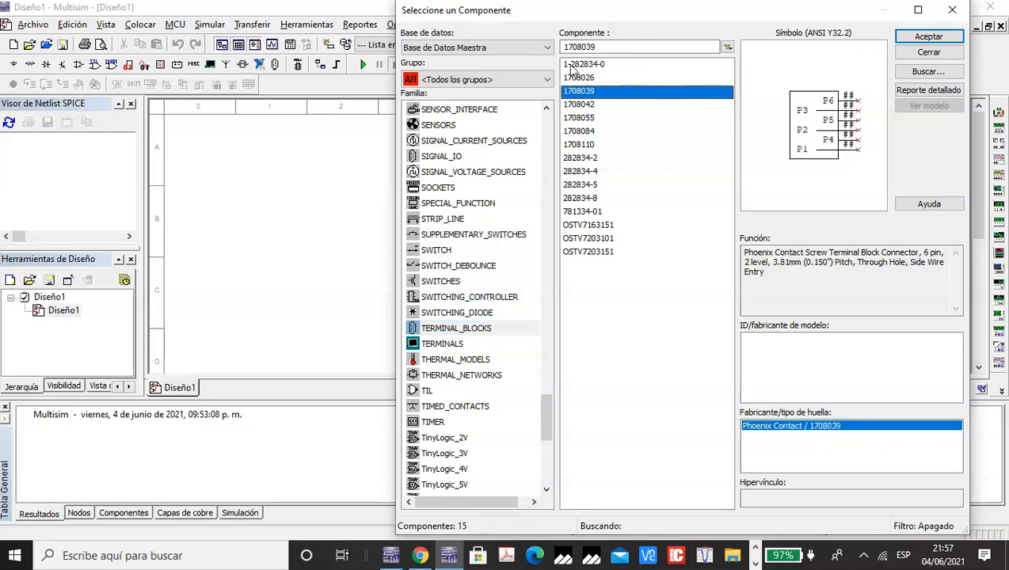
key(Down)
key(Down)
key(Down)
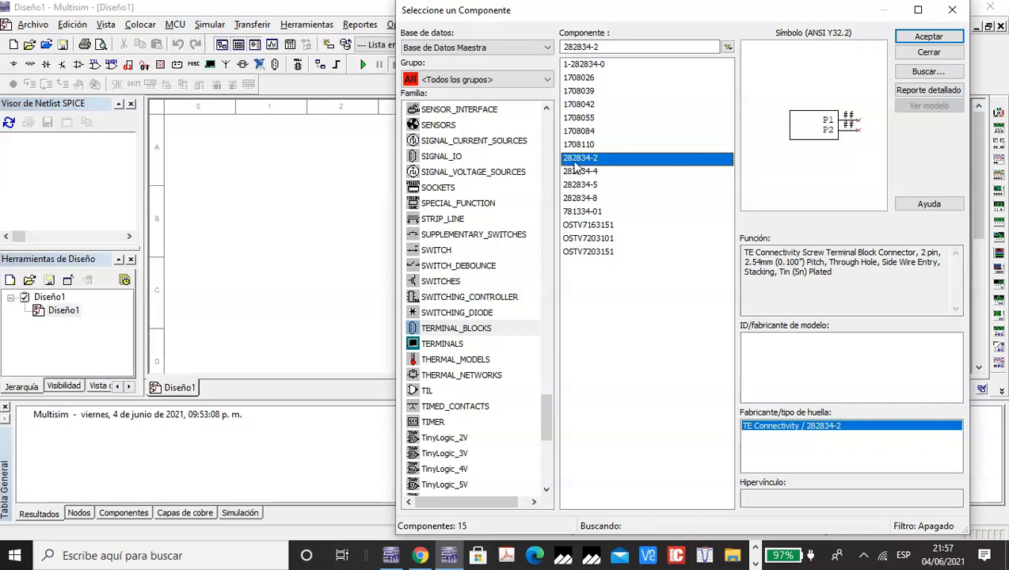
click(927, 36)
click(388, 217)
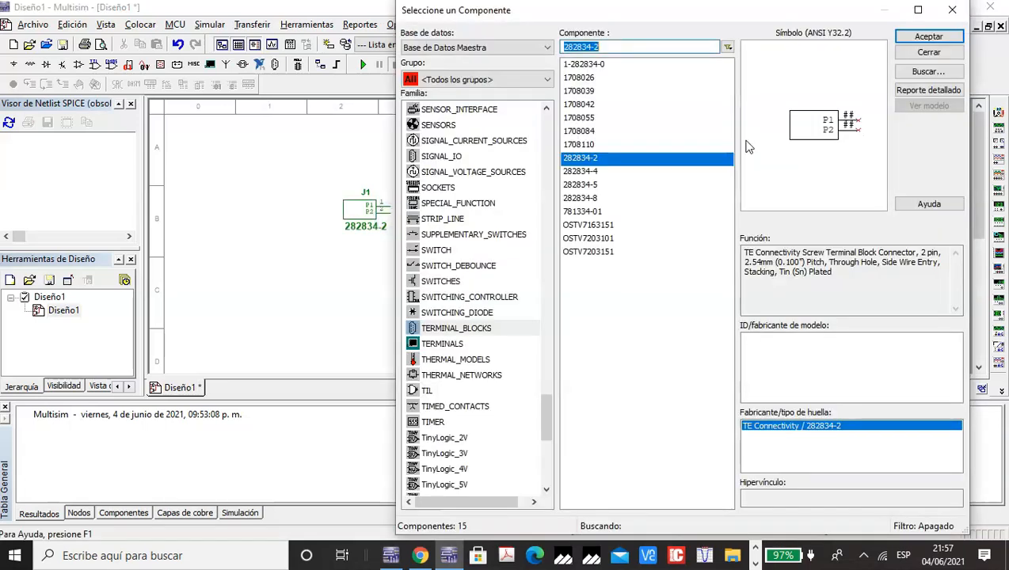
click(919, 53)
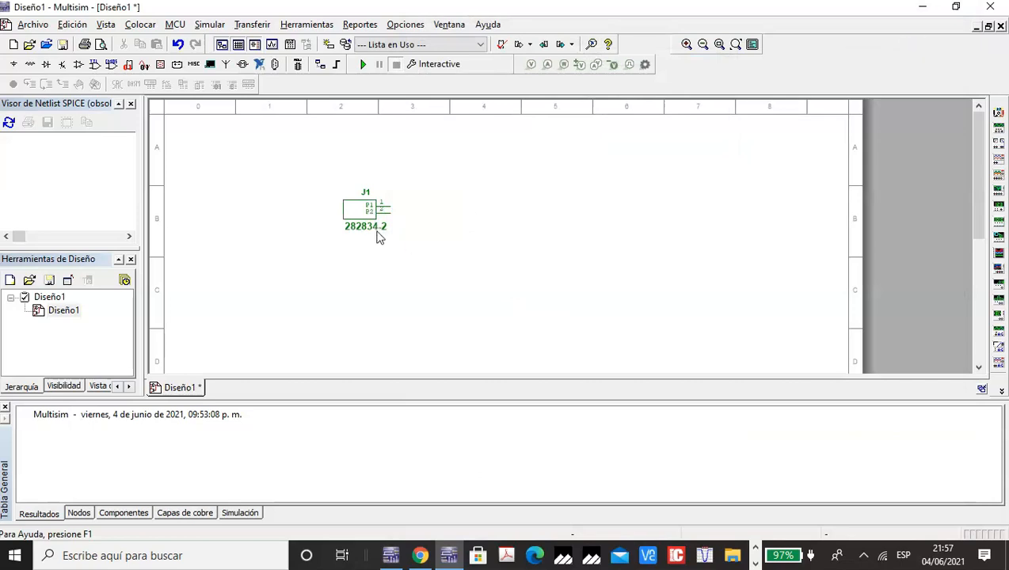
Open the placed connector's properties and enter "bornera" as its RefDes
click(367, 213)
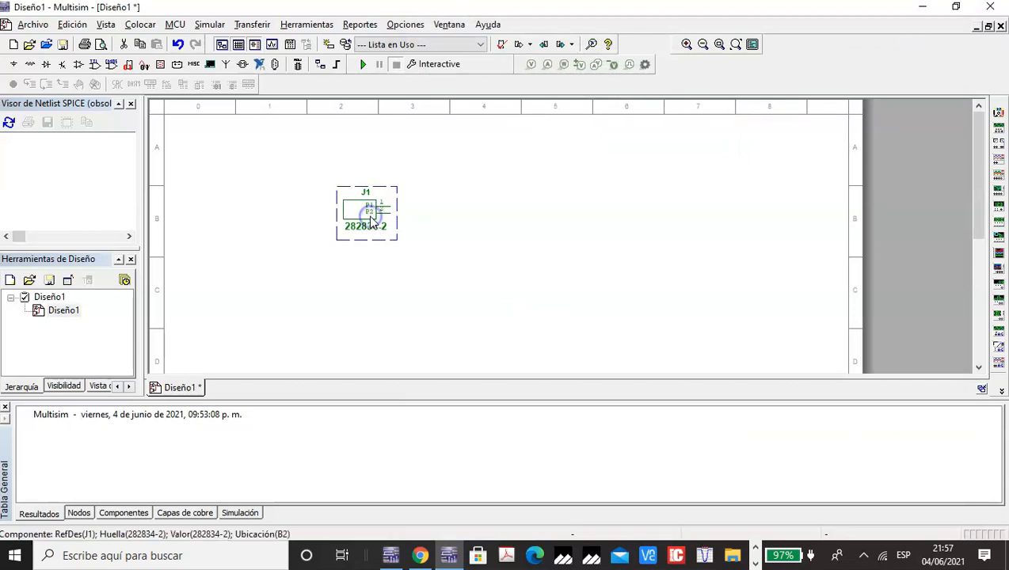
right_click(367, 213)
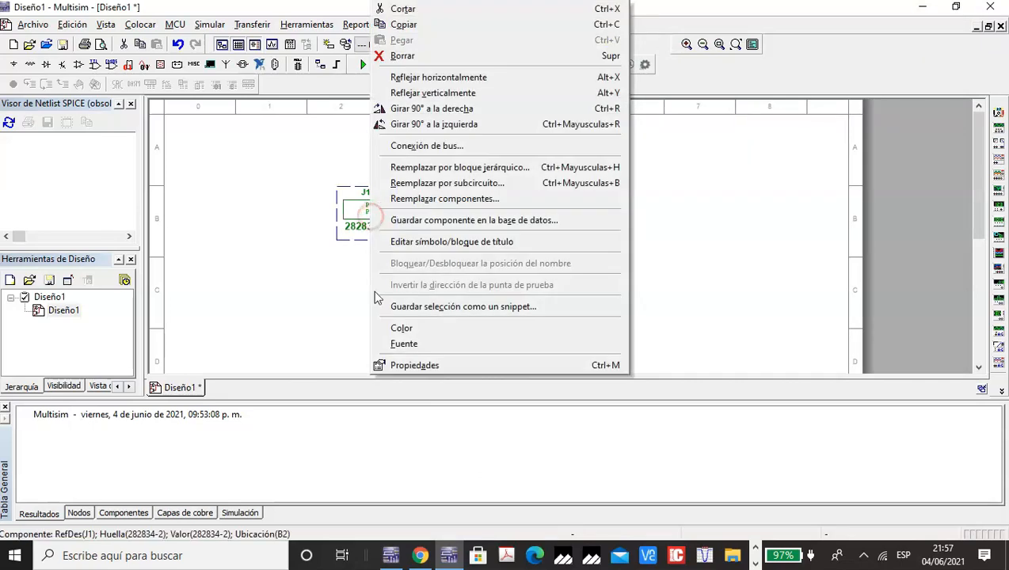
click(401, 365)
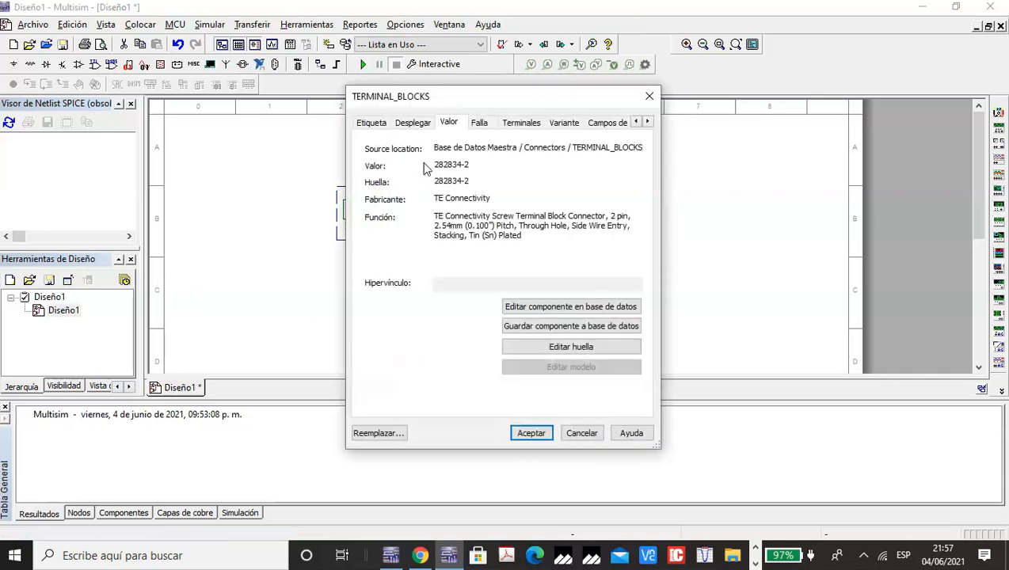
click(371, 122)
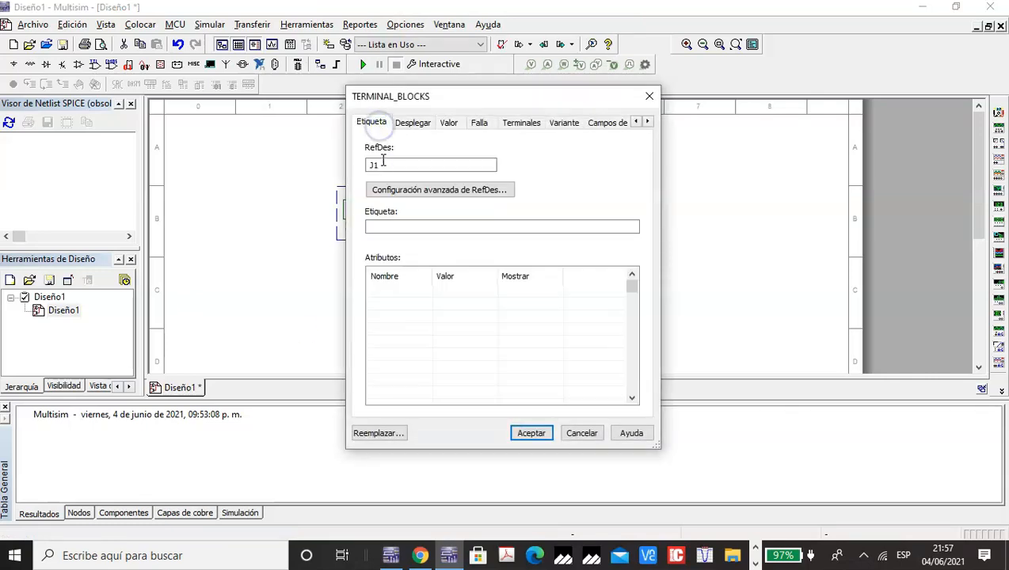
double_click(369, 164)
text(bornera)
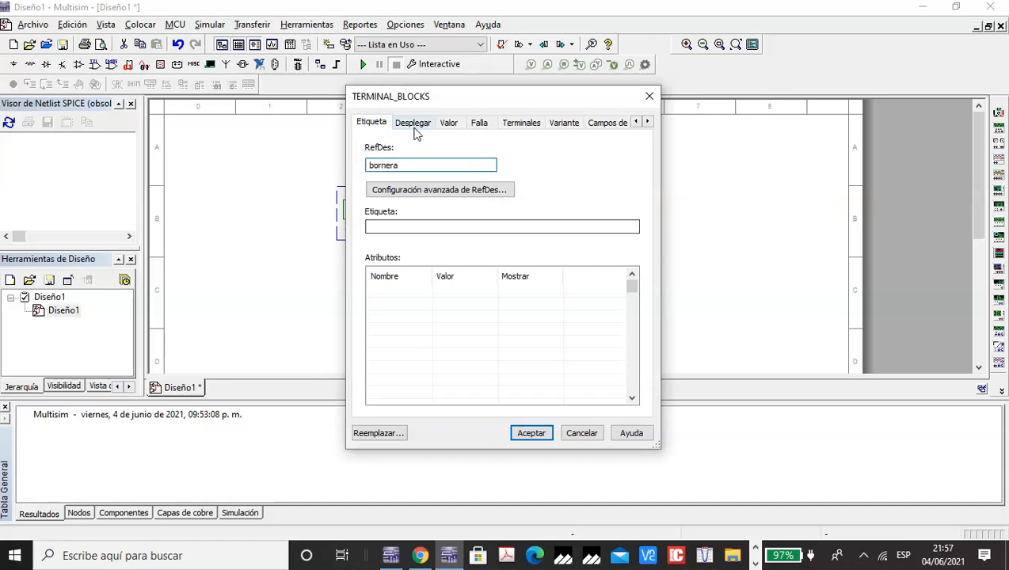
Edit the connector's footprint and choose Bornera from the user database (Base de Datos de Usuario)
click(415, 127)
click(449, 124)
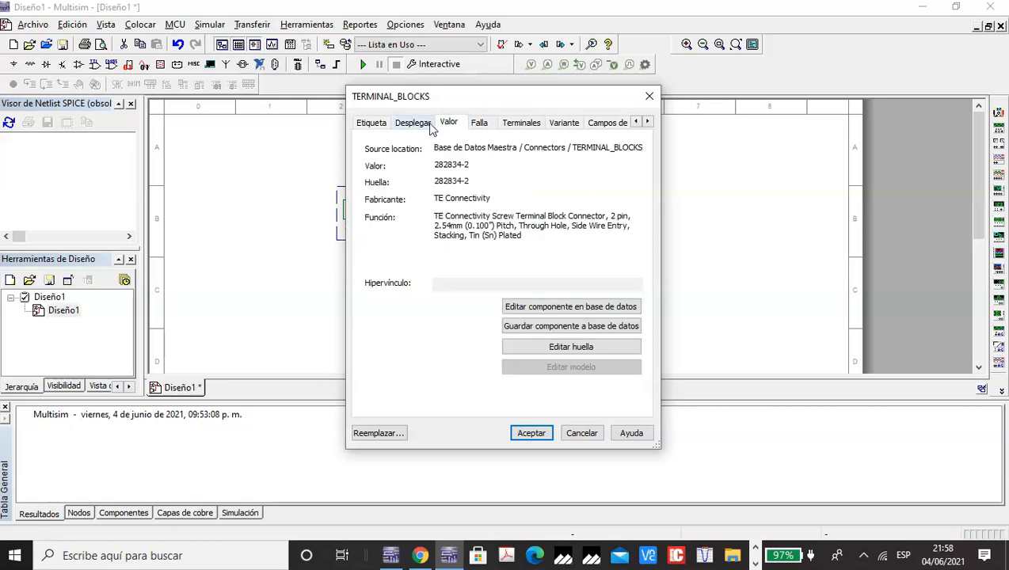
click(559, 351)
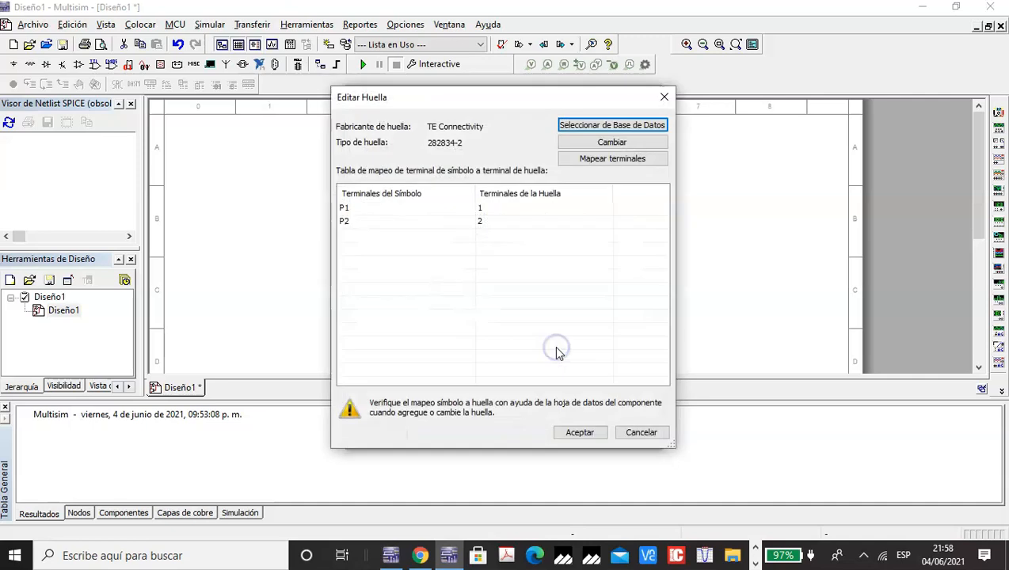
click(618, 127)
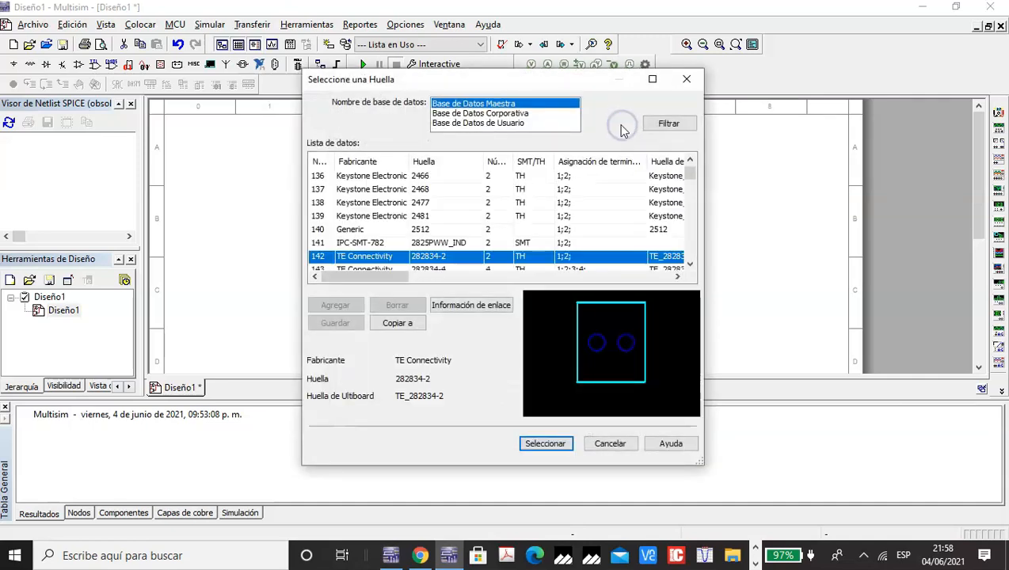
click(509, 124)
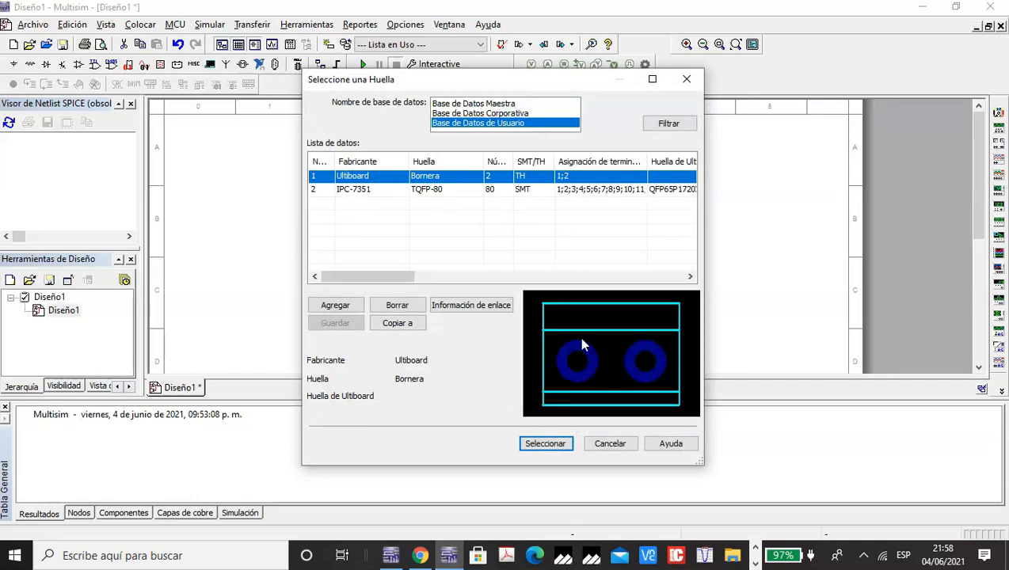
click(552, 447)
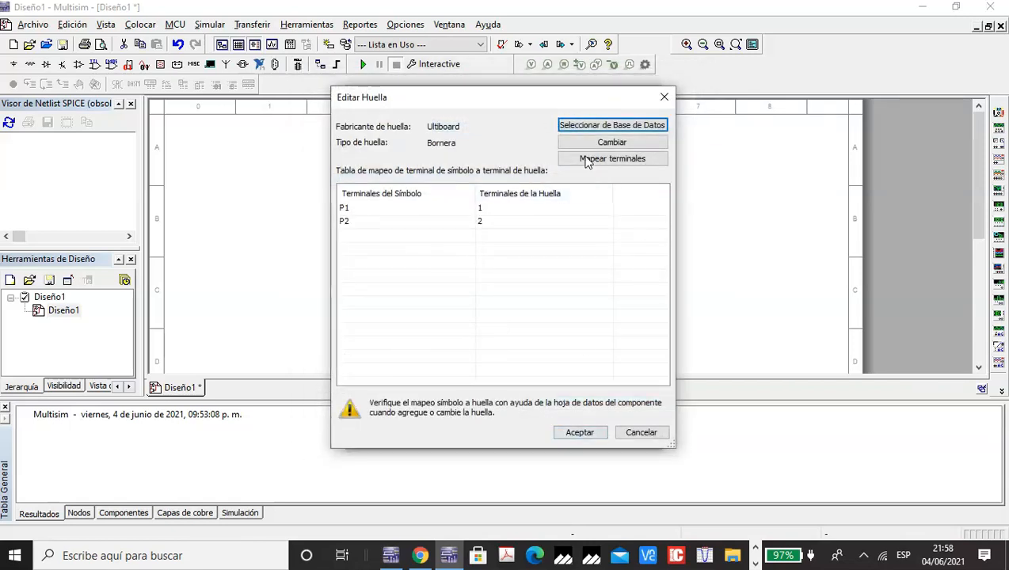
Accept the Bornera footprint for the connector, and close its properties without applying further changes
click(574, 433)
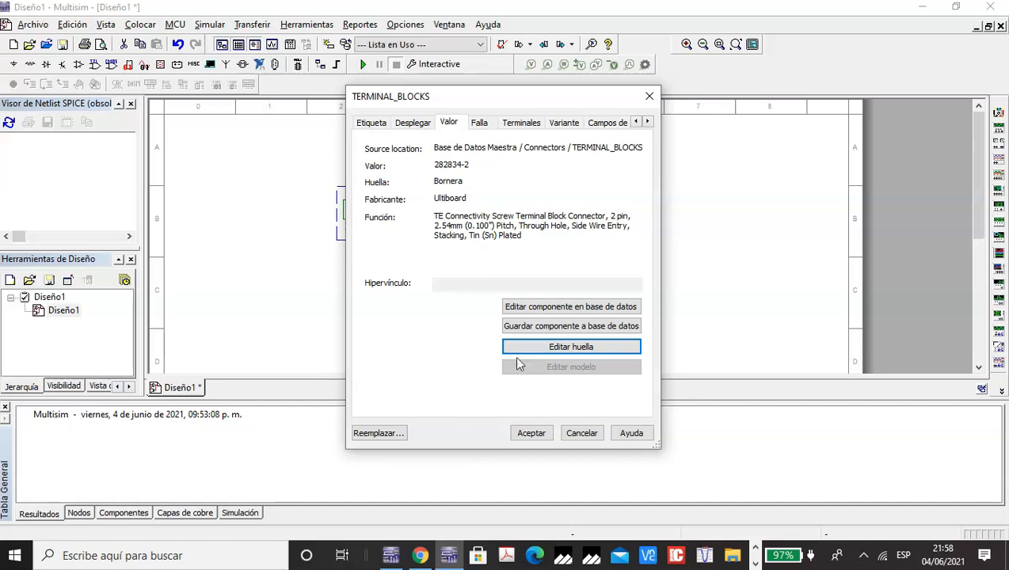
click(581, 432)
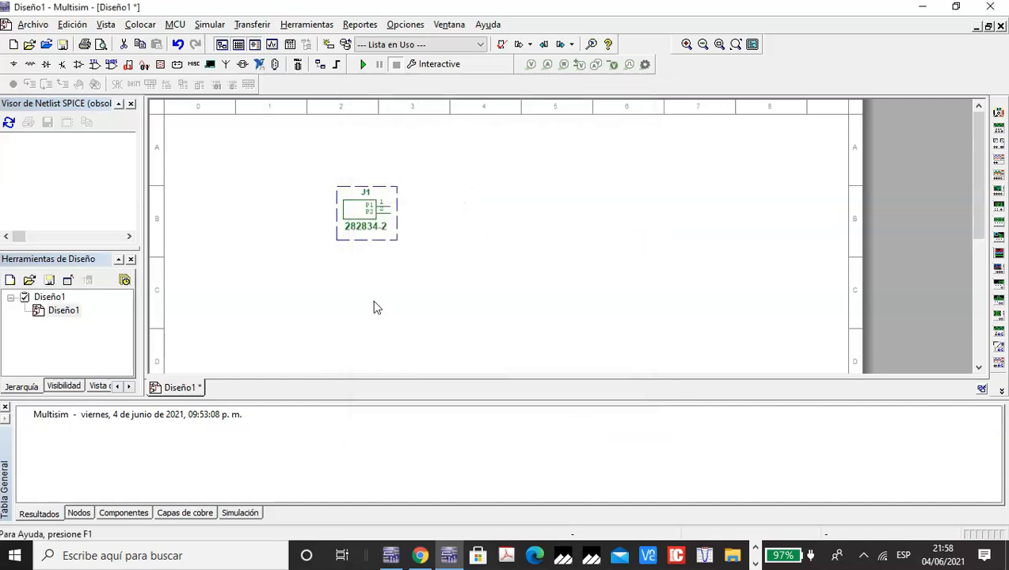
Delete the 282834-2 connector from the schematic
click(351, 211)
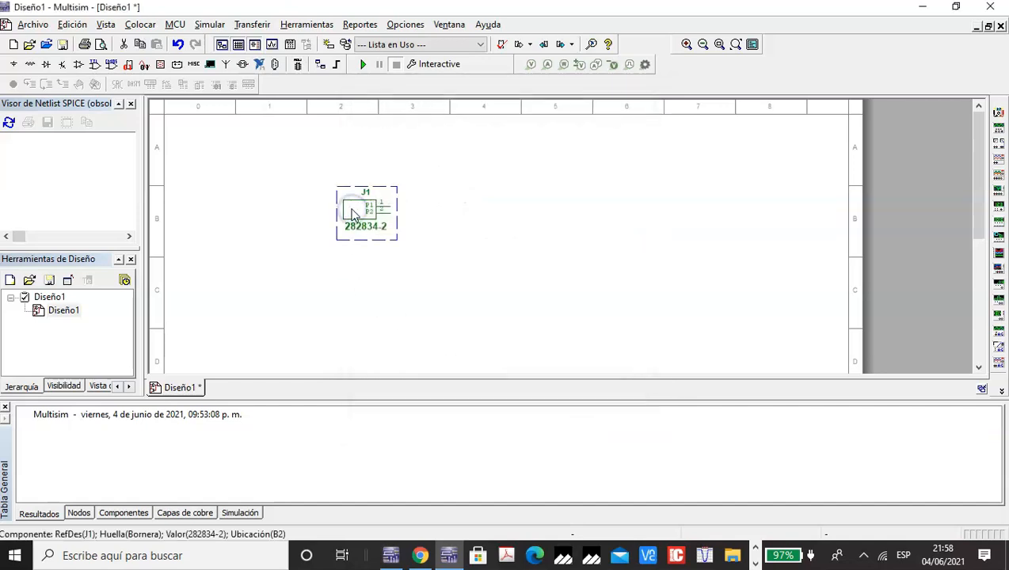
right_click(352, 211)
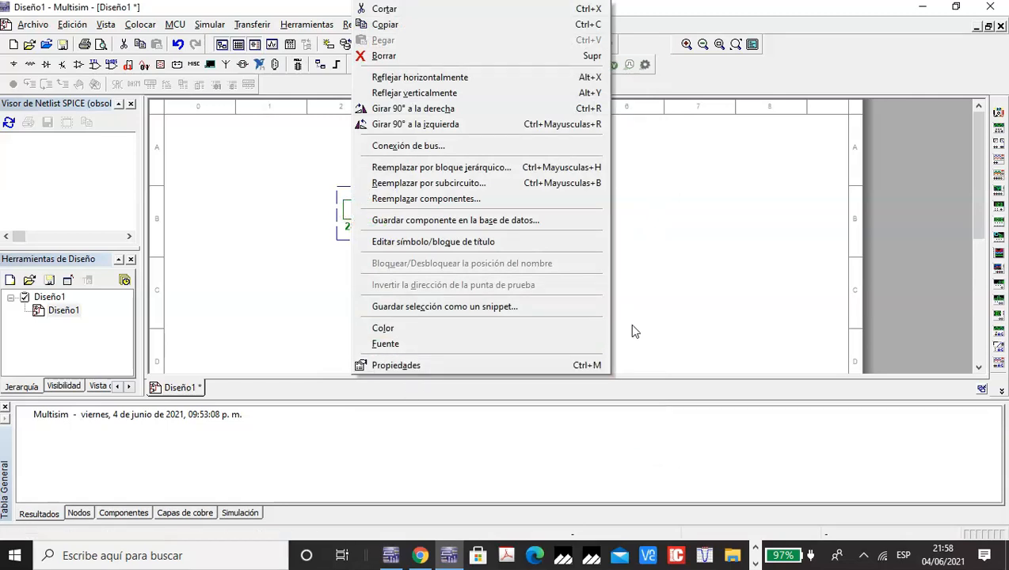
click(671, 307)
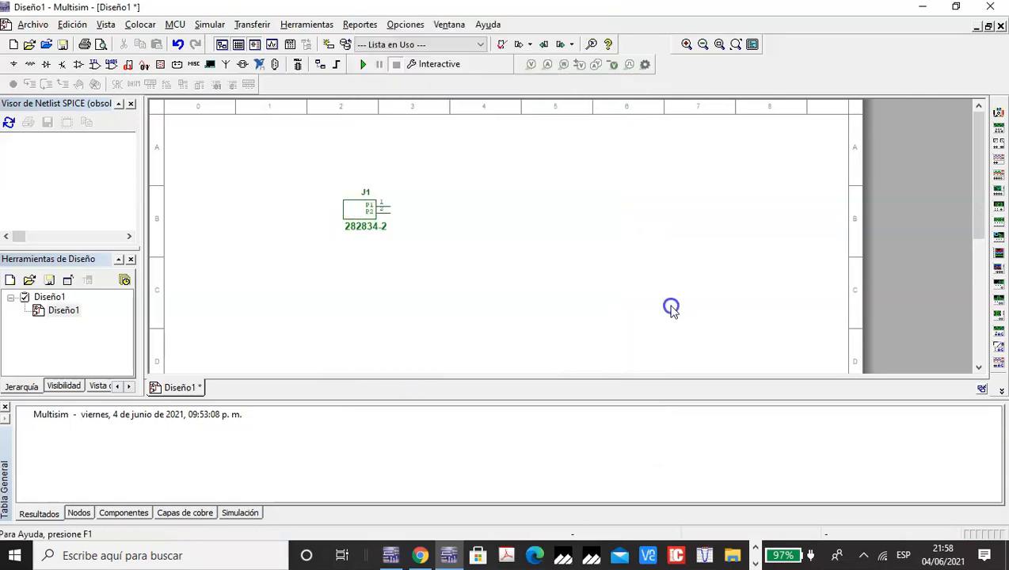
click(367, 212)
right_click(368, 212)
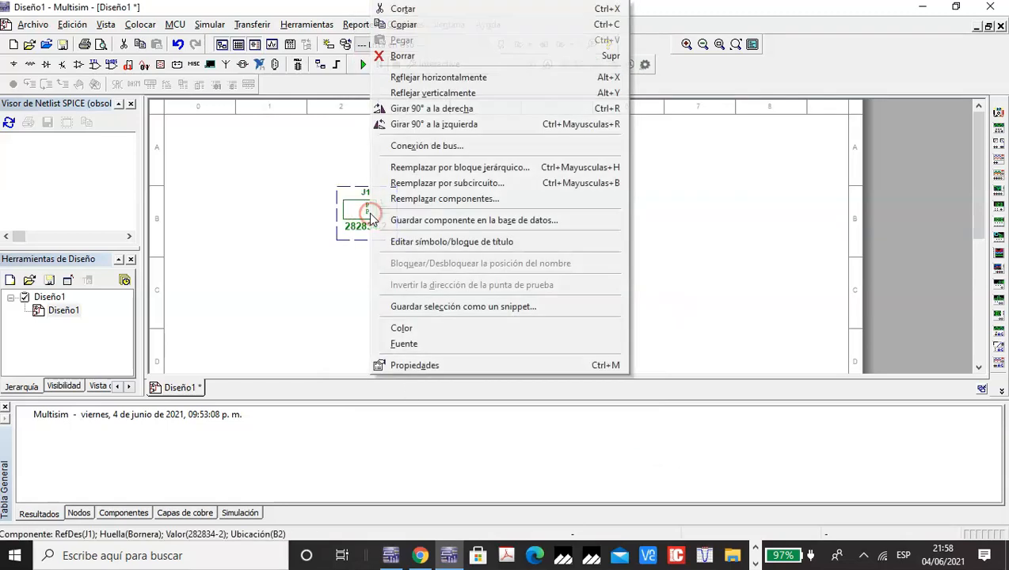
click(400, 56)
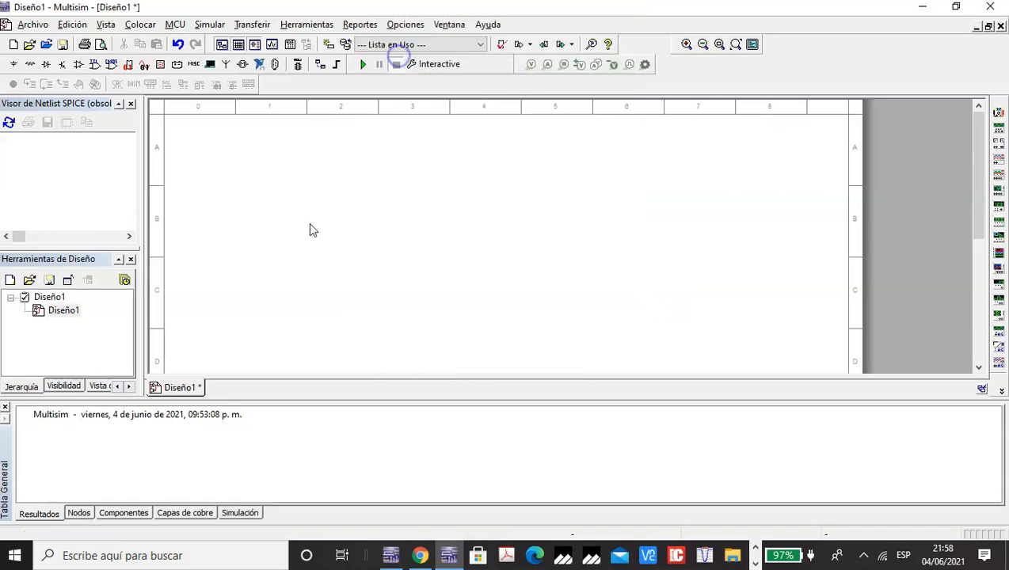
Start the component wizard, name the part Bornera, enter the function "Conector externo" and restrict it to PCB layout (Sólo diseño PCB)
click(309, 26)
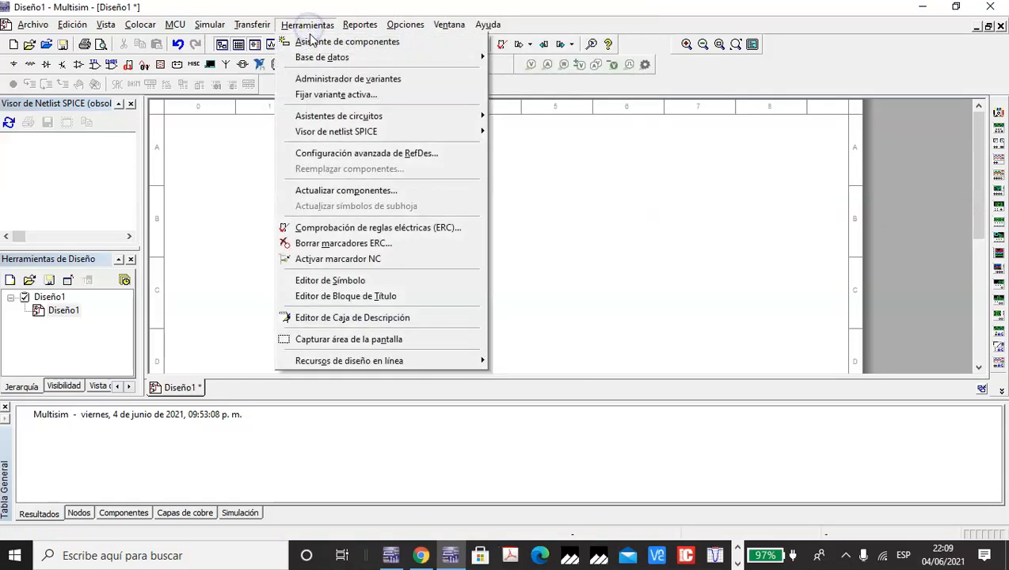
click(310, 40)
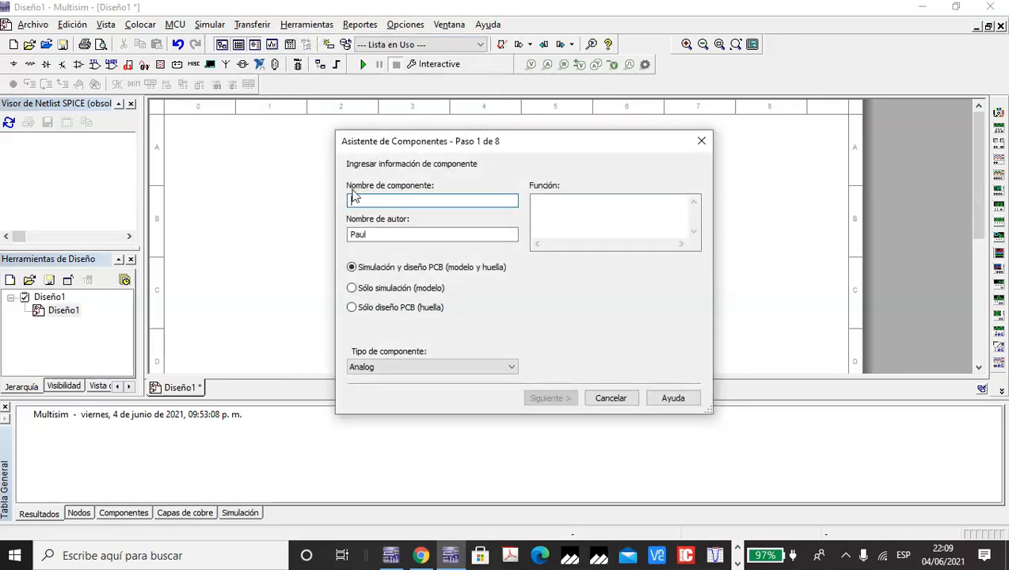
click(370, 202)
text(Borner)
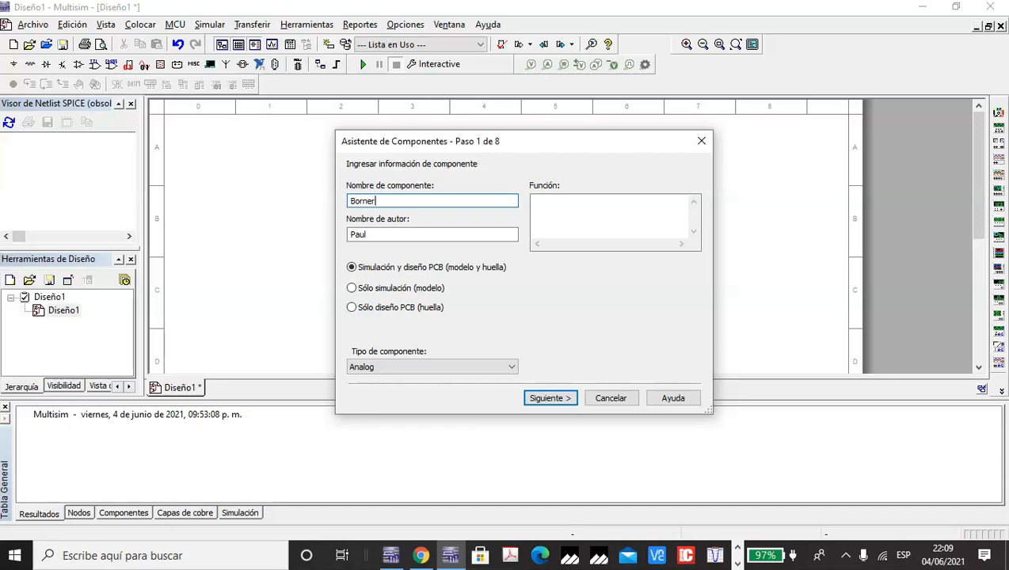
click(581, 209)
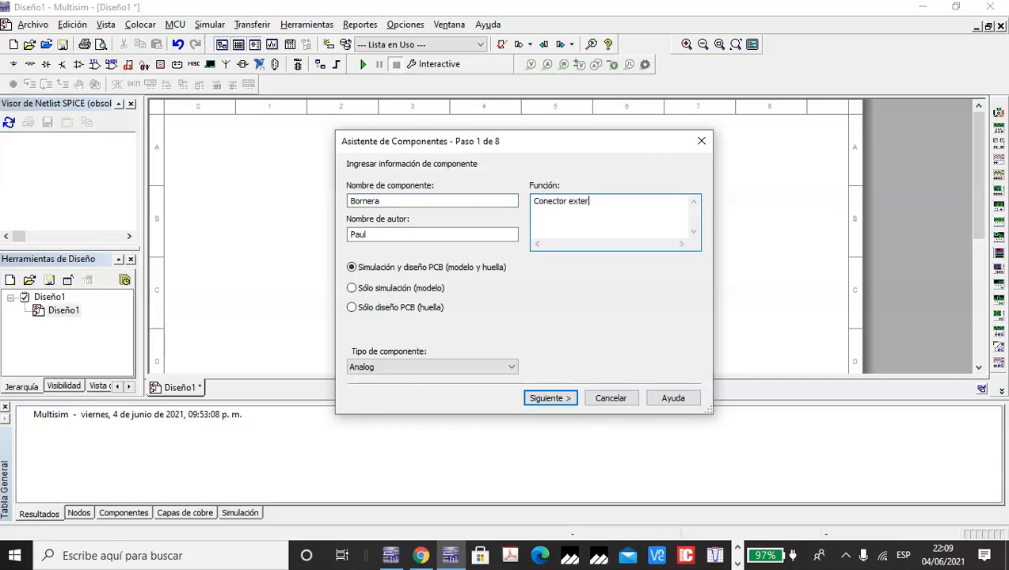
click(420, 310)
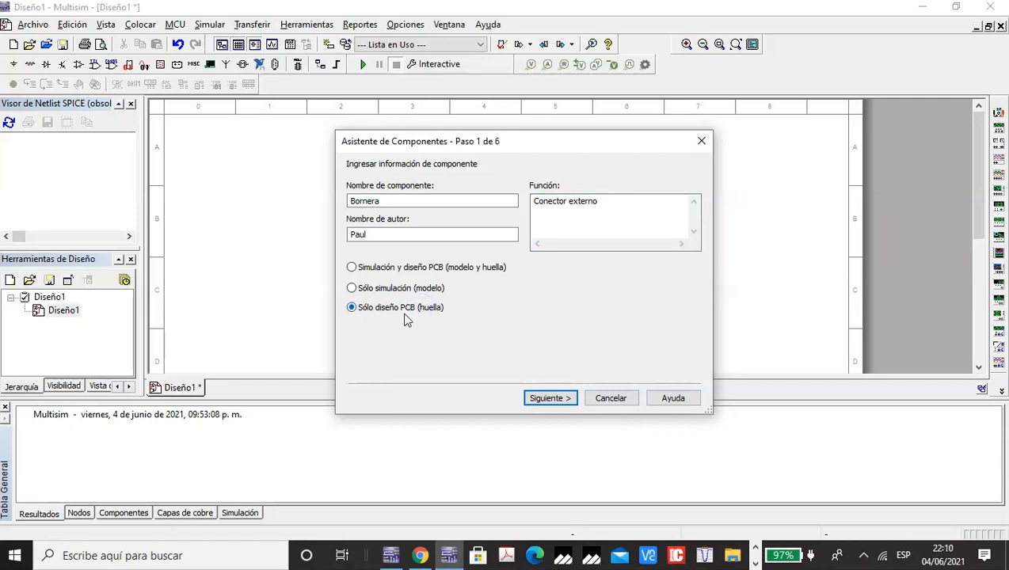
click(549, 397)
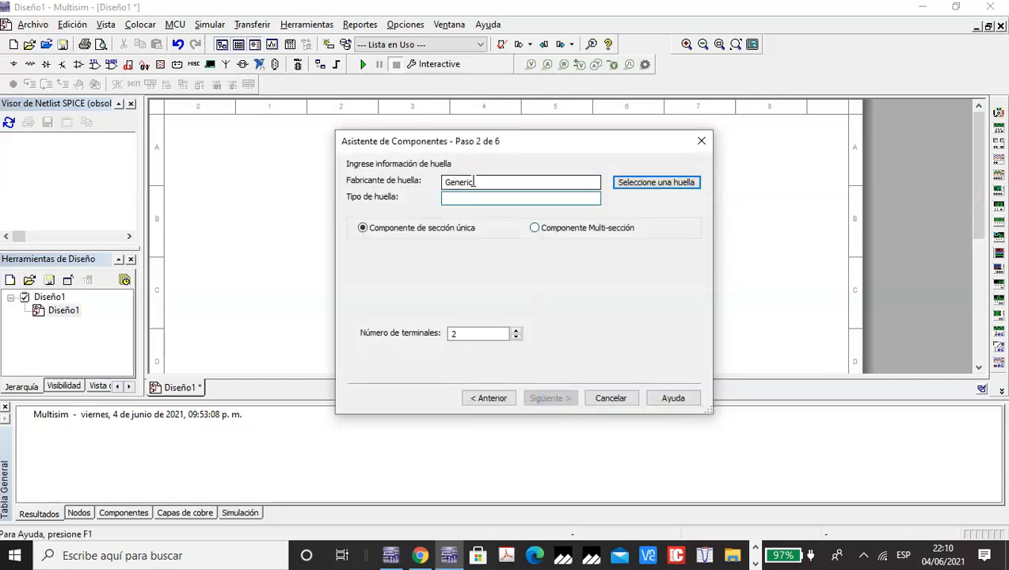
Assign the Bornera footprint from the user database (Base de Datos de Usuario) to the single-section component with 2 terminals
click(448, 198)
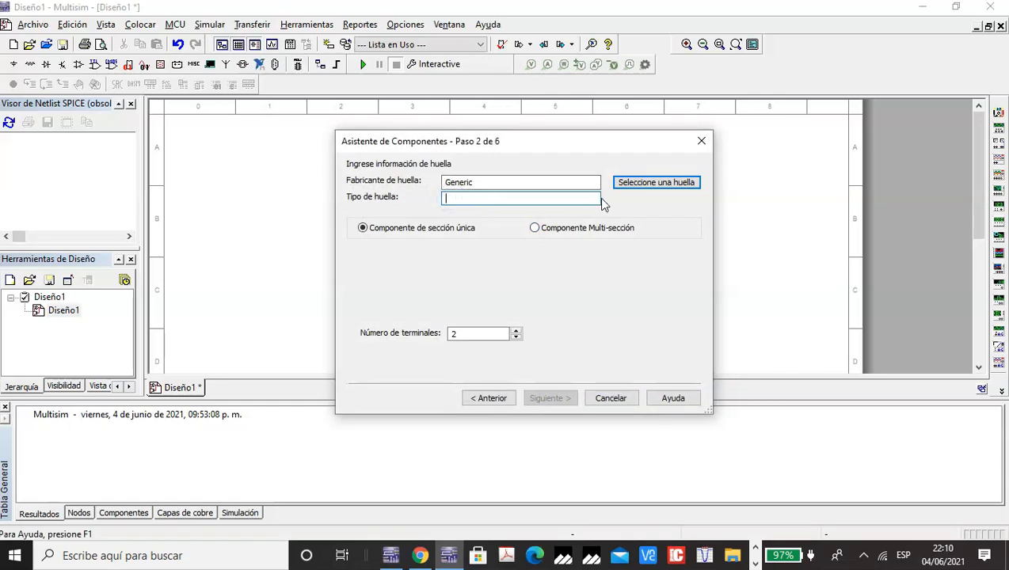
click(656, 183)
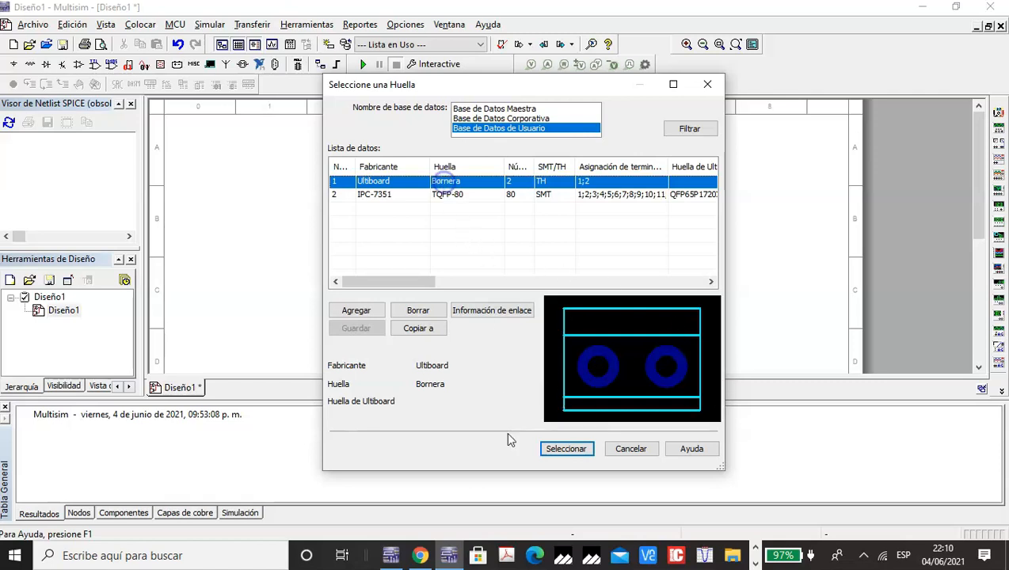
click(567, 450)
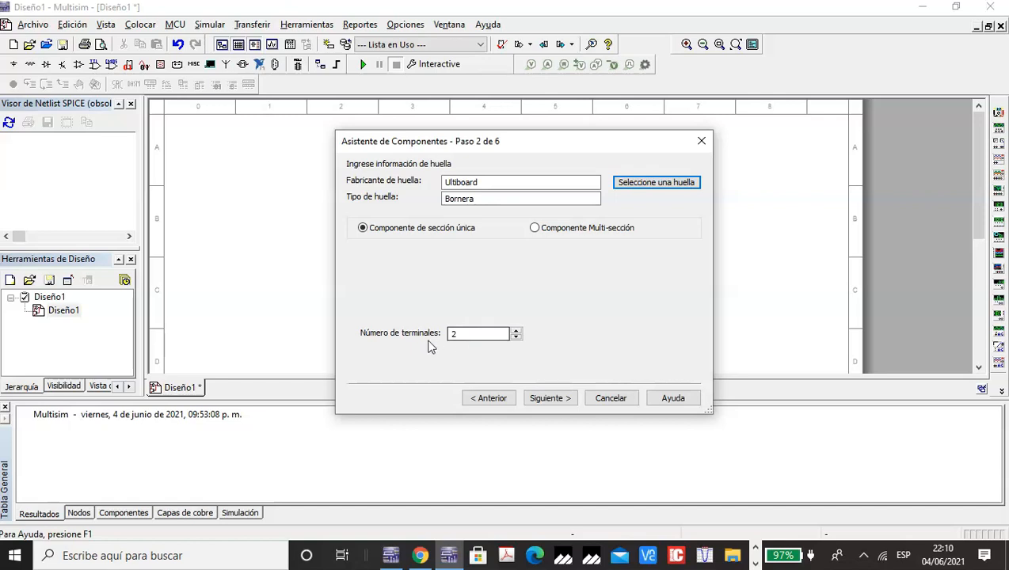
click(456, 336)
click(544, 399)
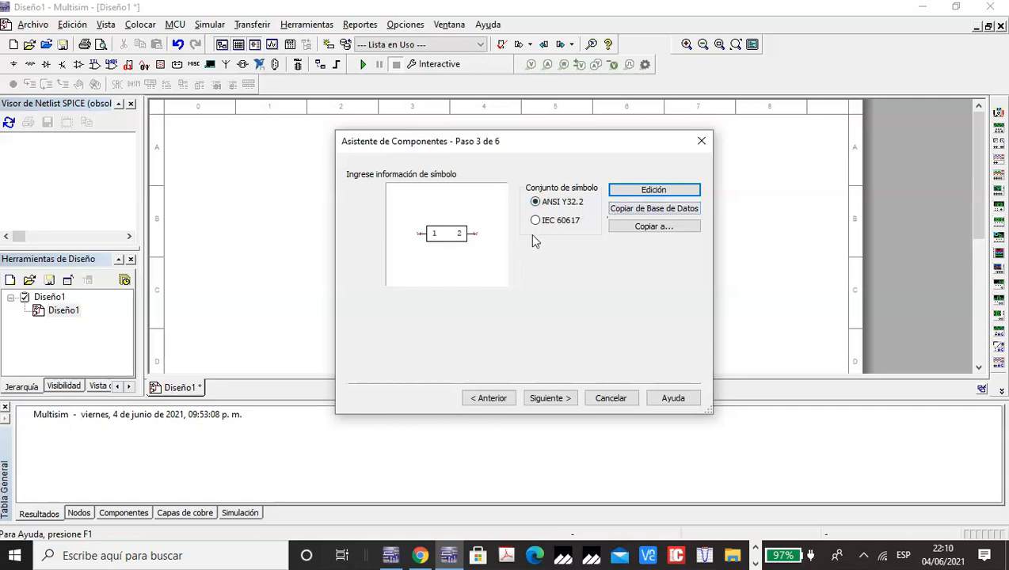
Open the component's ANSI symbol for editing and extend its bounding box downward by one grid row
click(638, 191)
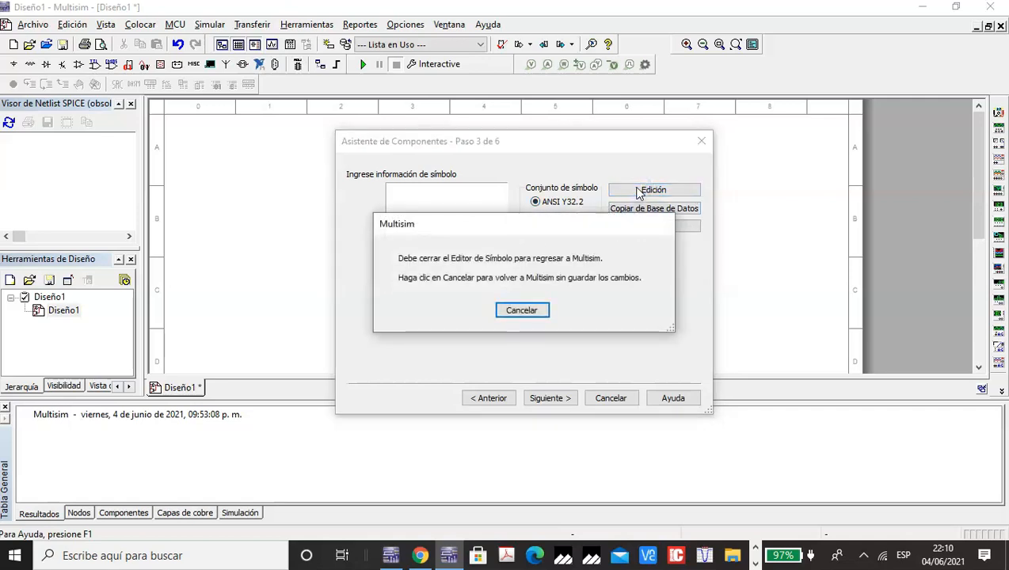
click(14, 63)
click(13, 64)
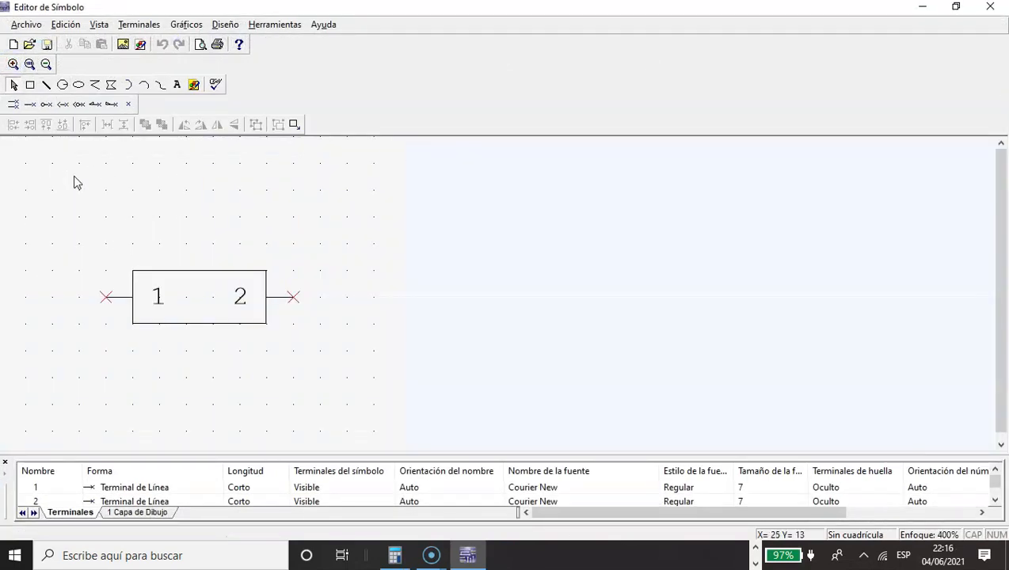
click(67, 24)
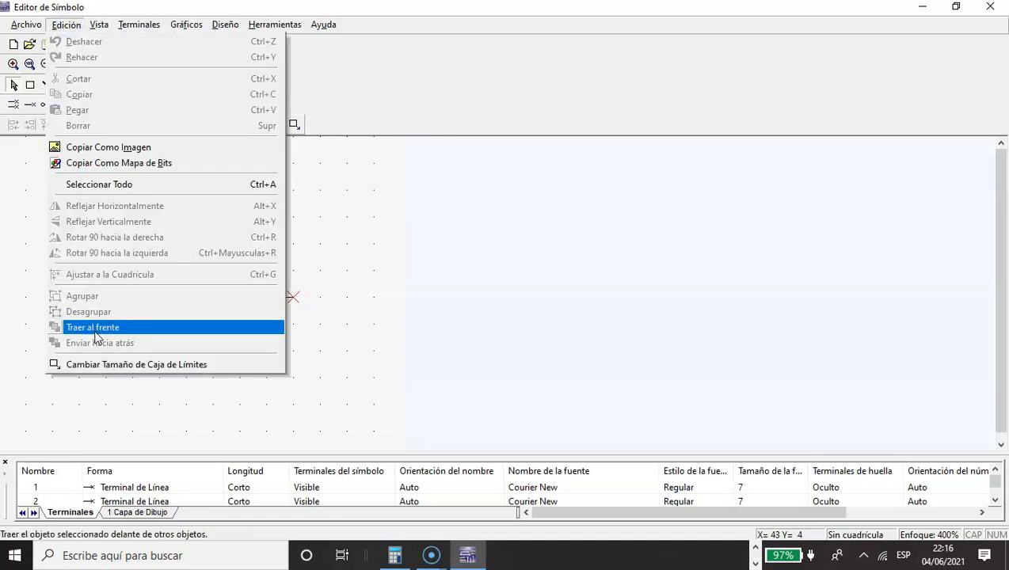
click(100, 363)
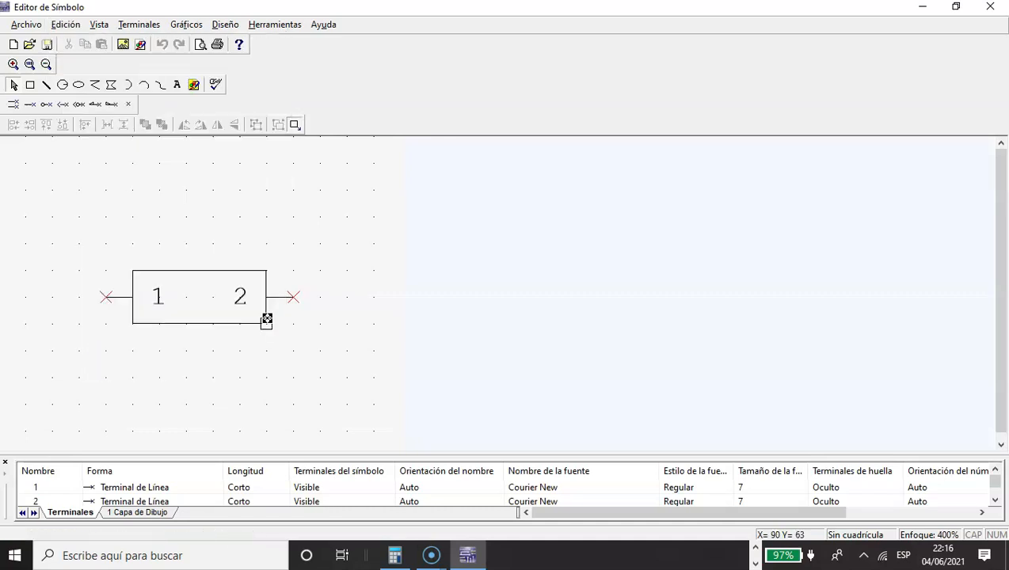
drag(264, 324, 261, 339)
Cut the original rectangle outline out of the symbol
click(229, 324)
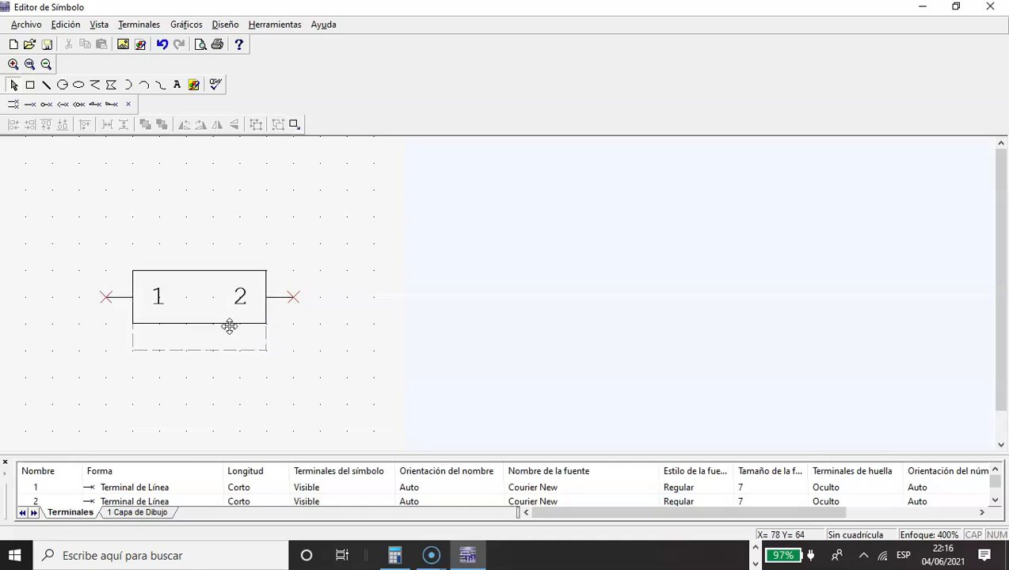
right_click(228, 325)
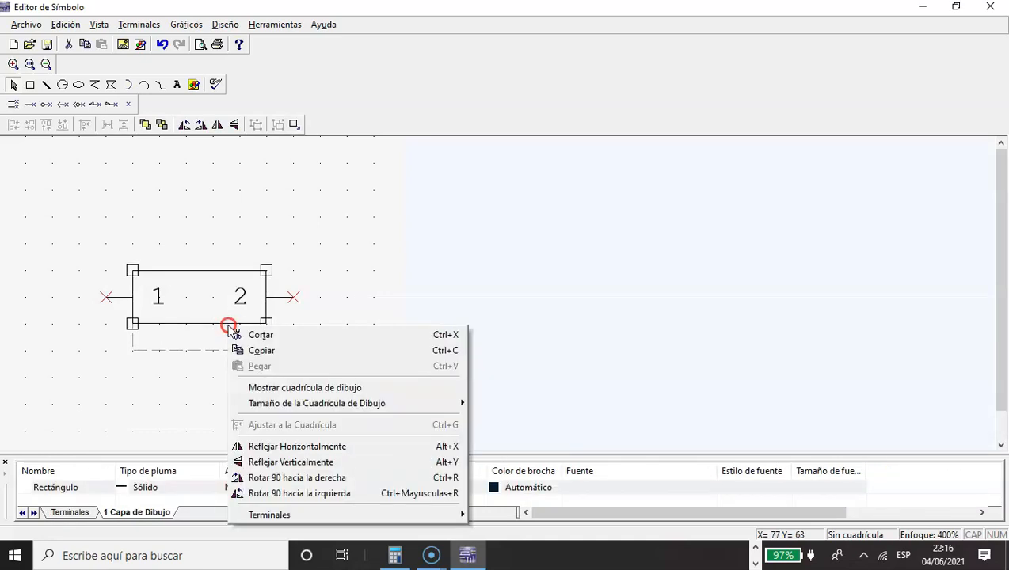
click(255, 334)
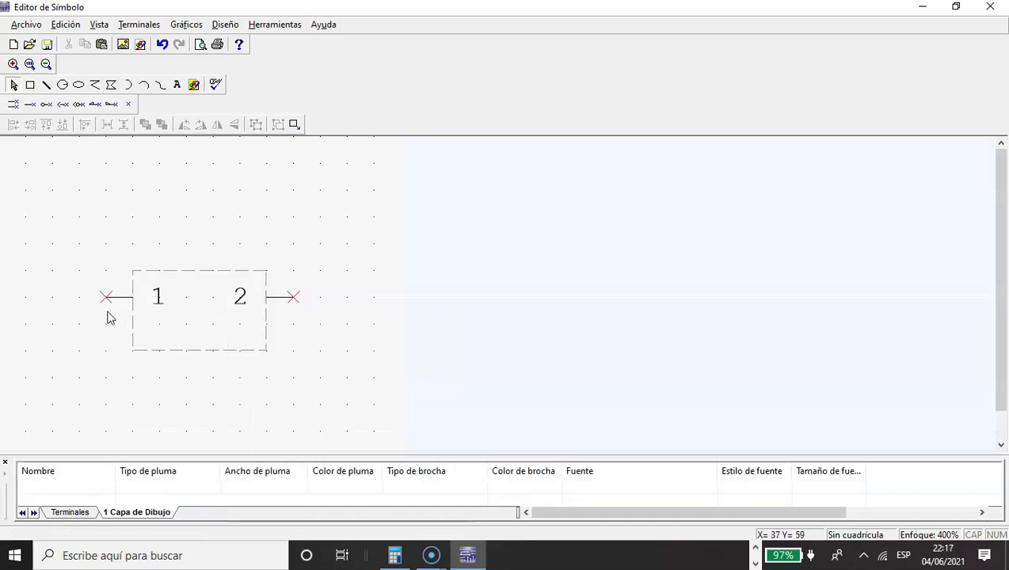
Lower terminal 2 by one grid row and move terminal 1 to the symbol's right side, directly above terminal 2
drag(293, 296, 293, 323)
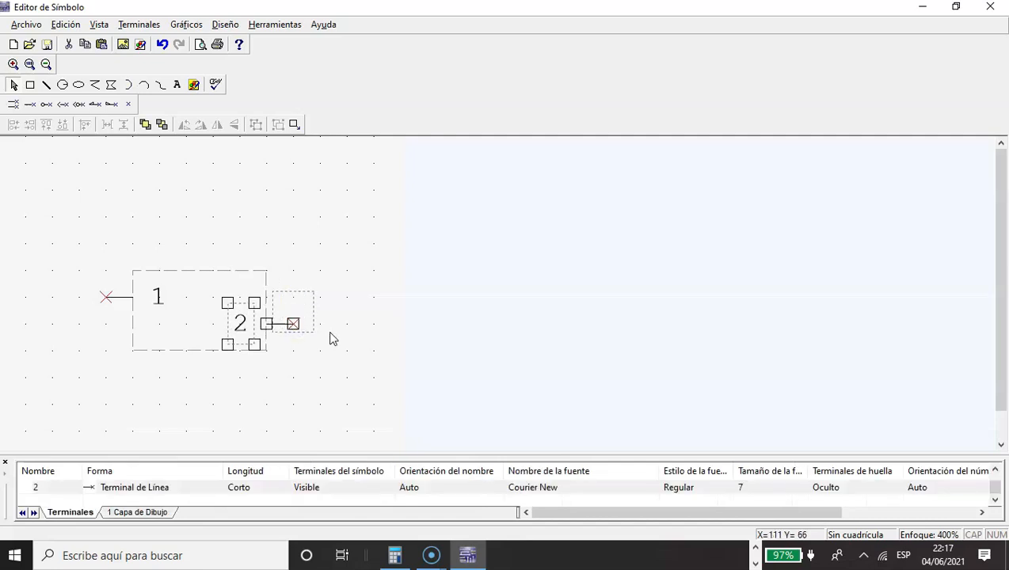
click(331, 338)
drag(104, 297, 282, 294)
click(342, 314)
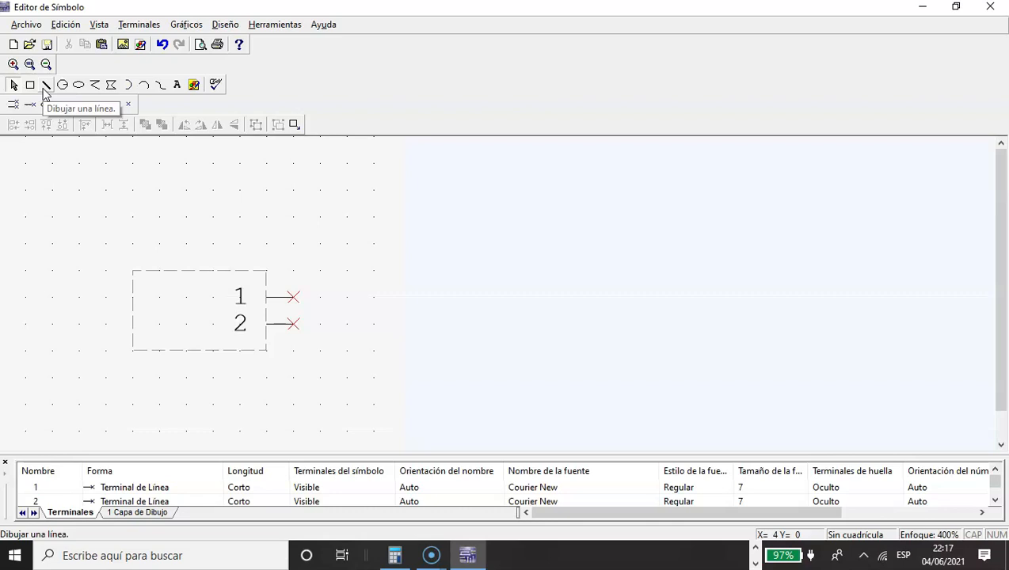
Draw a closed multiline outline along the symbol's bounding box, about five by three grid squares
click(95, 87)
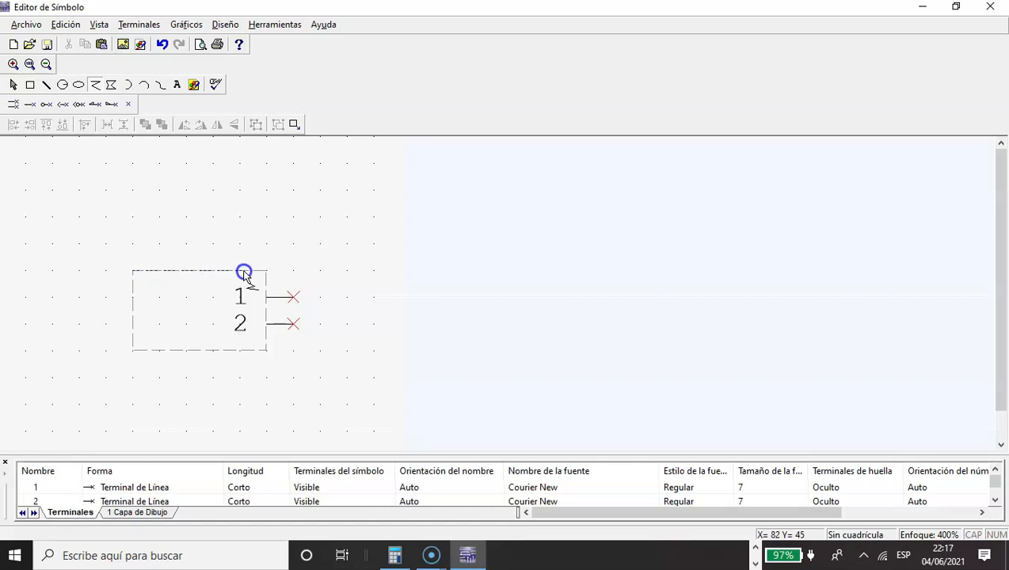
drag(266, 272, 266, 273)
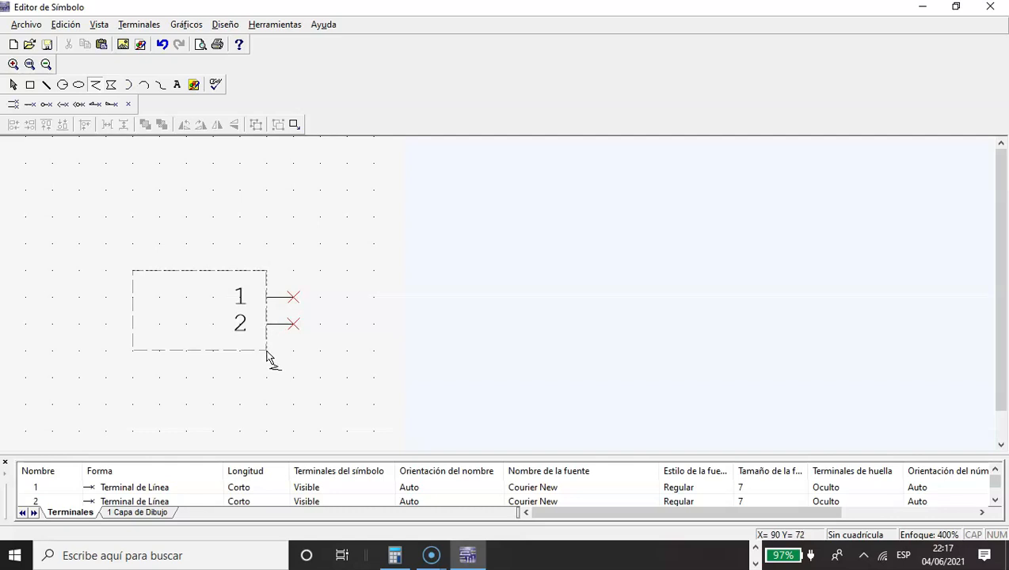
drag(266, 350, 135, 355)
click(133, 352)
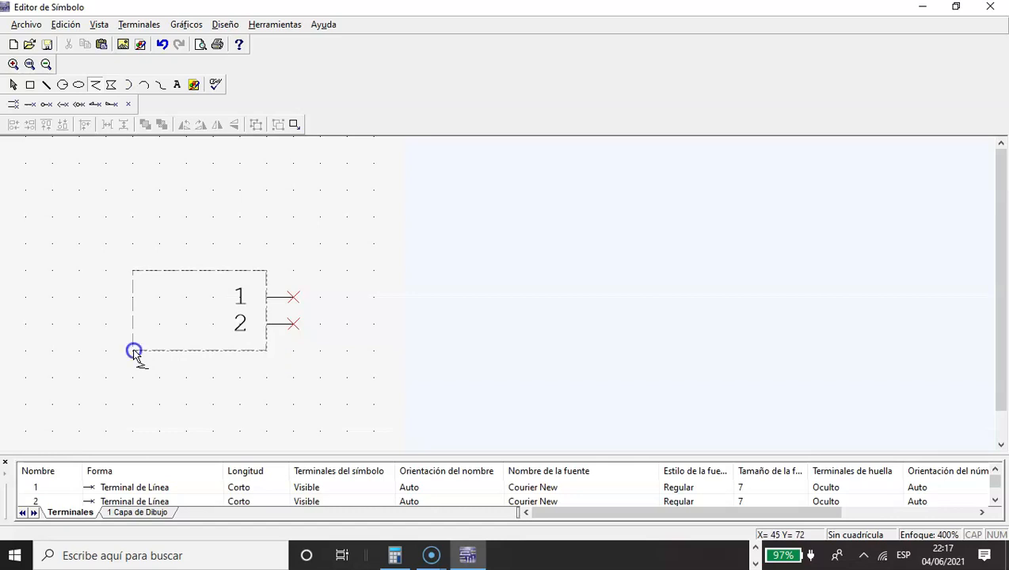
click(134, 273)
click(133, 273)
click(133, 273)
click(133, 274)
click(134, 274)
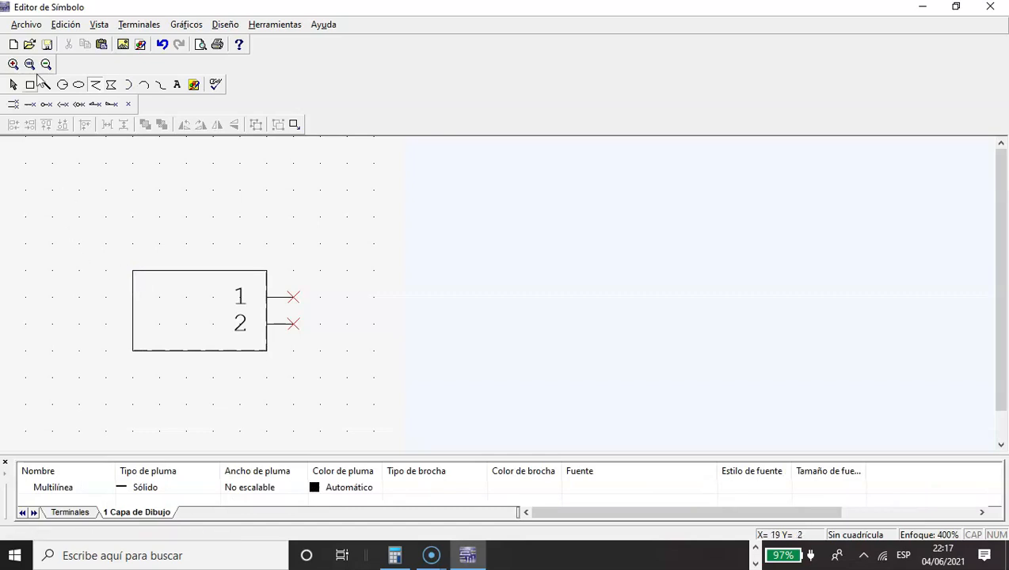
Save the edited symbol and close the symbol editor to return to the component wizard
click(29, 25)
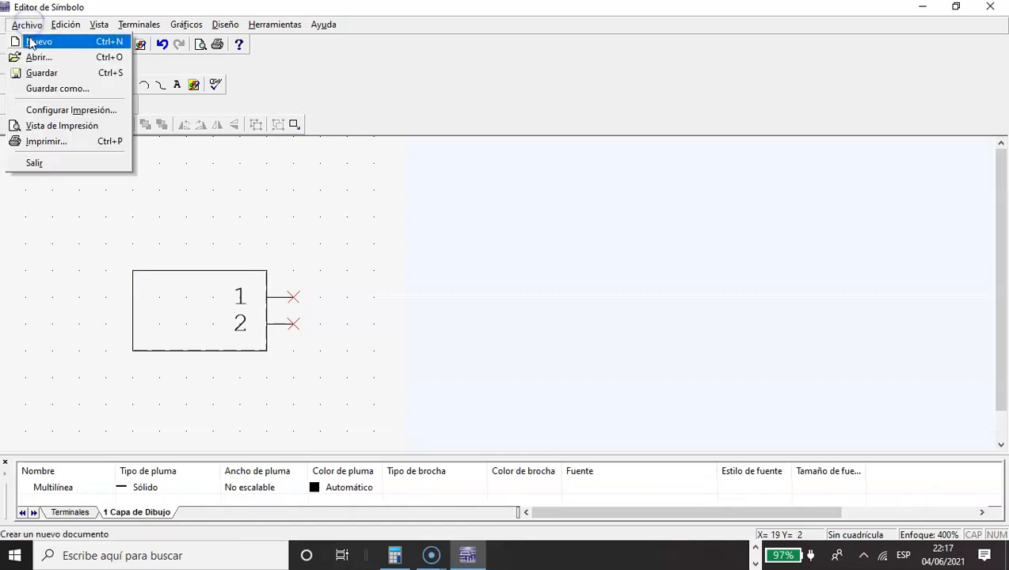
click(41, 75)
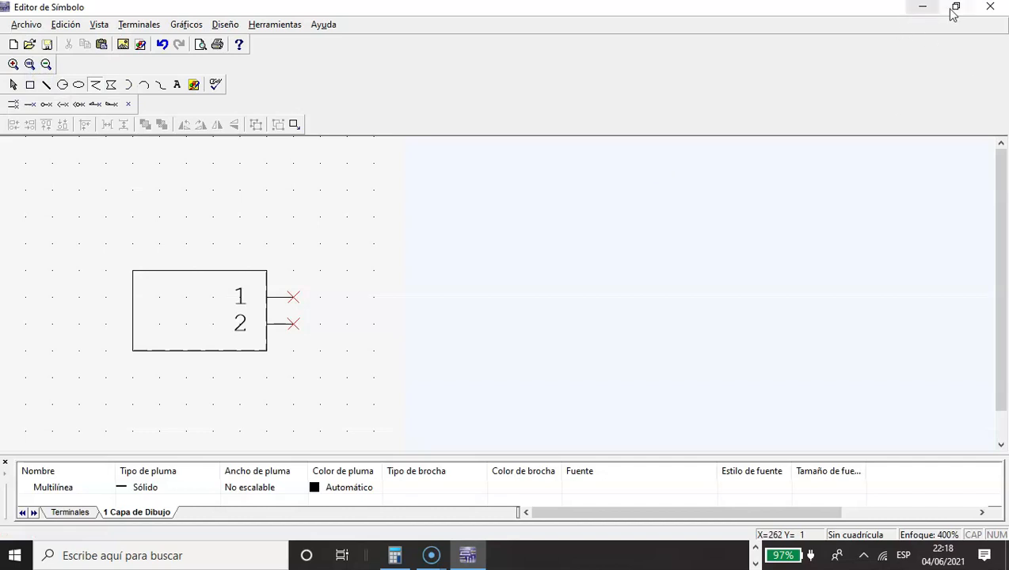
click(988, 8)
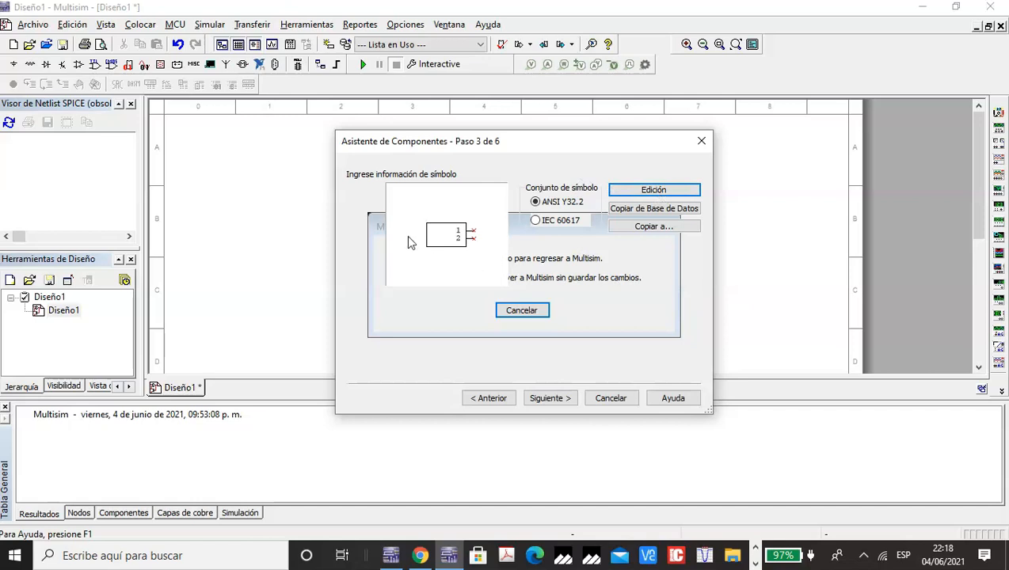
Advance to the terminal parameters, set terminal 1's type to Power and terminal 2's to Tierra, and continue to the footprint mapping
click(552, 400)
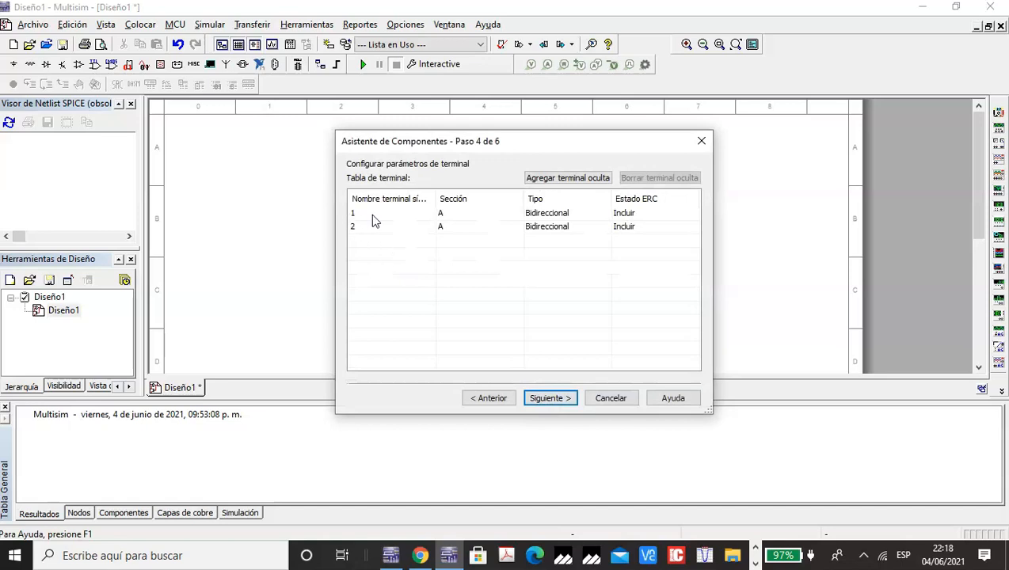
click(536, 219)
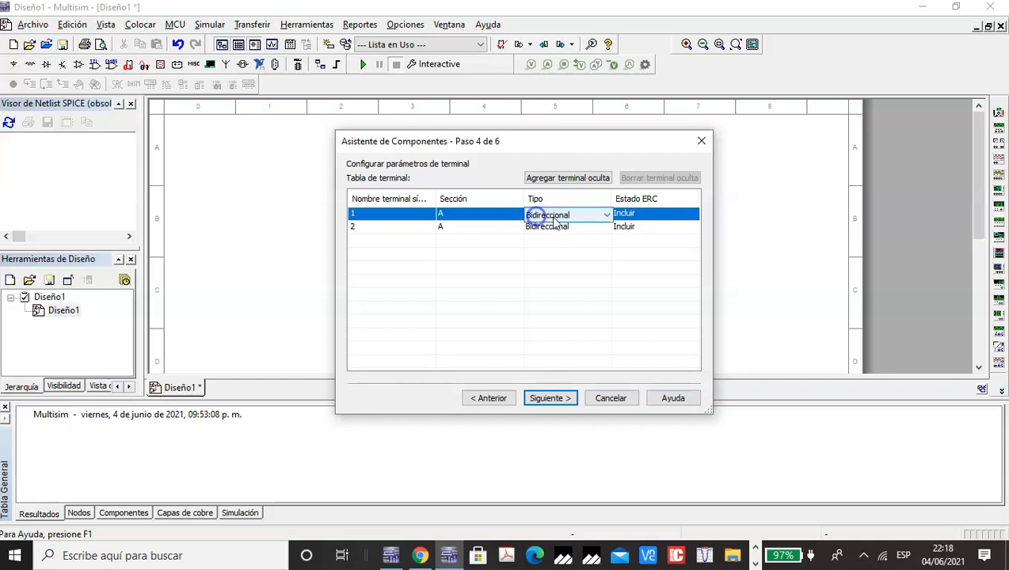
click(606, 216)
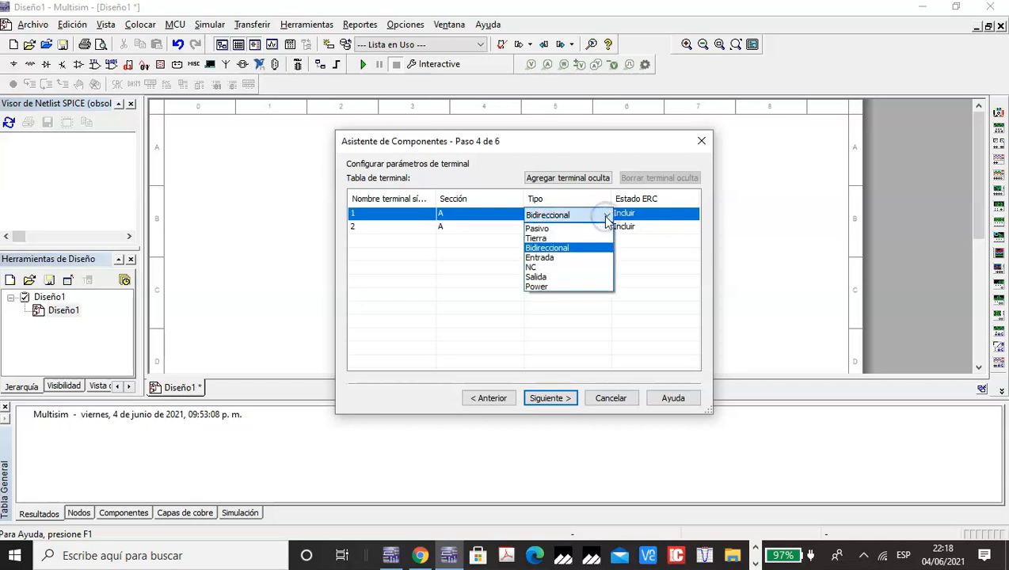
click(561, 287)
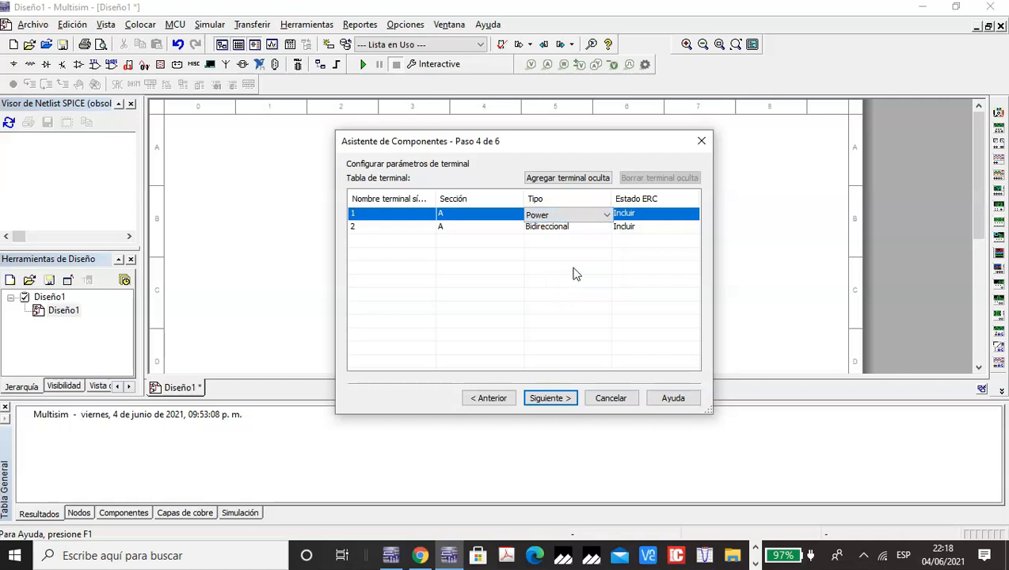
click(607, 229)
click(606, 229)
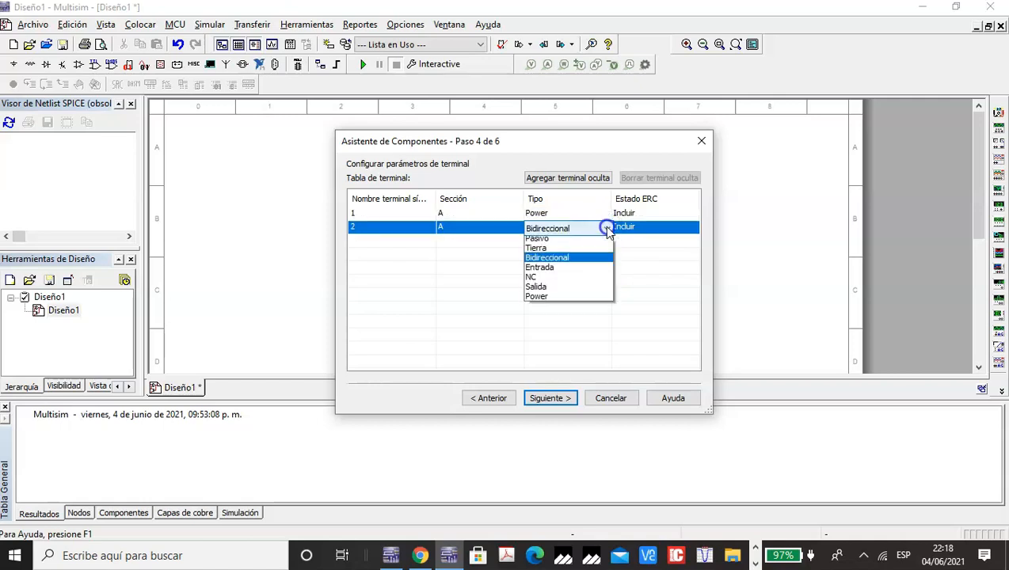
click(562, 253)
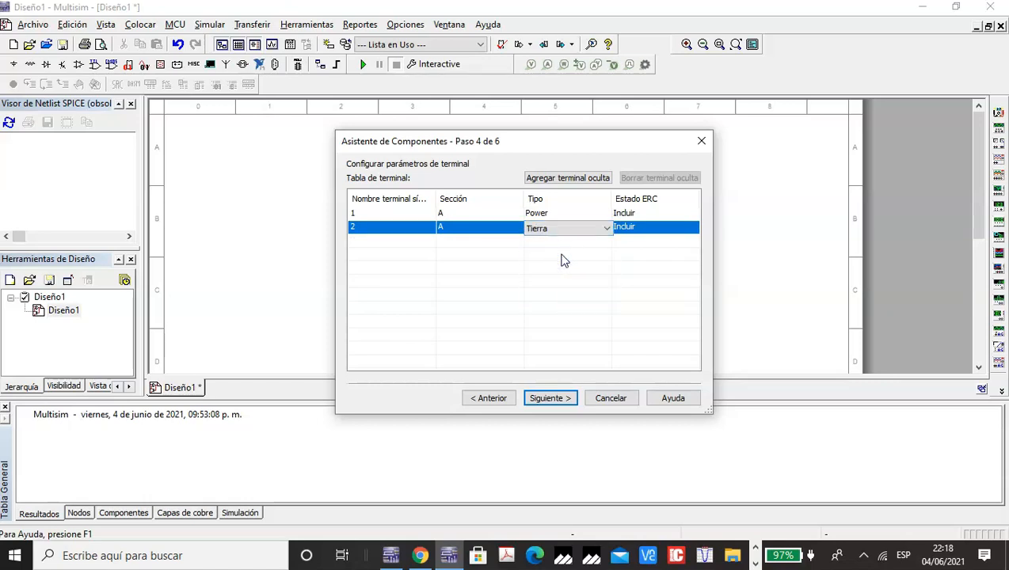
click(562, 256)
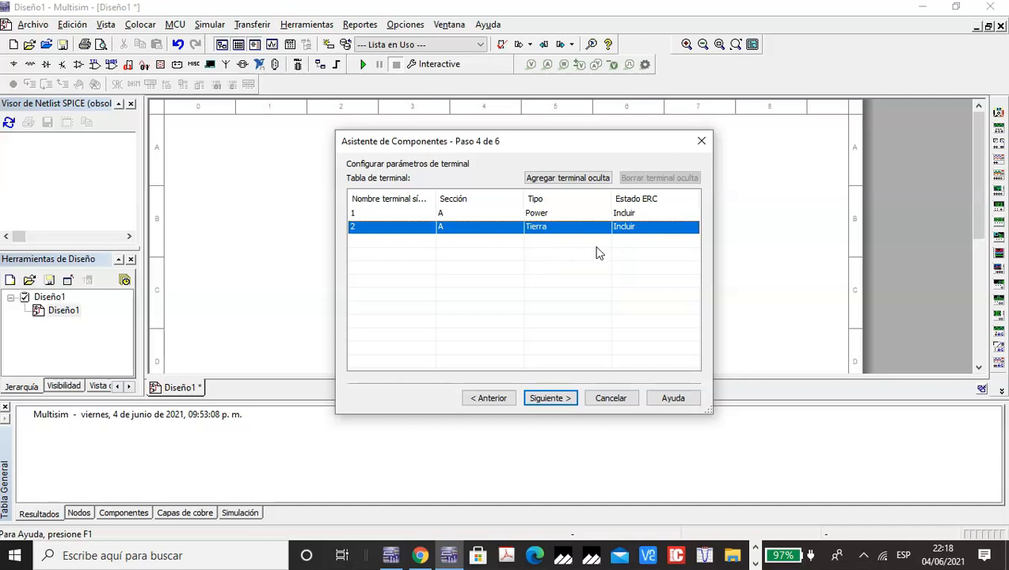
click(547, 400)
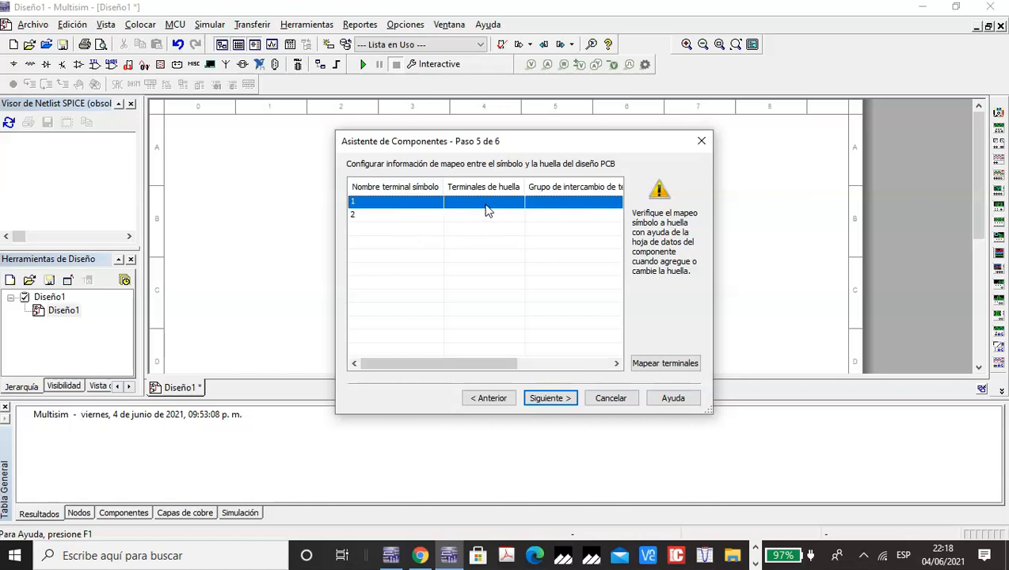
click(648, 363)
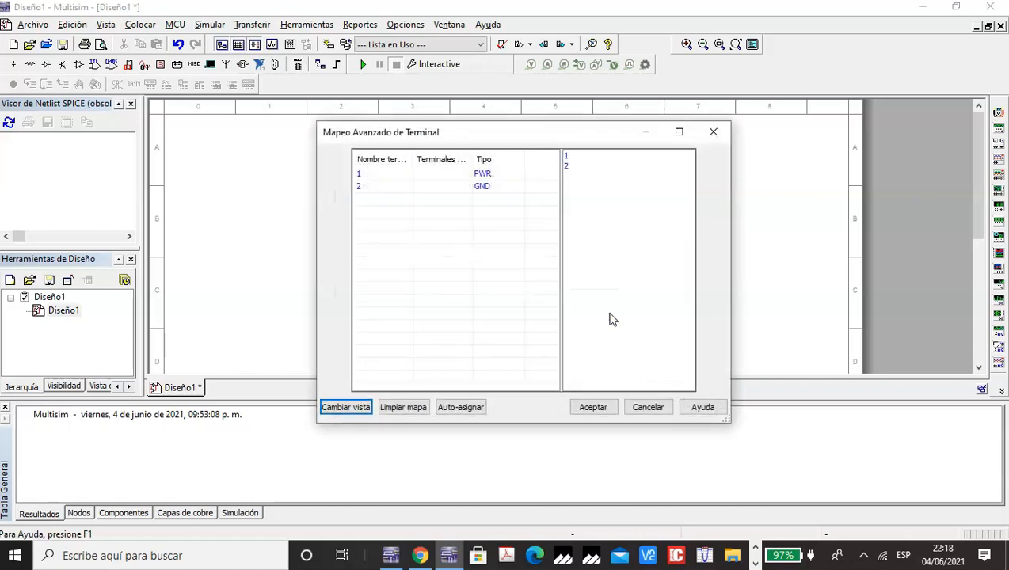
click(568, 158)
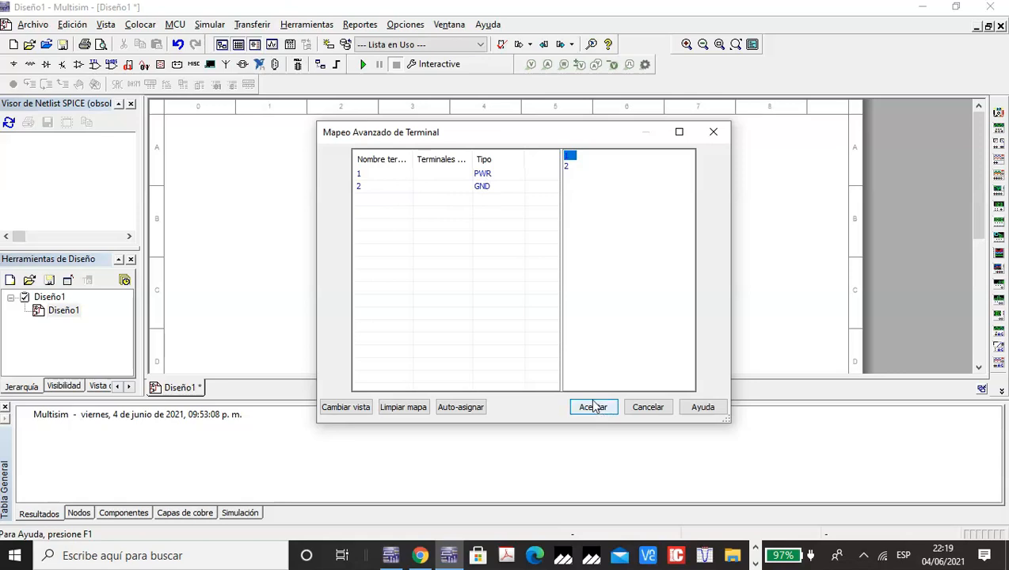
click(572, 159)
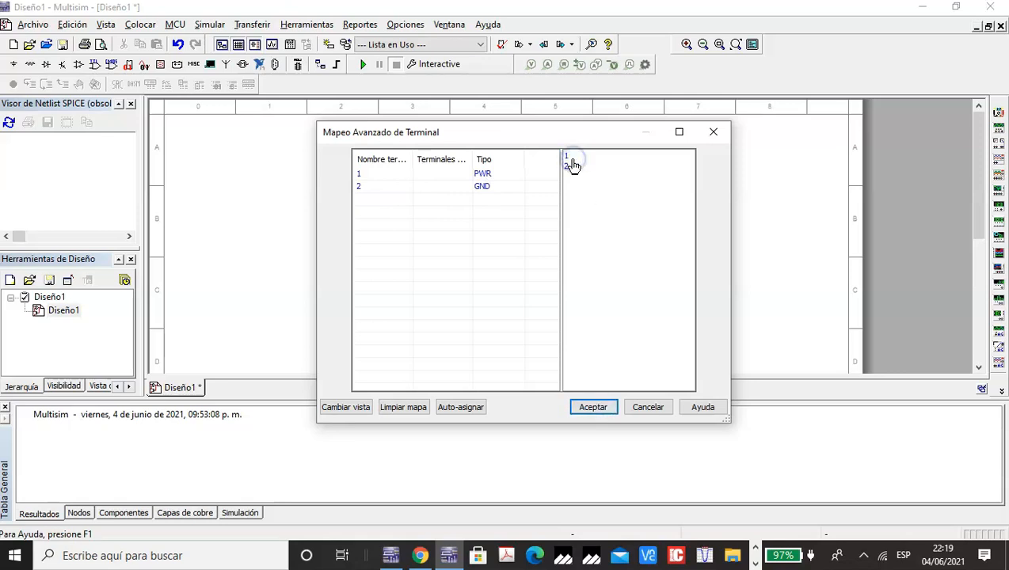
click(593, 408)
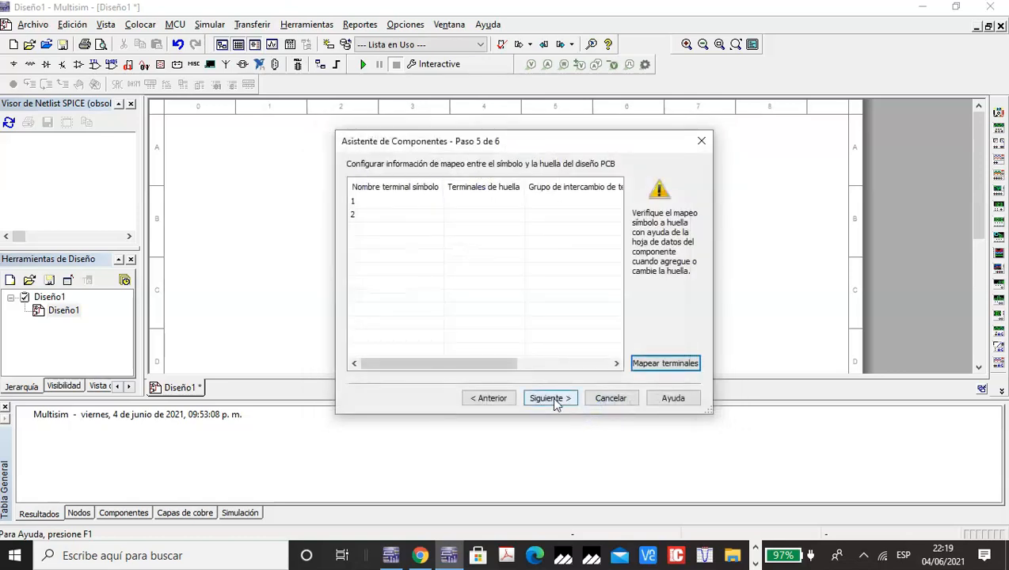
Map symbol terminal 1 to footprint terminal 1 and symbol terminal 2 to footprint terminal 2, accept the mapping and continue to the family selection
click(665, 363)
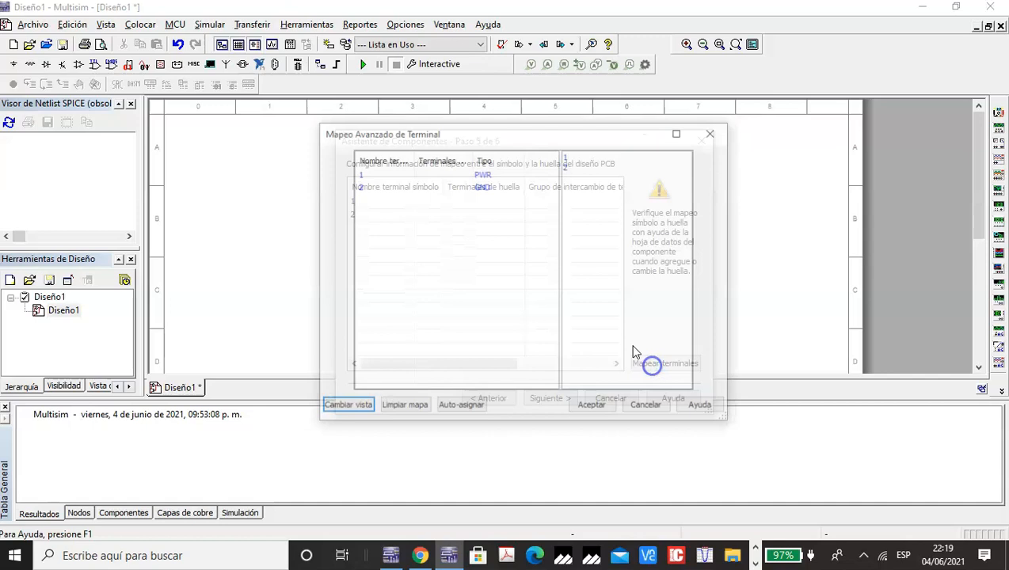
click(469, 174)
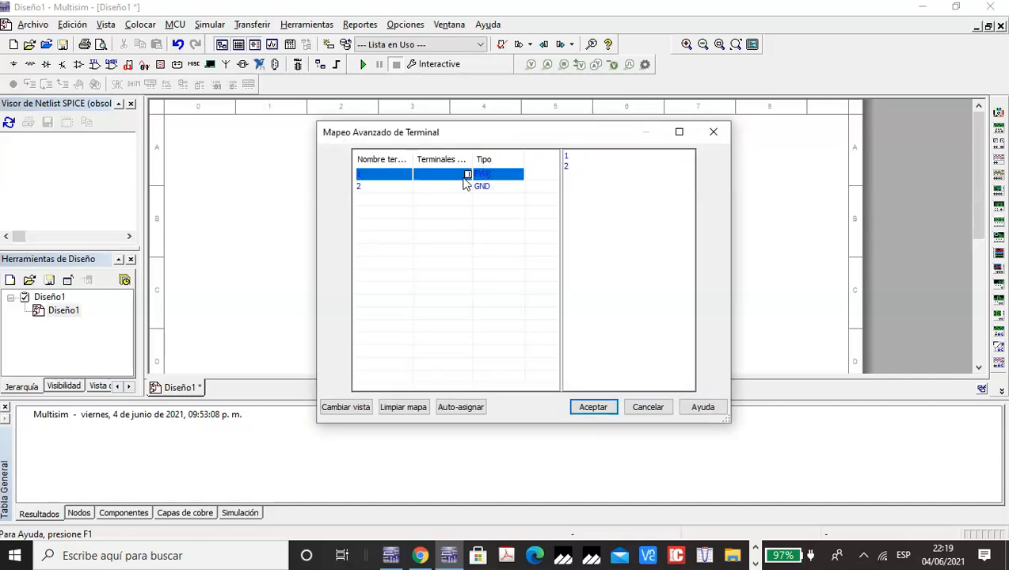
click(467, 175)
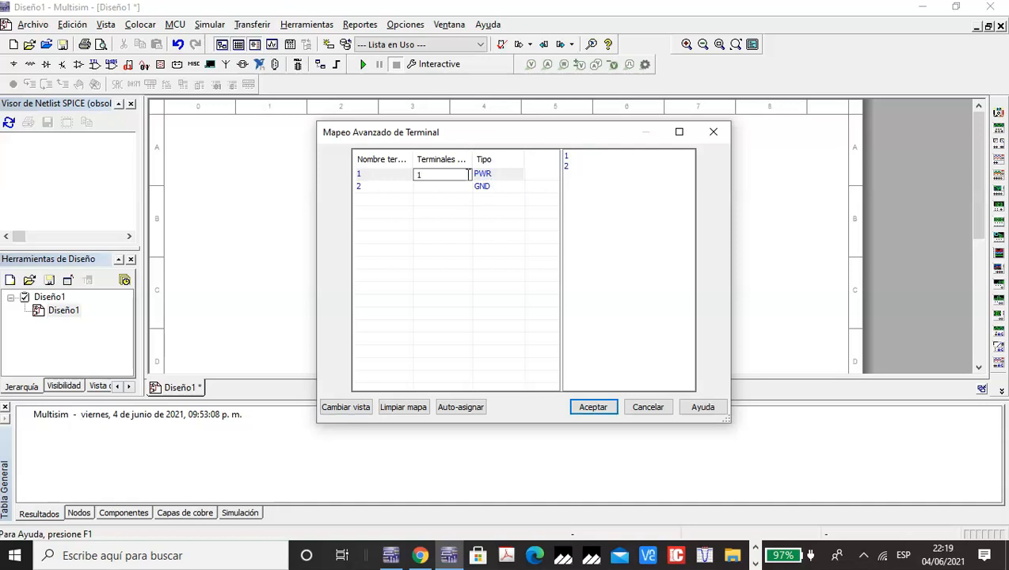
key(Return)
click(463, 188)
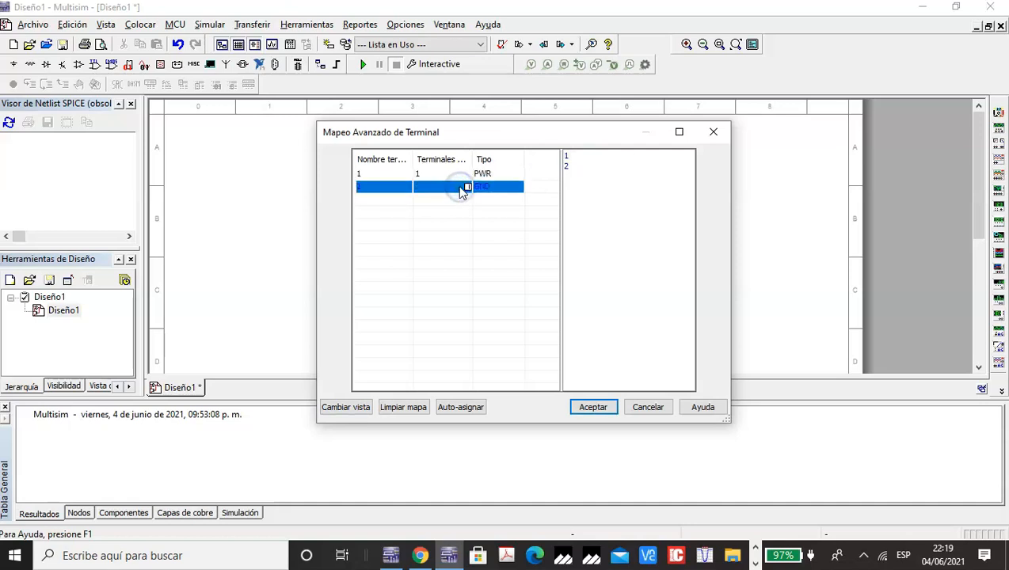
click(462, 188)
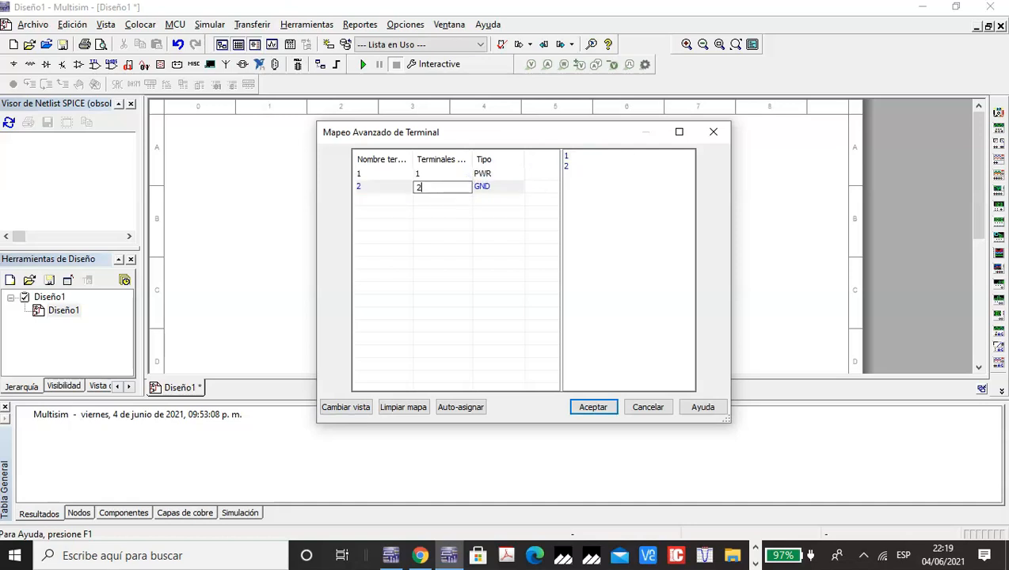
click(601, 411)
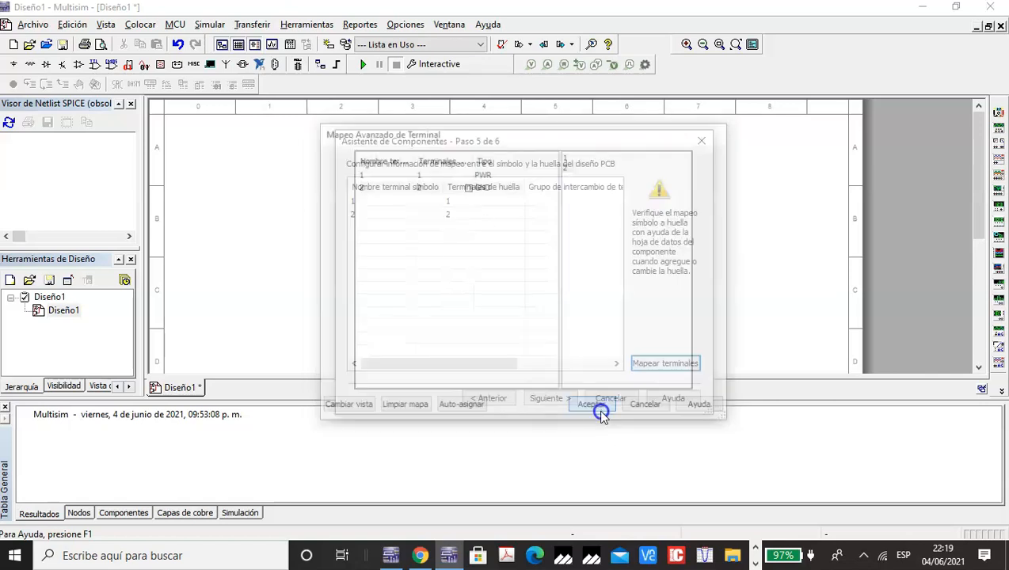
click(565, 399)
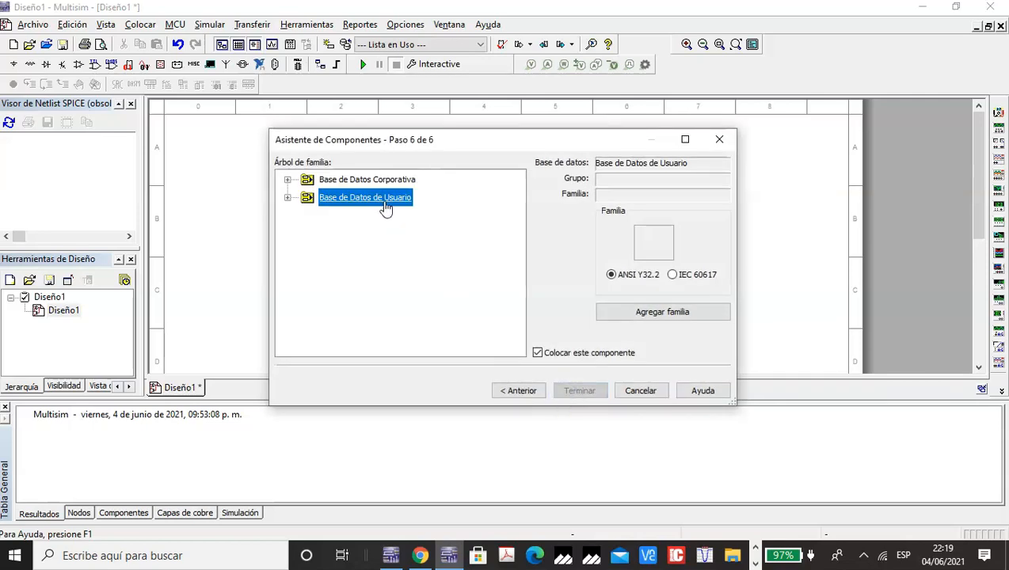
Store the component in the DSP family under Connectors in the Base de Datos de Usuario and place it on the schematic
double_click(382, 204)
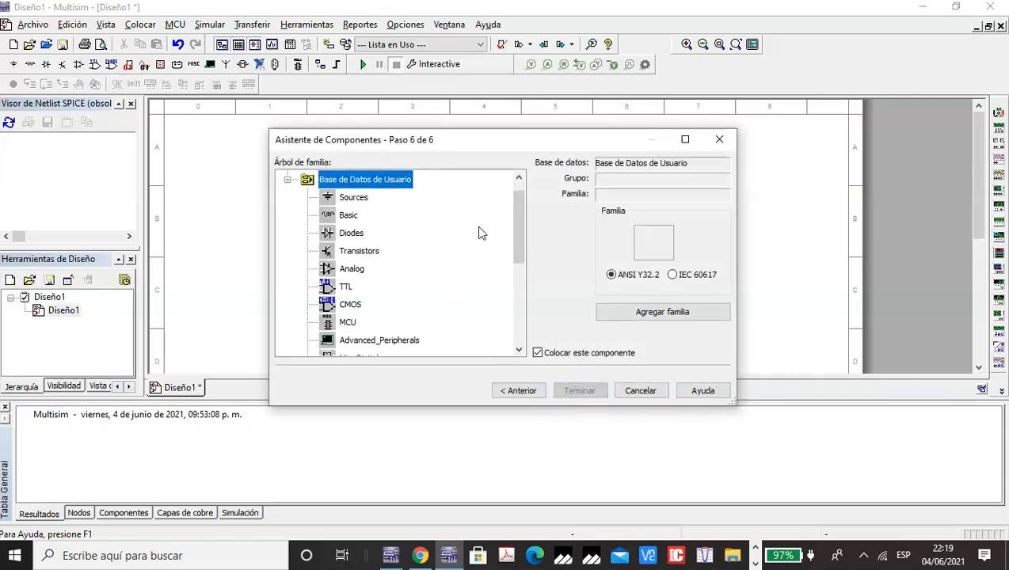
drag(518, 220, 516, 309)
double_click(333, 323)
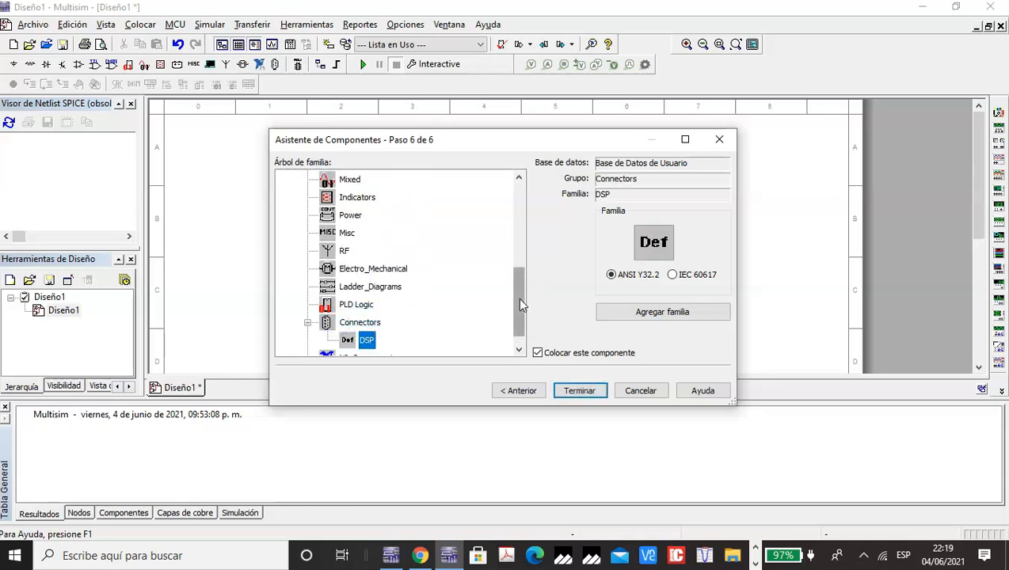
drag(520, 305, 523, 323)
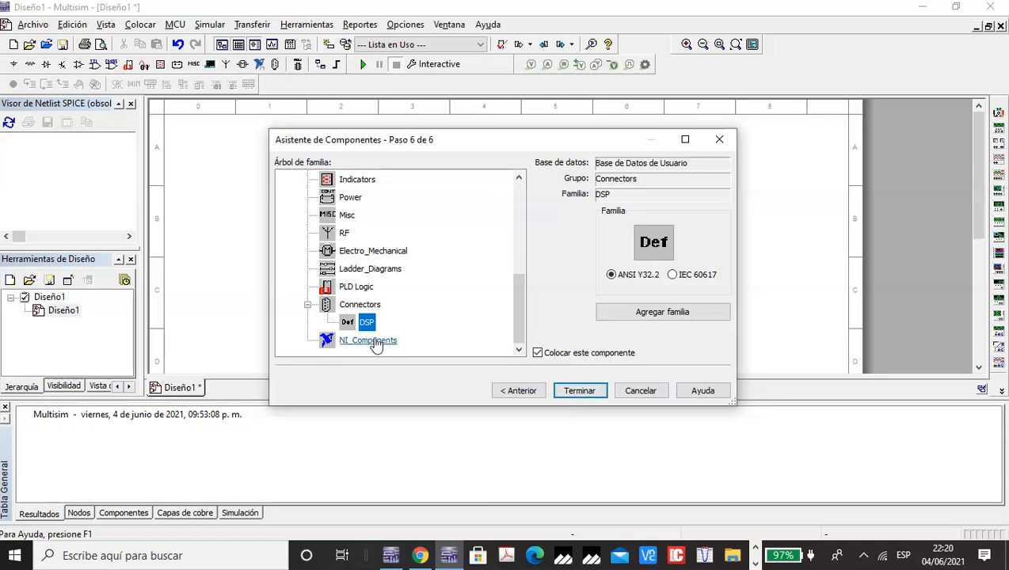
click(348, 321)
click(368, 322)
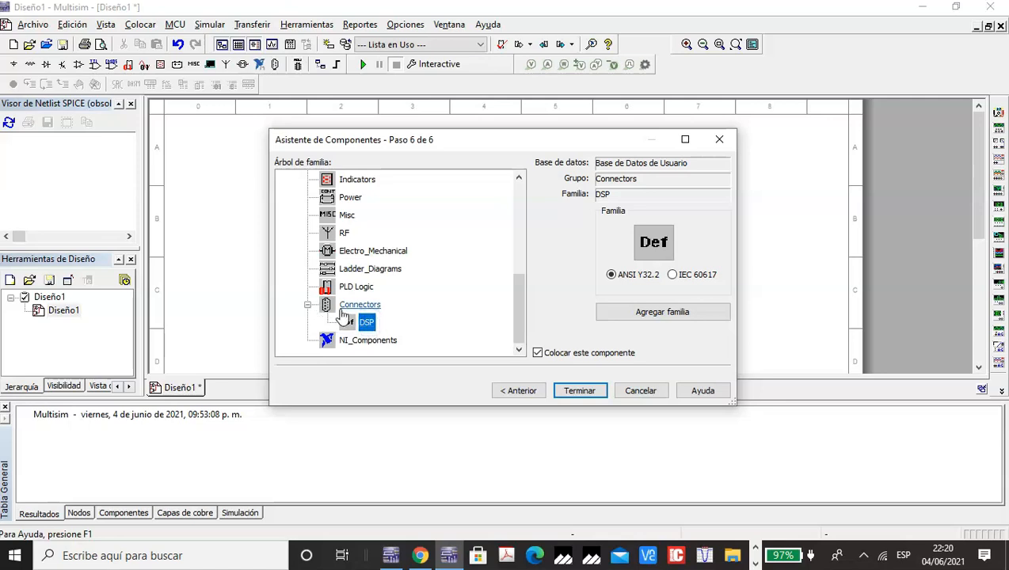
click(579, 393)
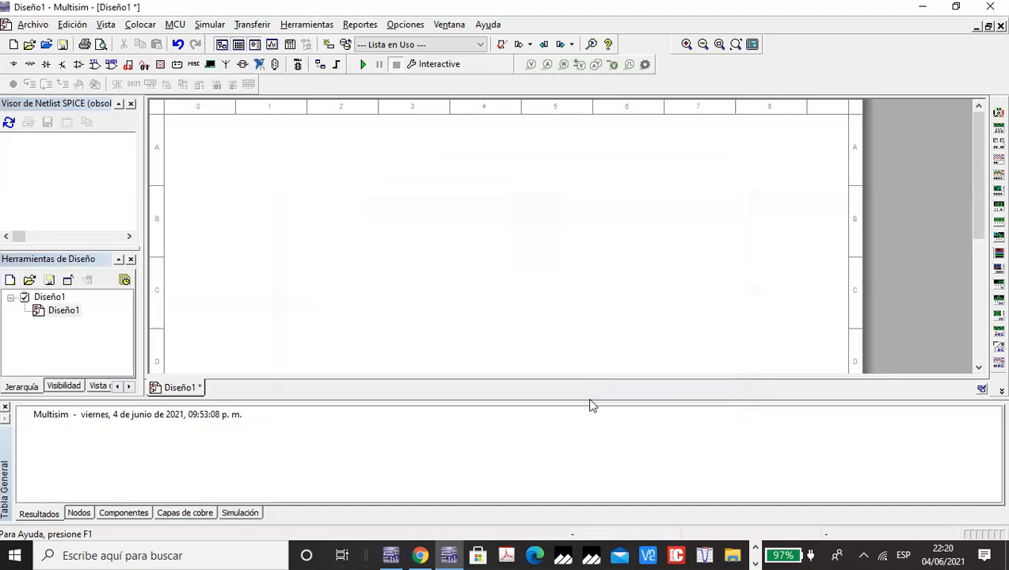
click(473, 224)
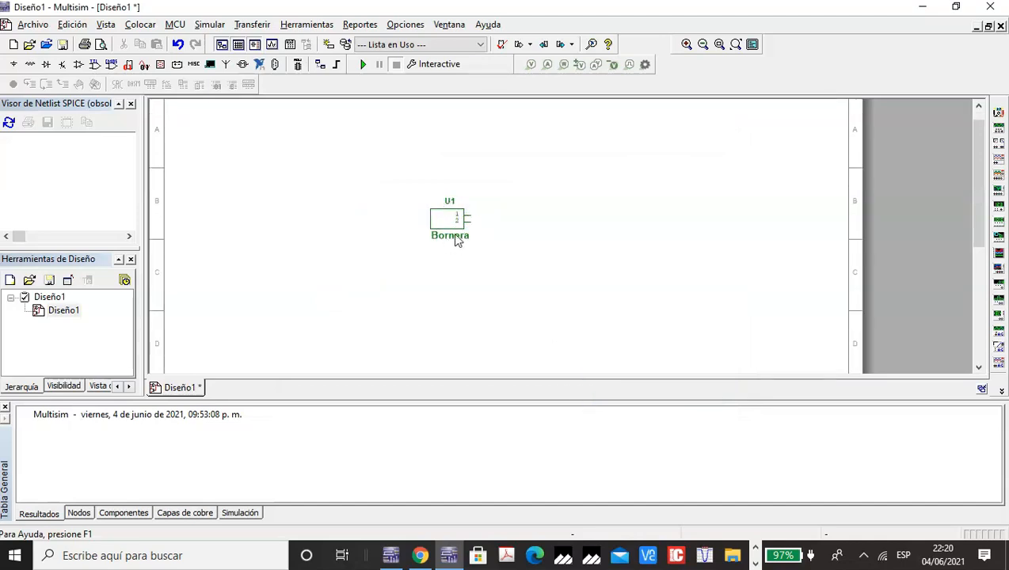
Check the placed Bornera's properties, terminal mapping and footprint preview, leaving everything without saving changes
right_click(452, 227)
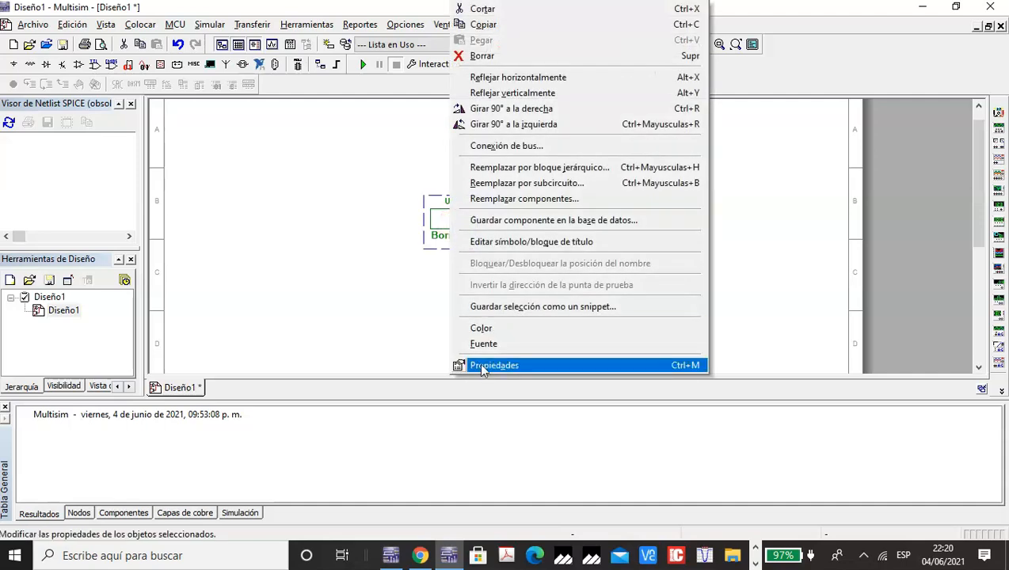
click(492, 365)
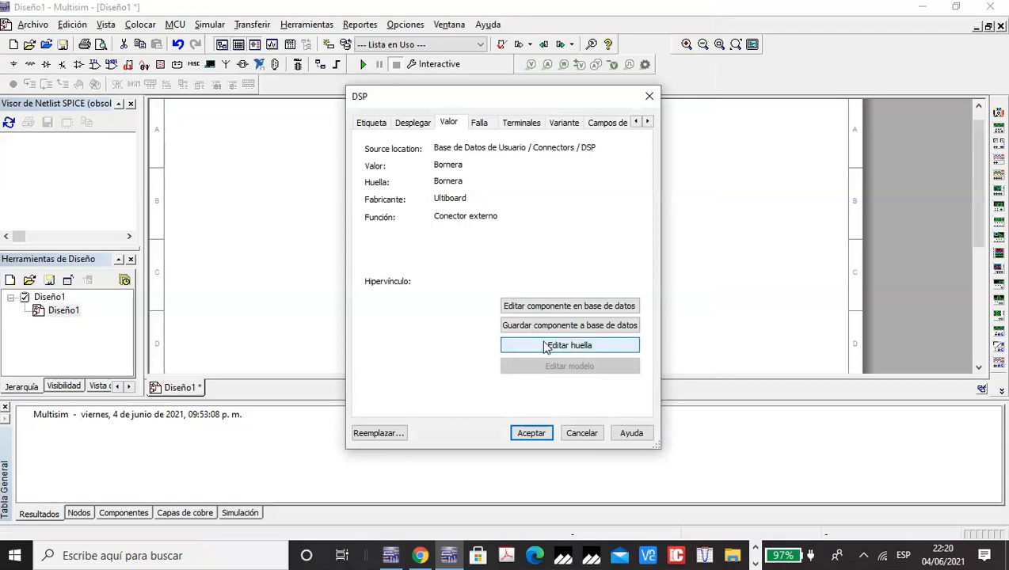
click(559, 347)
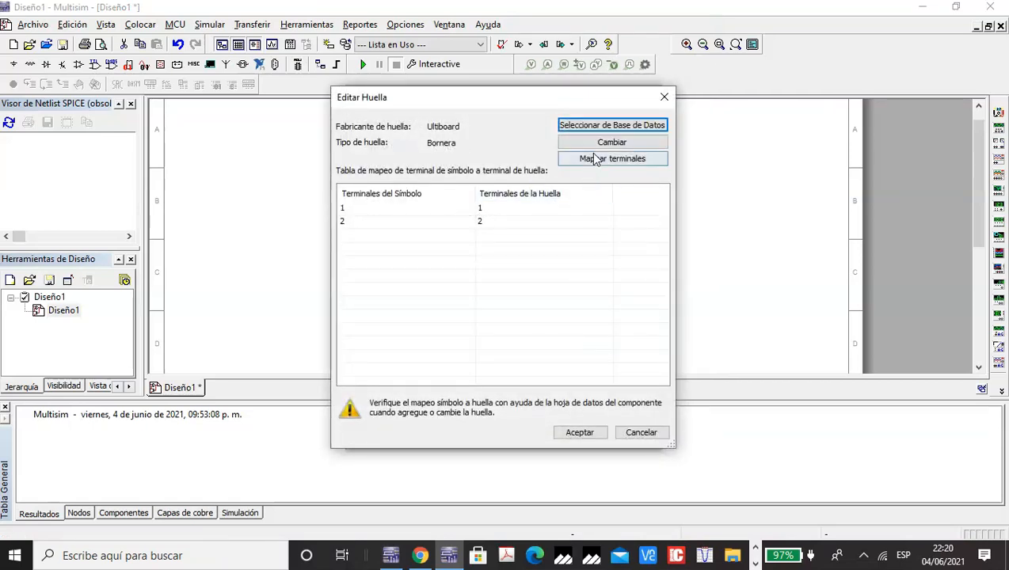
click(595, 128)
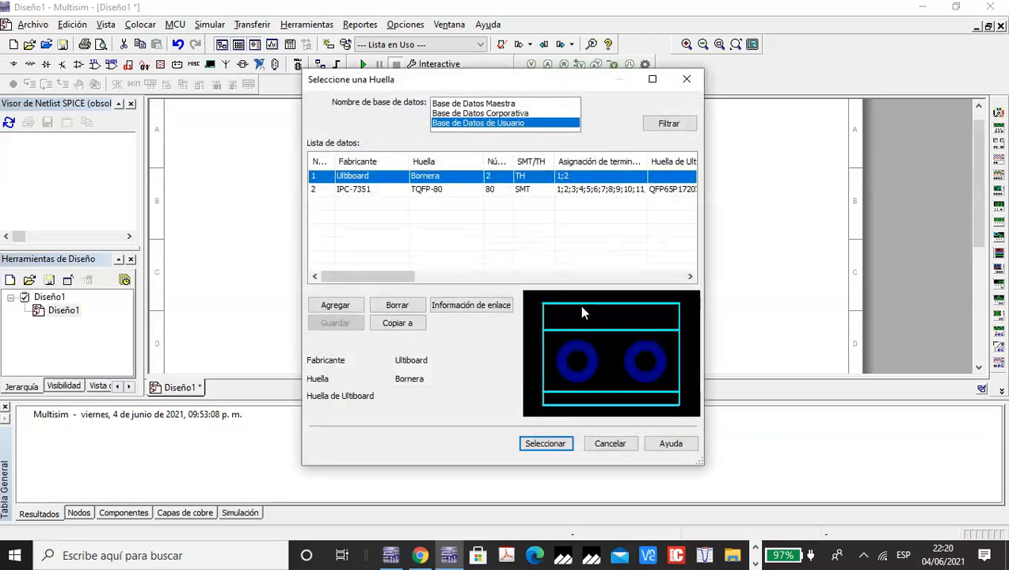
click(610, 446)
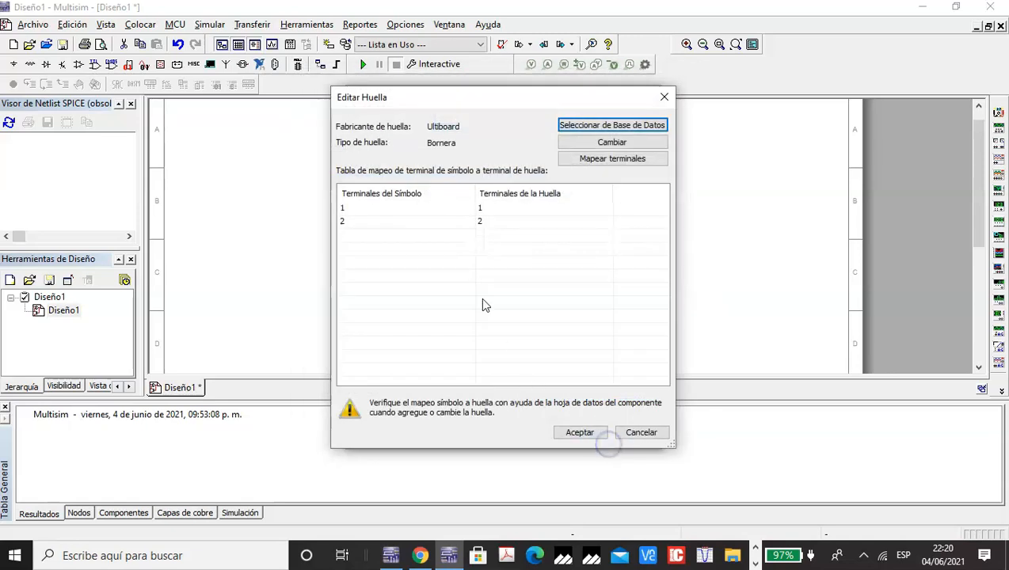
click(641, 432)
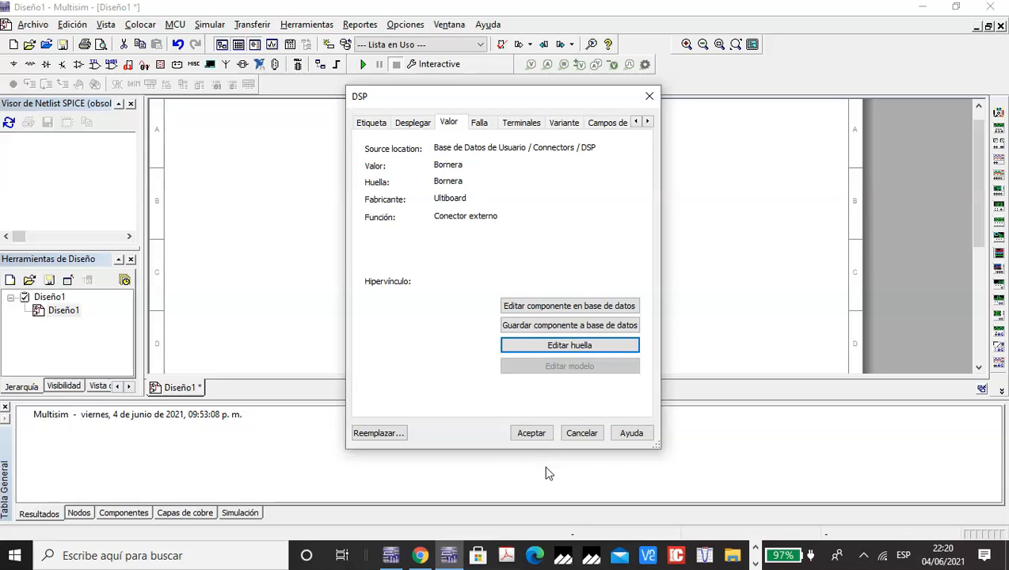
click(577, 434)
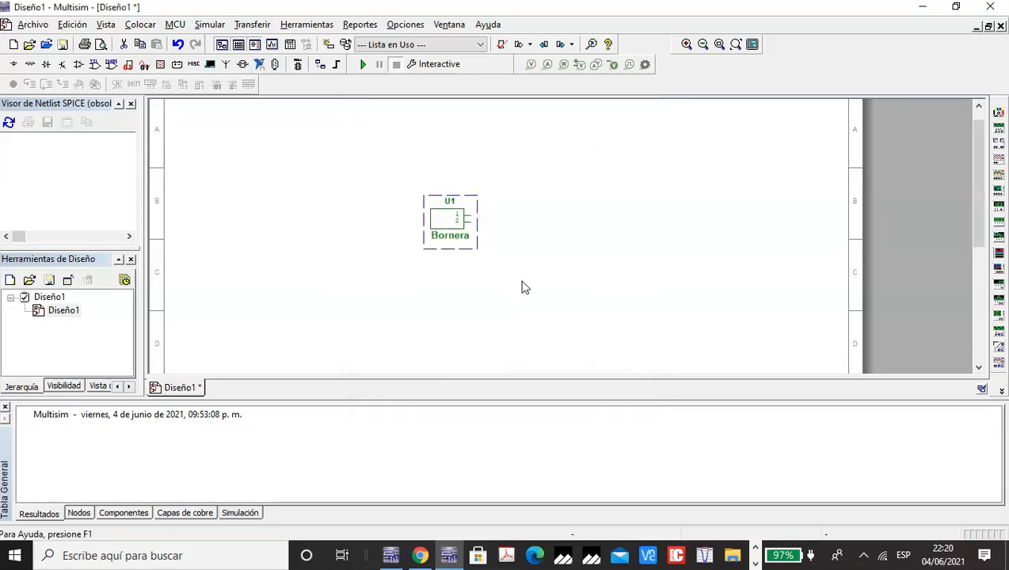